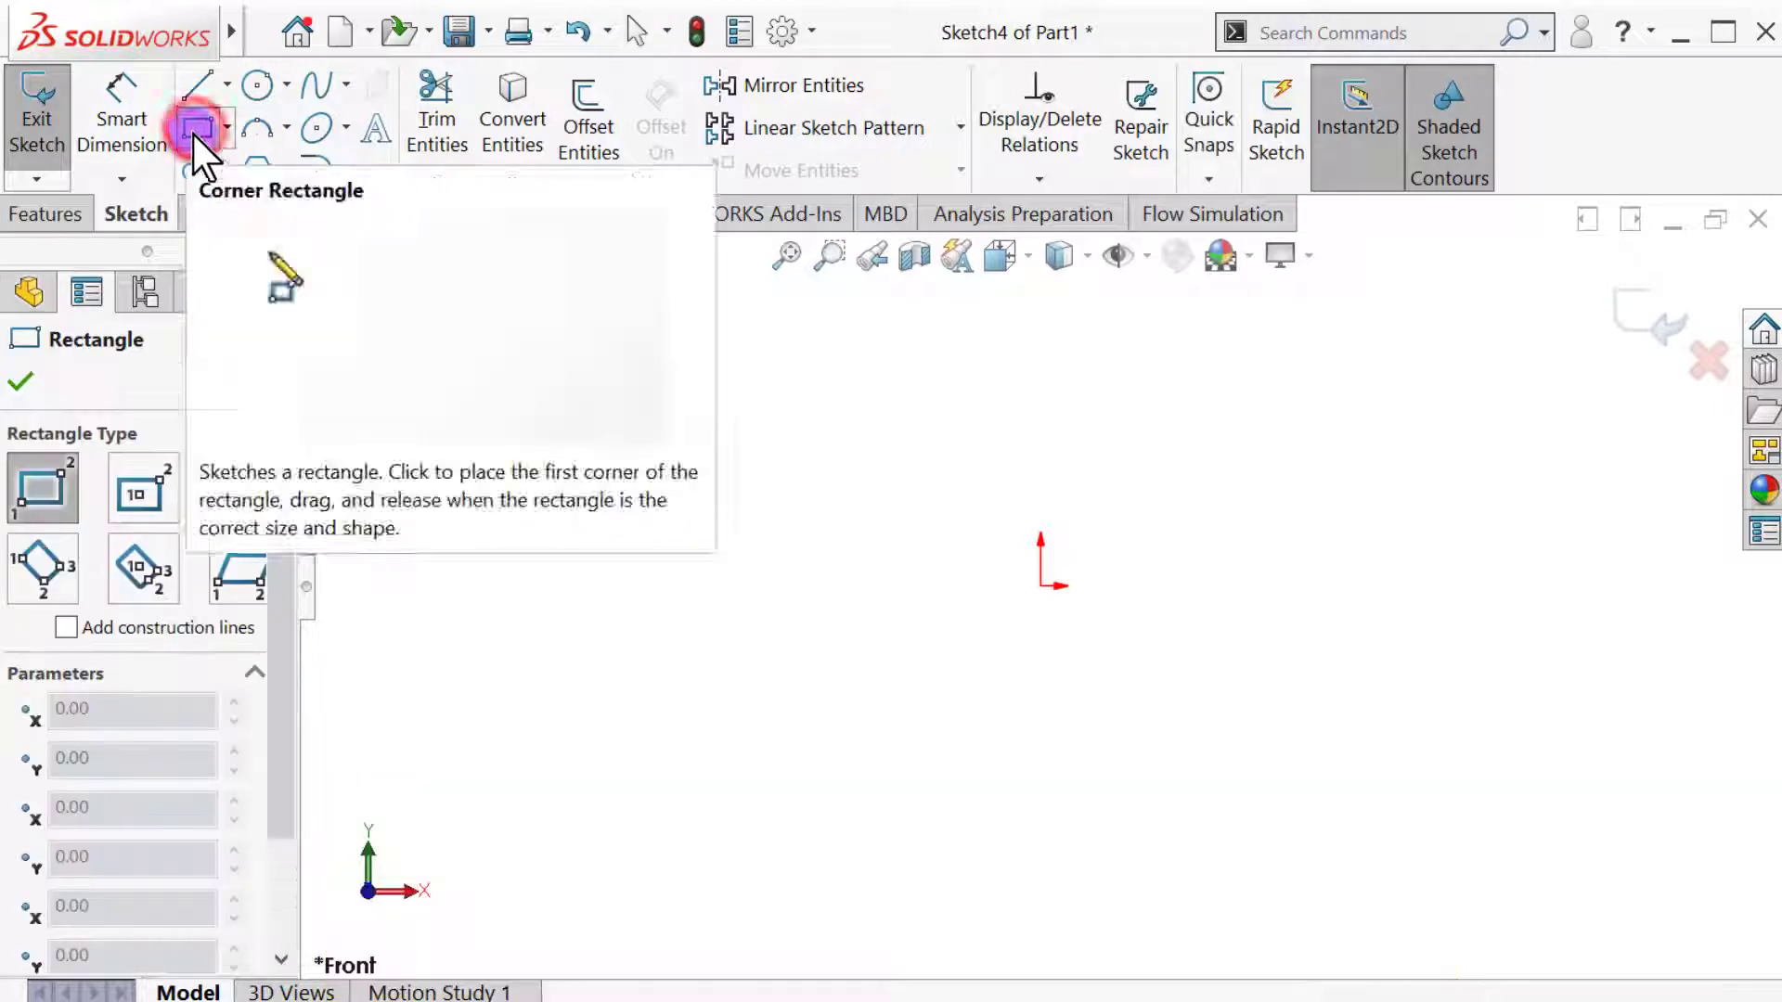
Sketch a center rectangle about 144 mm wide, centred on the origin
{"action": "left_click", "coordinate": [130, 497]}
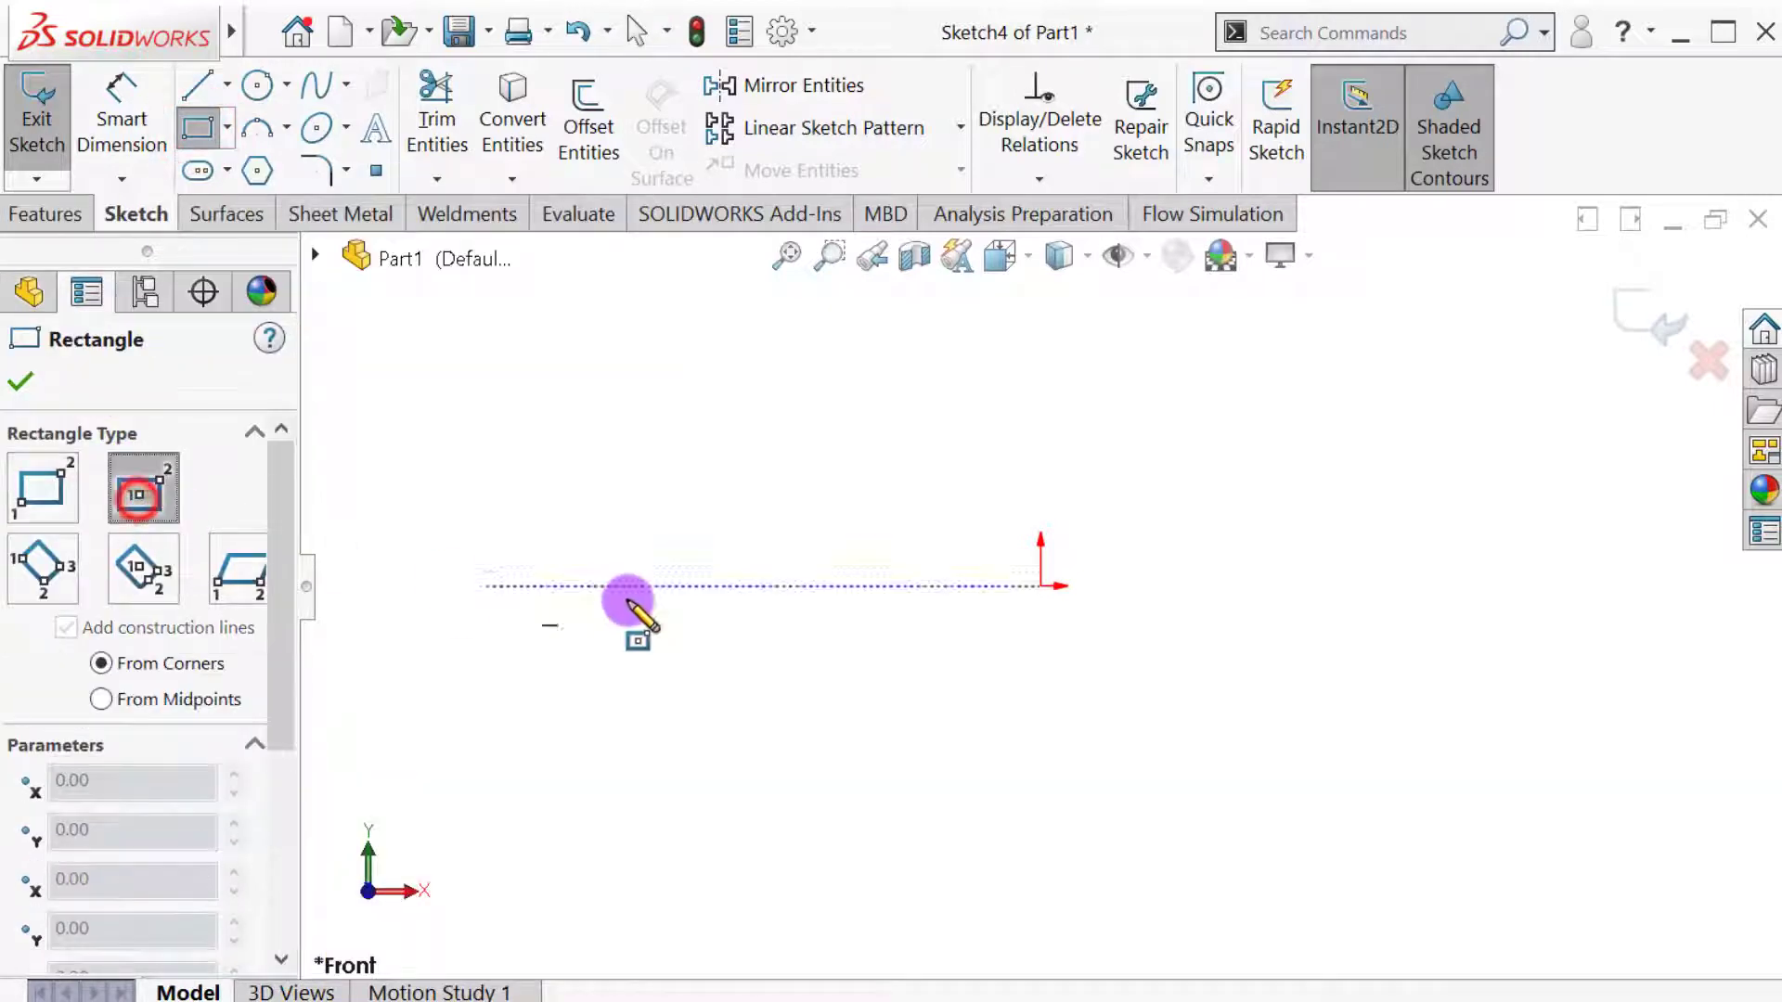
{"action": "mouse_move", "coordinate": [1056, 665]}
{"action": "left_mouse_down"}
{"action": "mouse_move", "coordinate": [1245, 756]}
{"action": "mouse_move", "coordinate": [1282, 797]}
{"action": "left_mouse_up"}
{"action": "left_click", "coordinate": [21, 382]}
Dimension the rectangle's bottom edge to 80 mm
{"action": "left_click", "coordinate": [120, 102]}
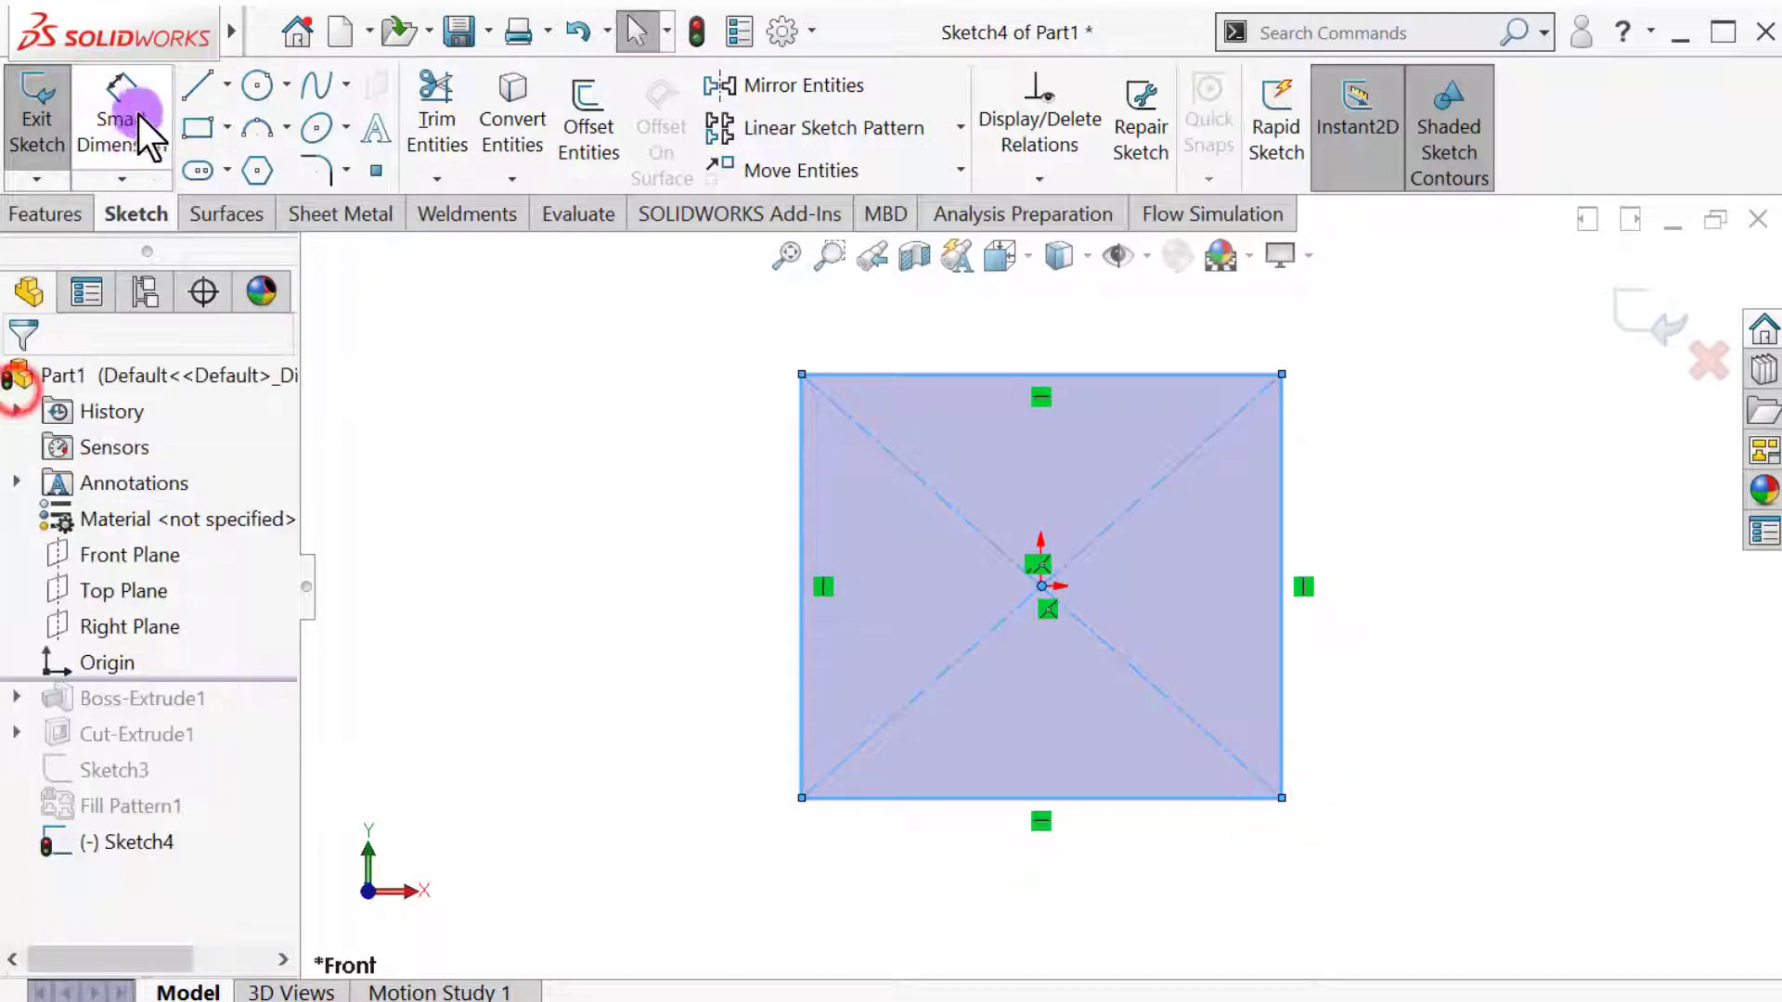
{"action": "left_click", "coordinate": [894, 798]}
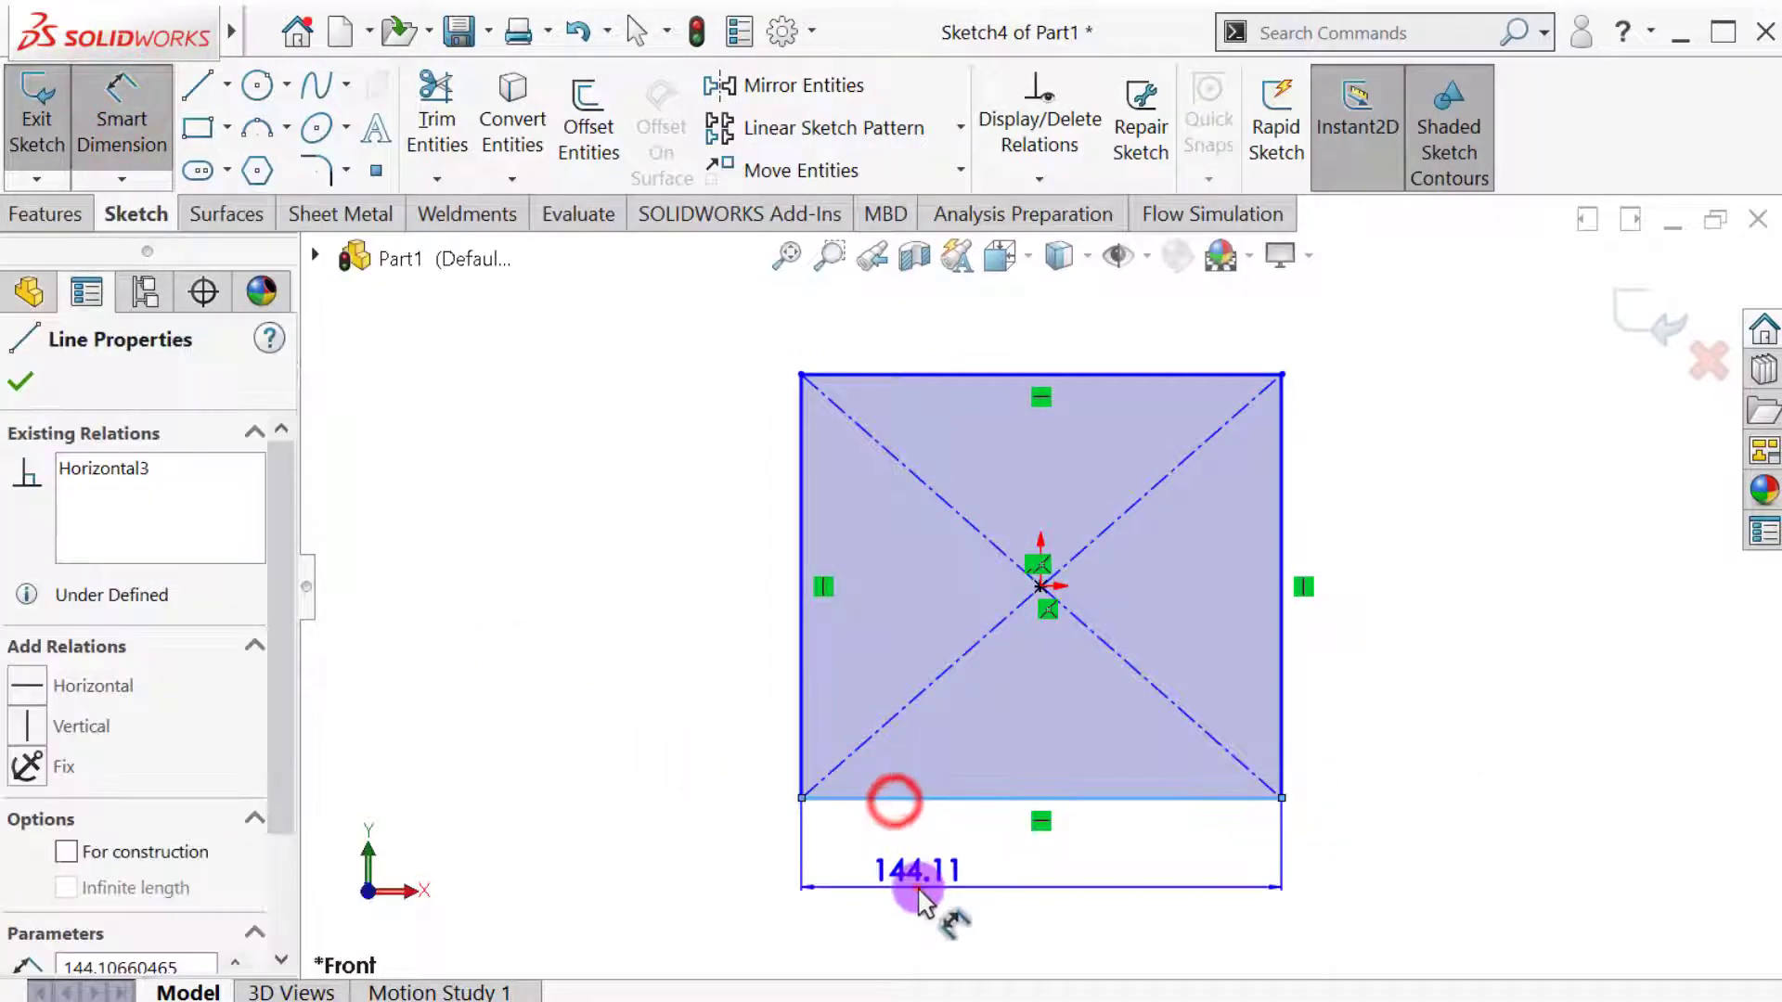
{"action": "left_click", "coordinate": [918, 888]}
{"action": "type", "text": "80"}
{"action": "key", "text": "Return"}
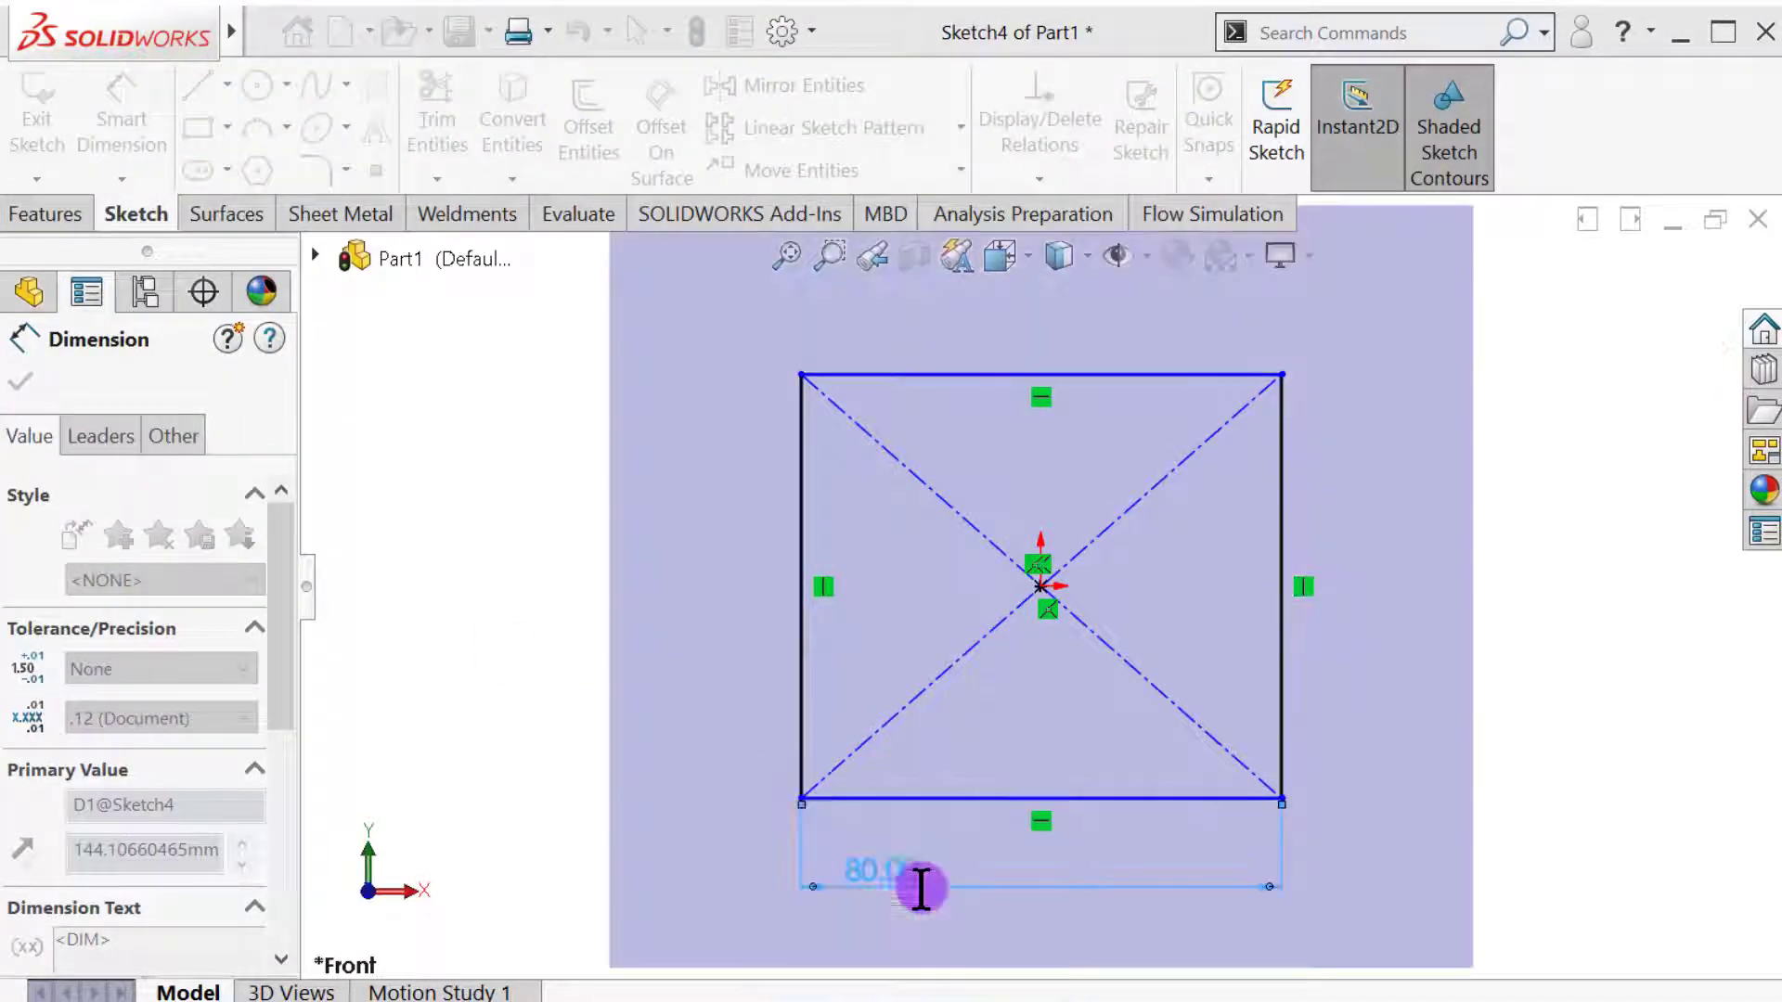
{"action": "left_click", "coordinate": [20, 380]}
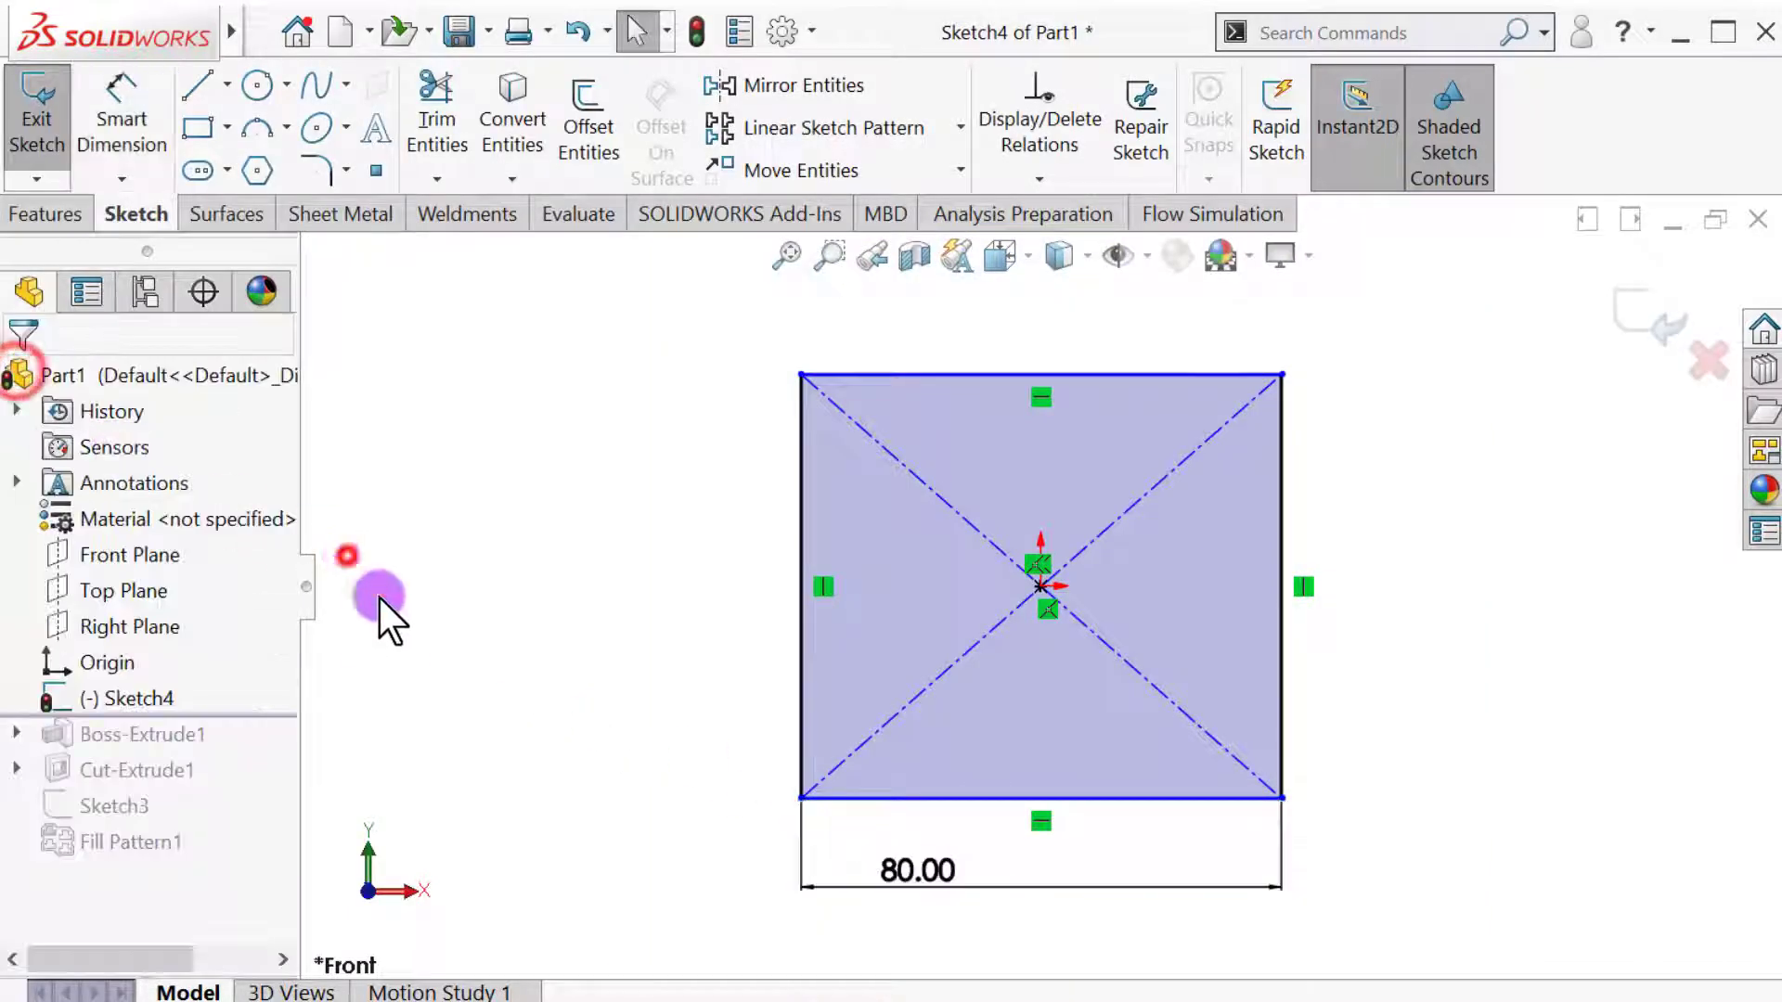
Add an equal relation between the rectangle's bottom and left edges to make it a square
{"action": "left_click", "coordinate": [854, 800]}
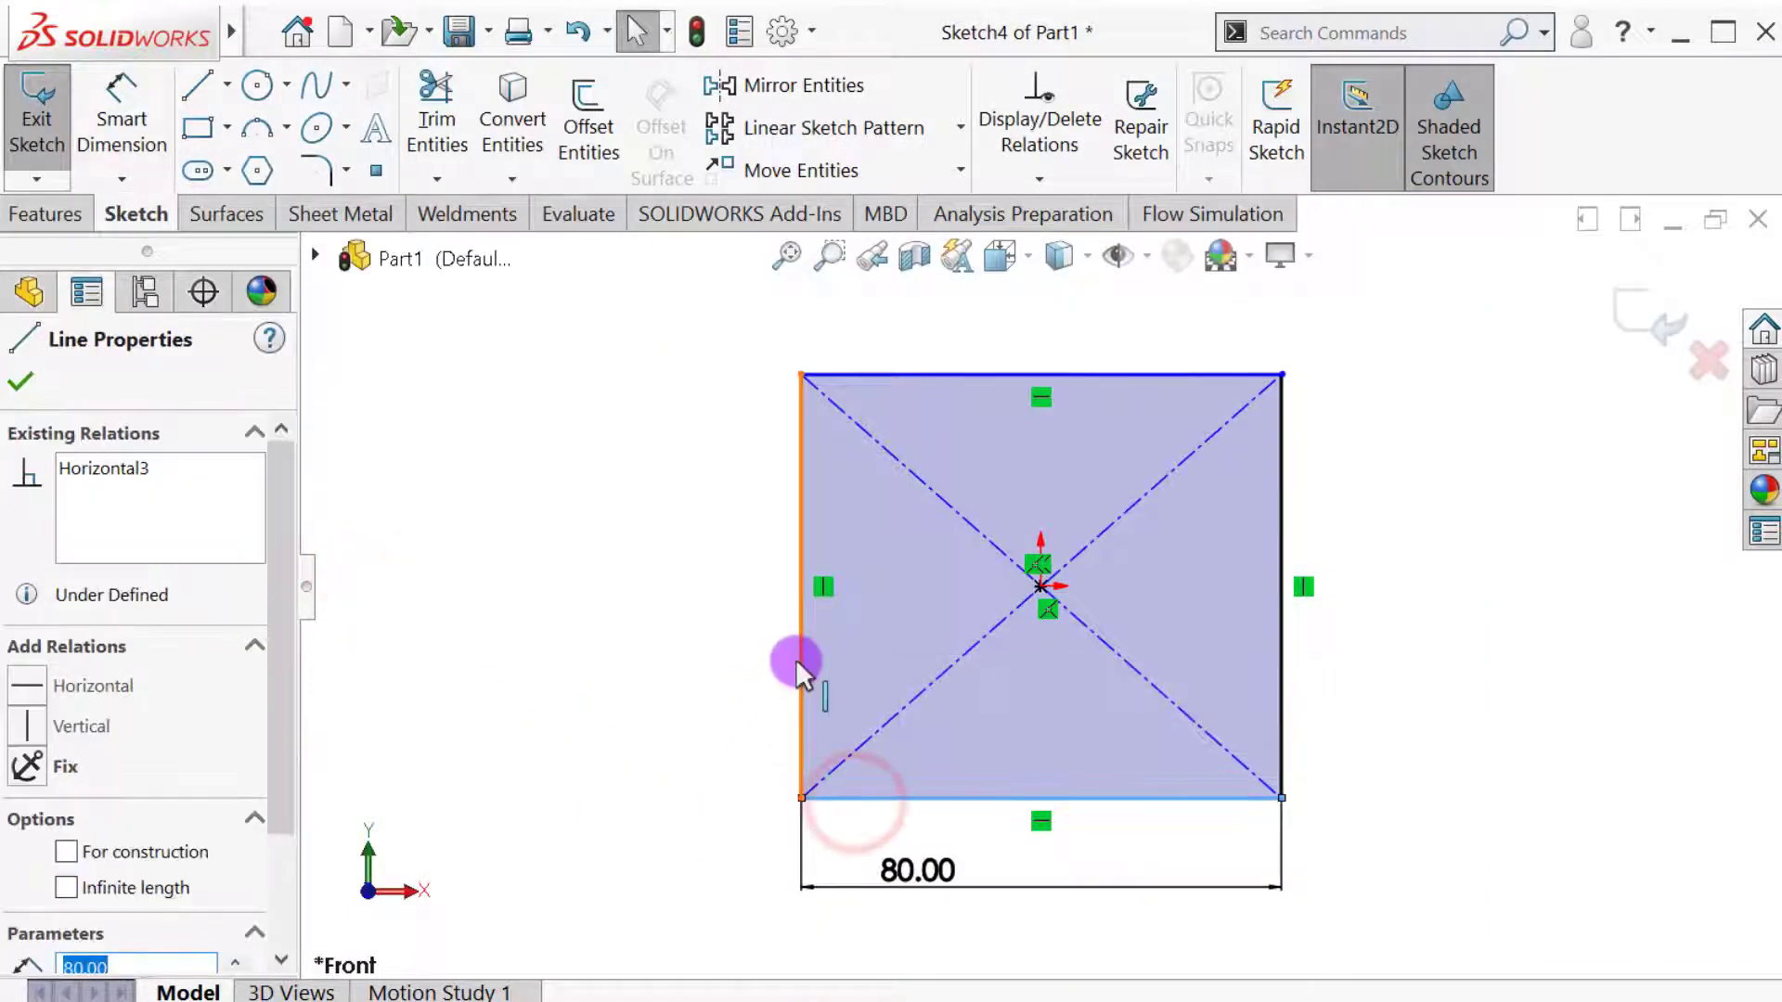
{"action": "left_click", "coordinate": [797, 660], "text": "ctrl"}
{"action": "left_click", "coordinate": [1105, 541]}
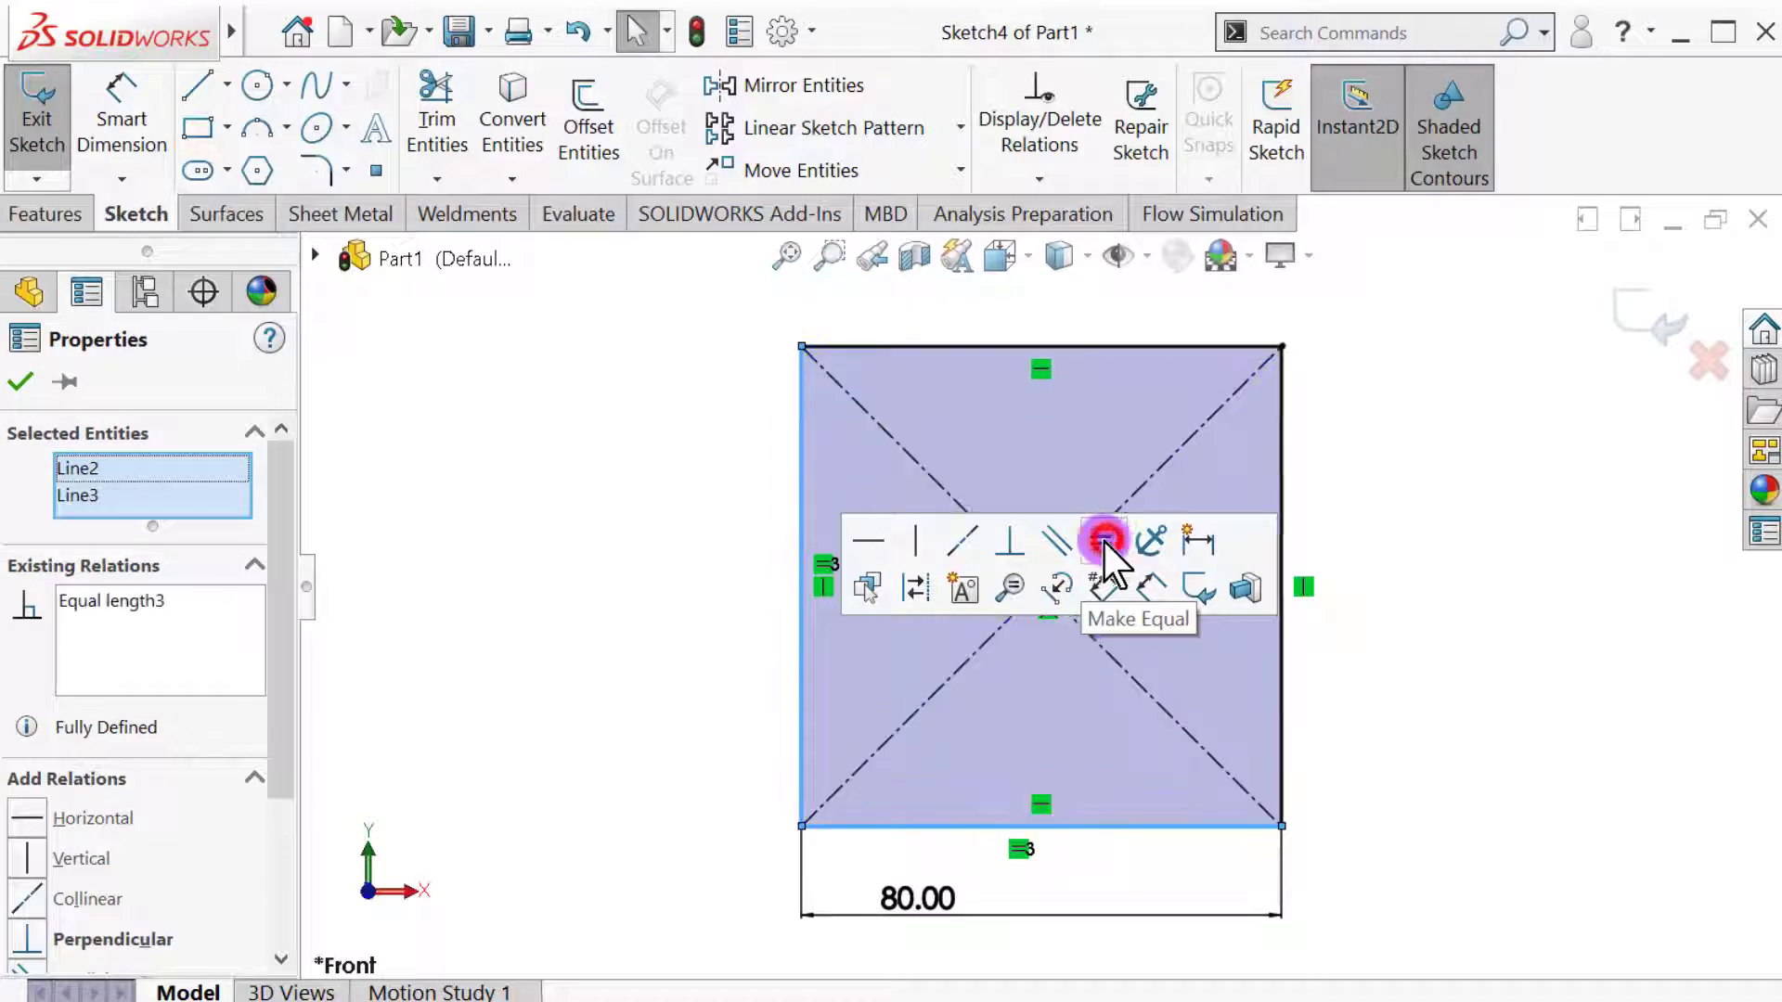
{"action": "left_click", "coordinate": [21, 381]}
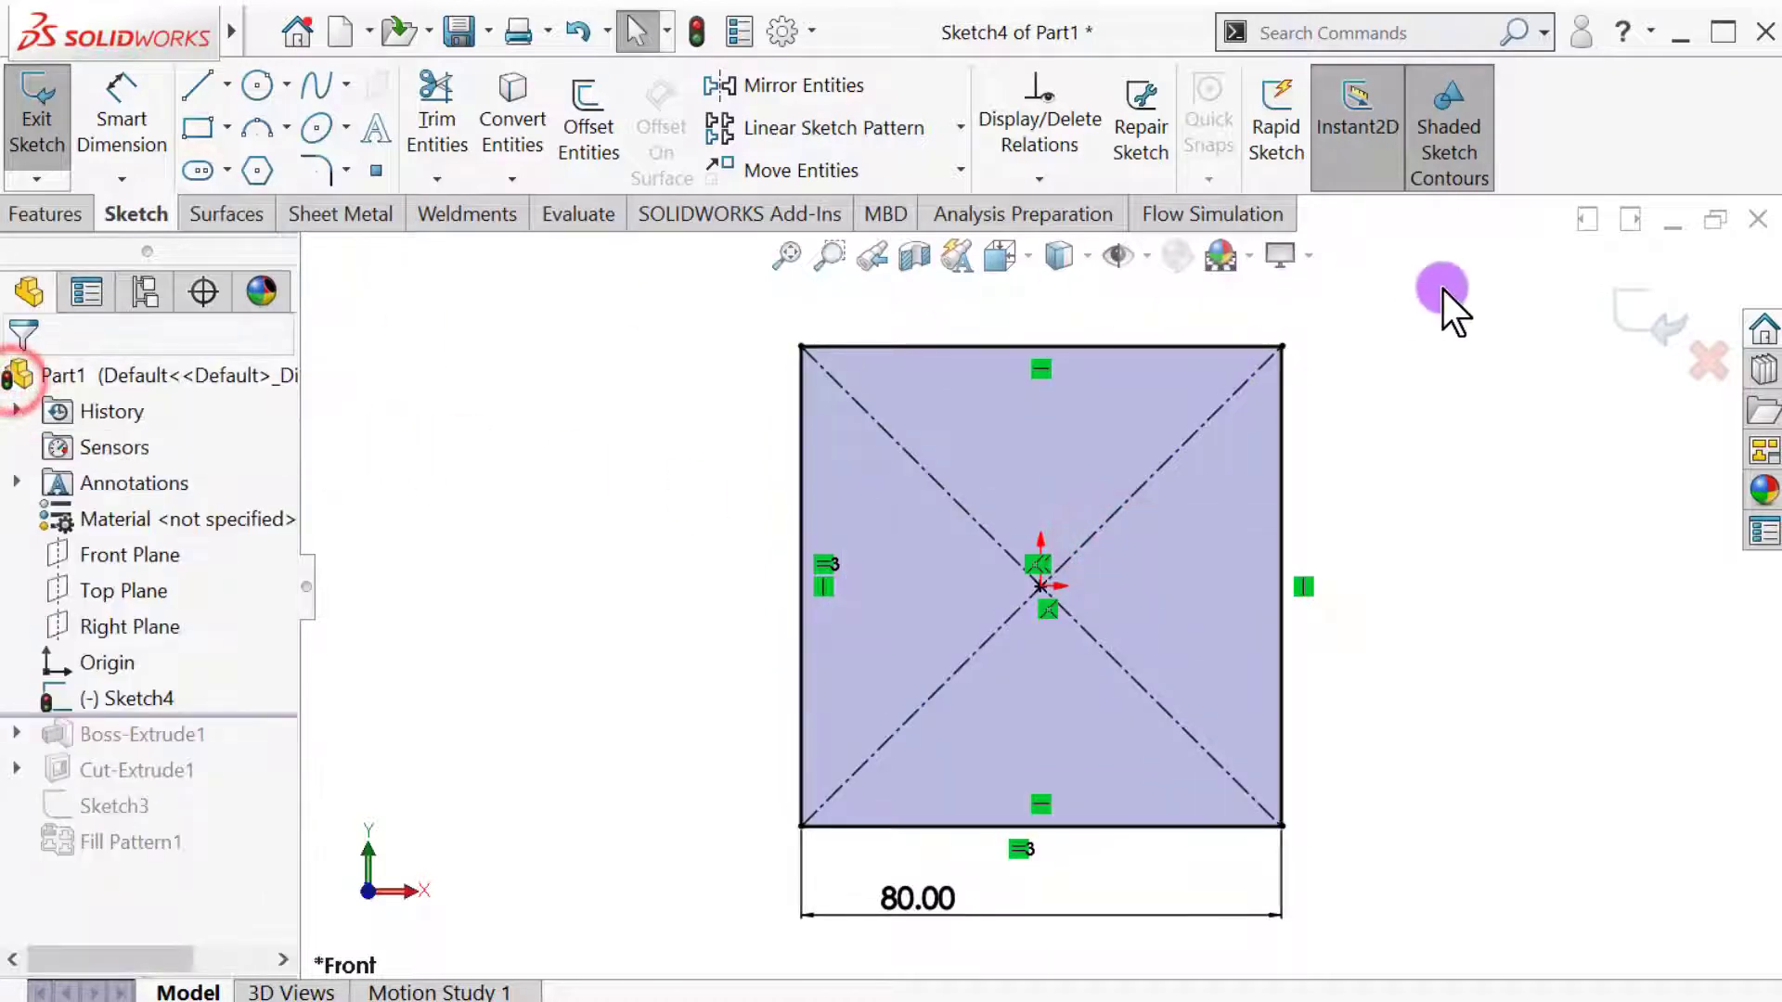
Finish the sketch and extrude the square as a blind boss 5 mm deep
{"action": "left_click", "coordinate": [1627, 307]}
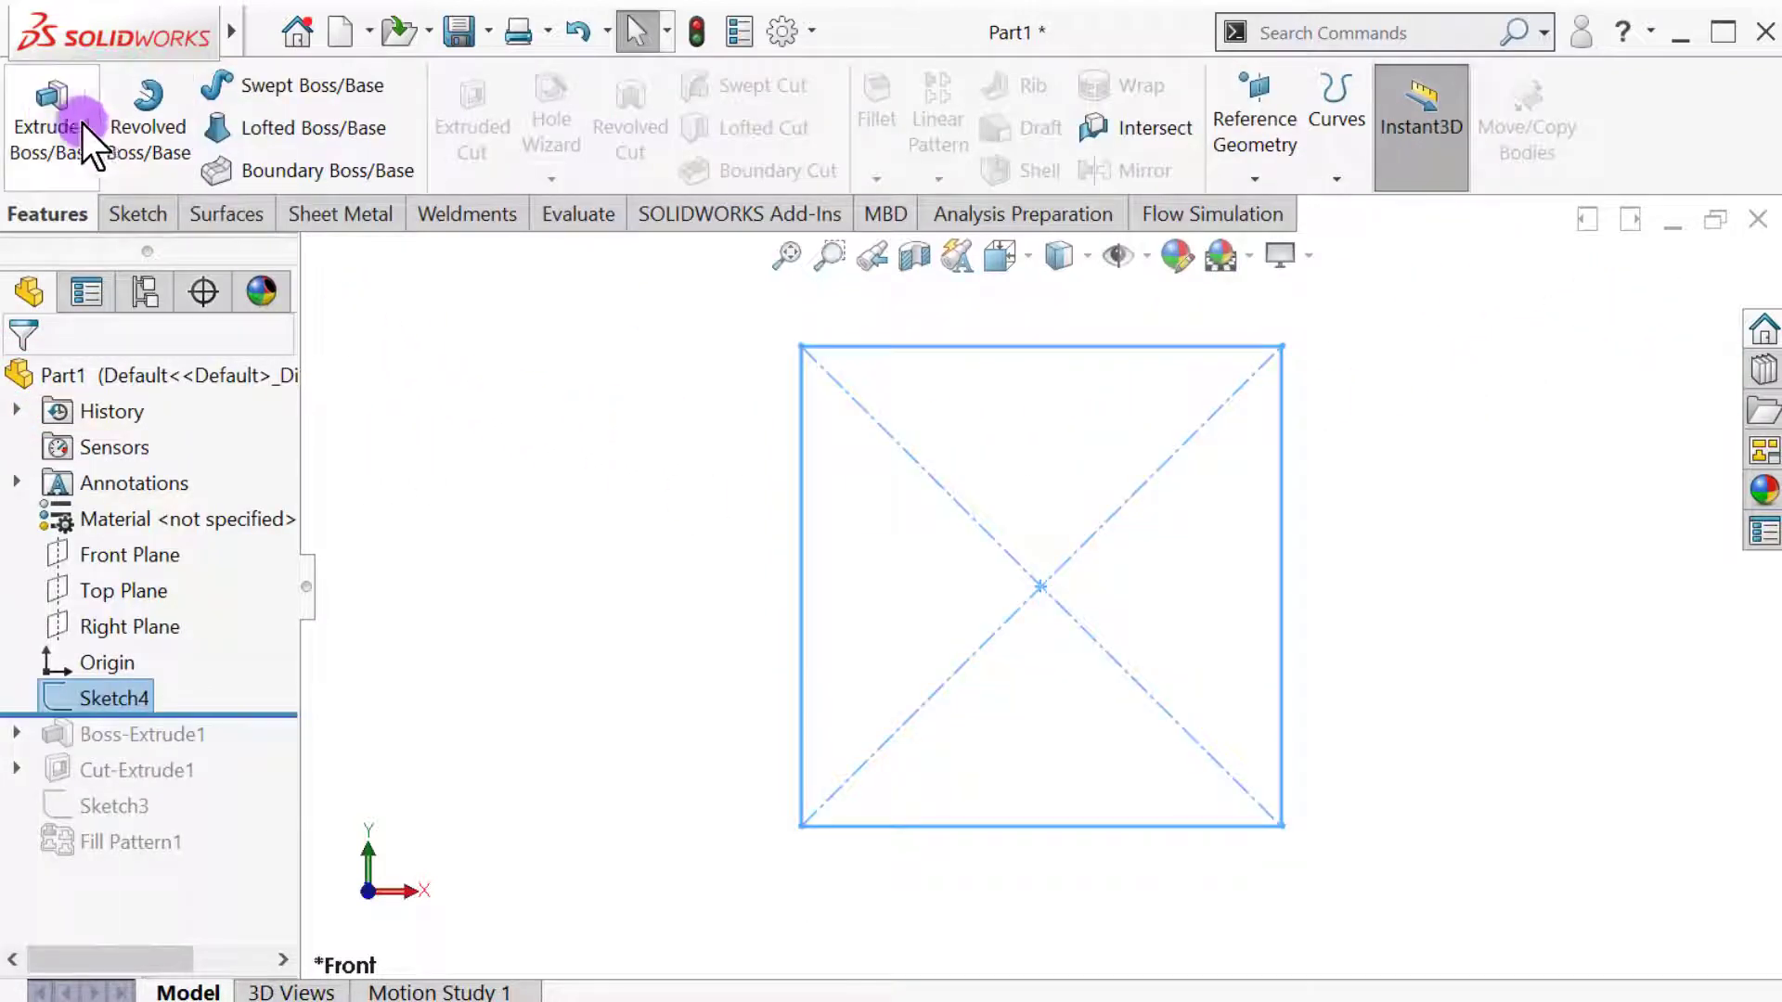
{"action": "left_click", "coordinate": [54, 116]}
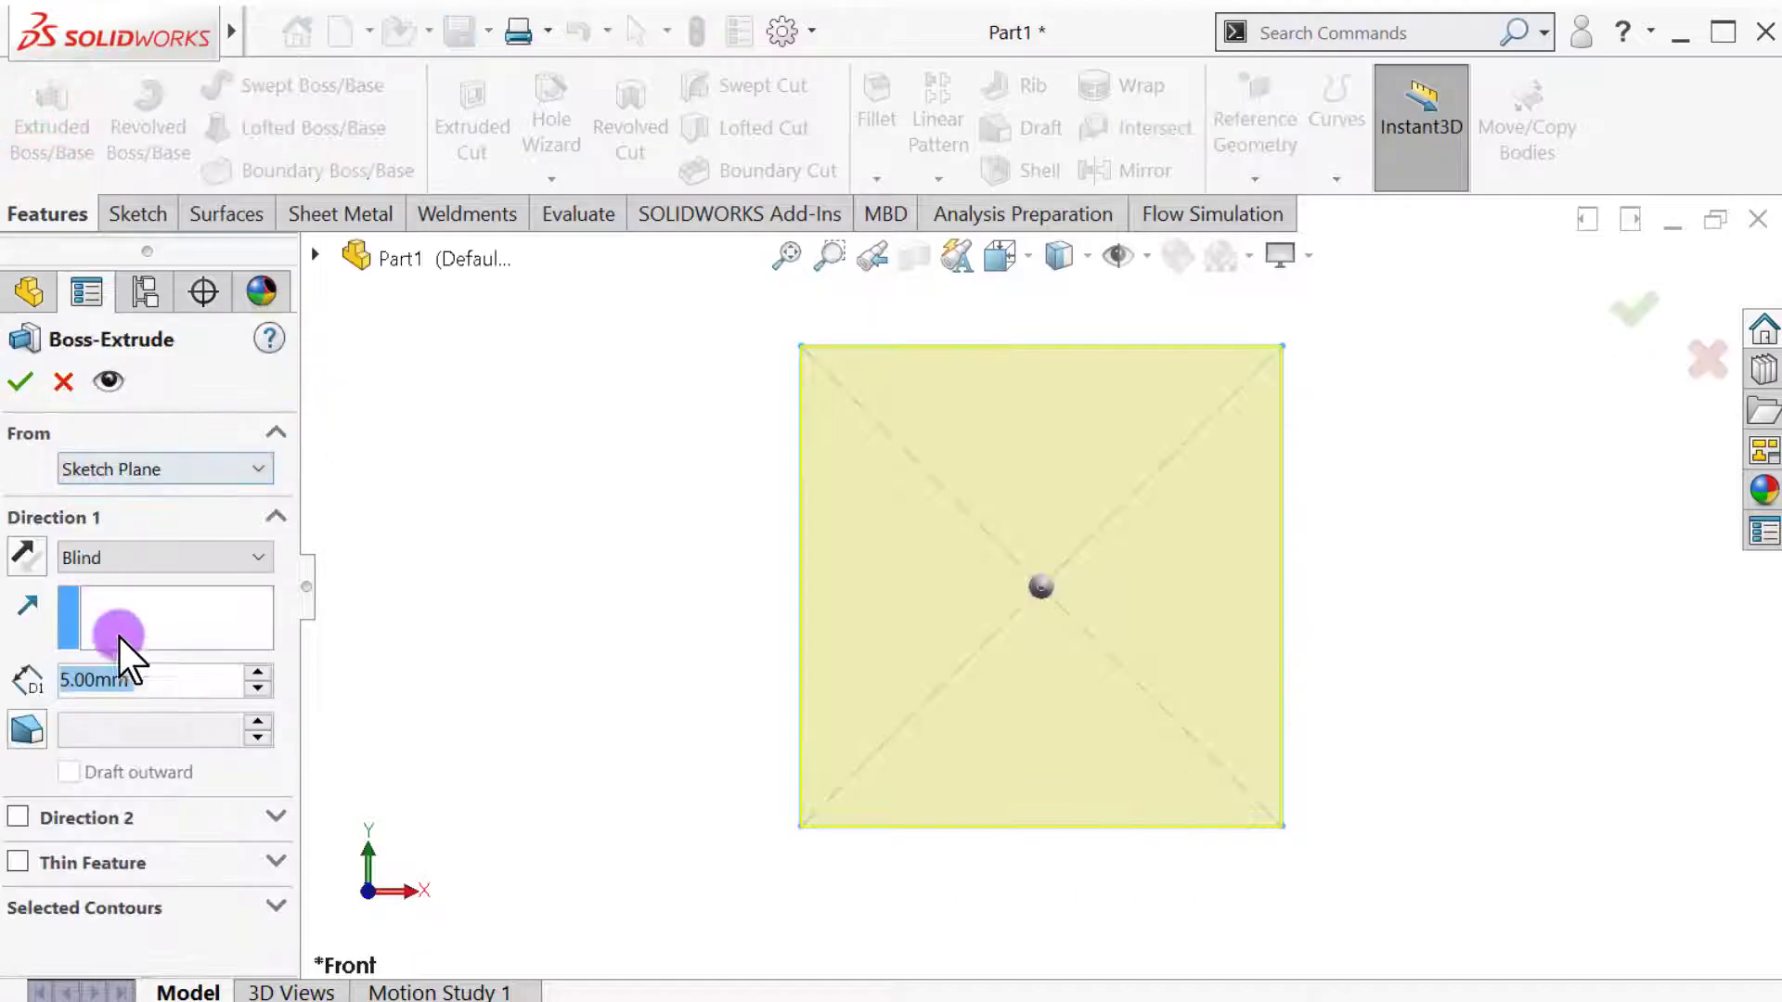
{"action": "middle_click_drag", "start_coordinate": [517, 597], "coordinate": [493, 677]}
Open a sketch on the plate's front face and draw a circle about 12.7 mm in diameter at the origin
{"action": "left_click", "coordinate": [962, 682]}
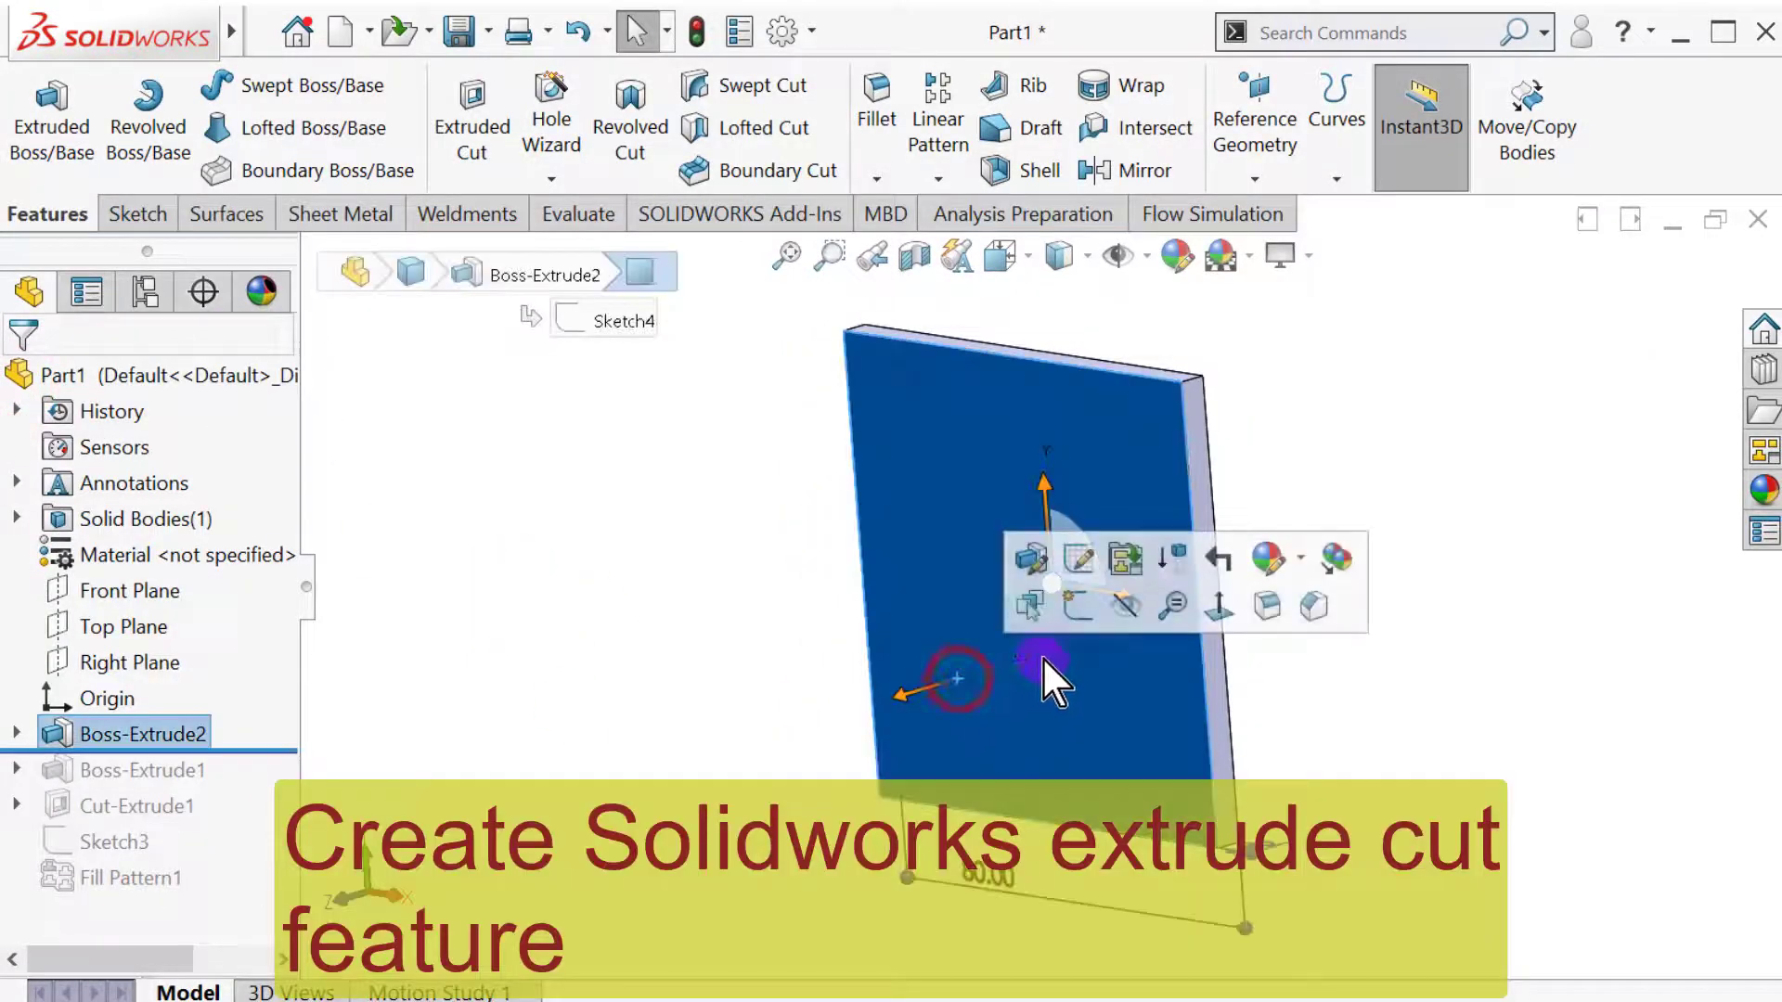
{"action": "left_click", "coordinate": [1083, 608]}
{"action": "left_click", "coordinate": [614, 659]}
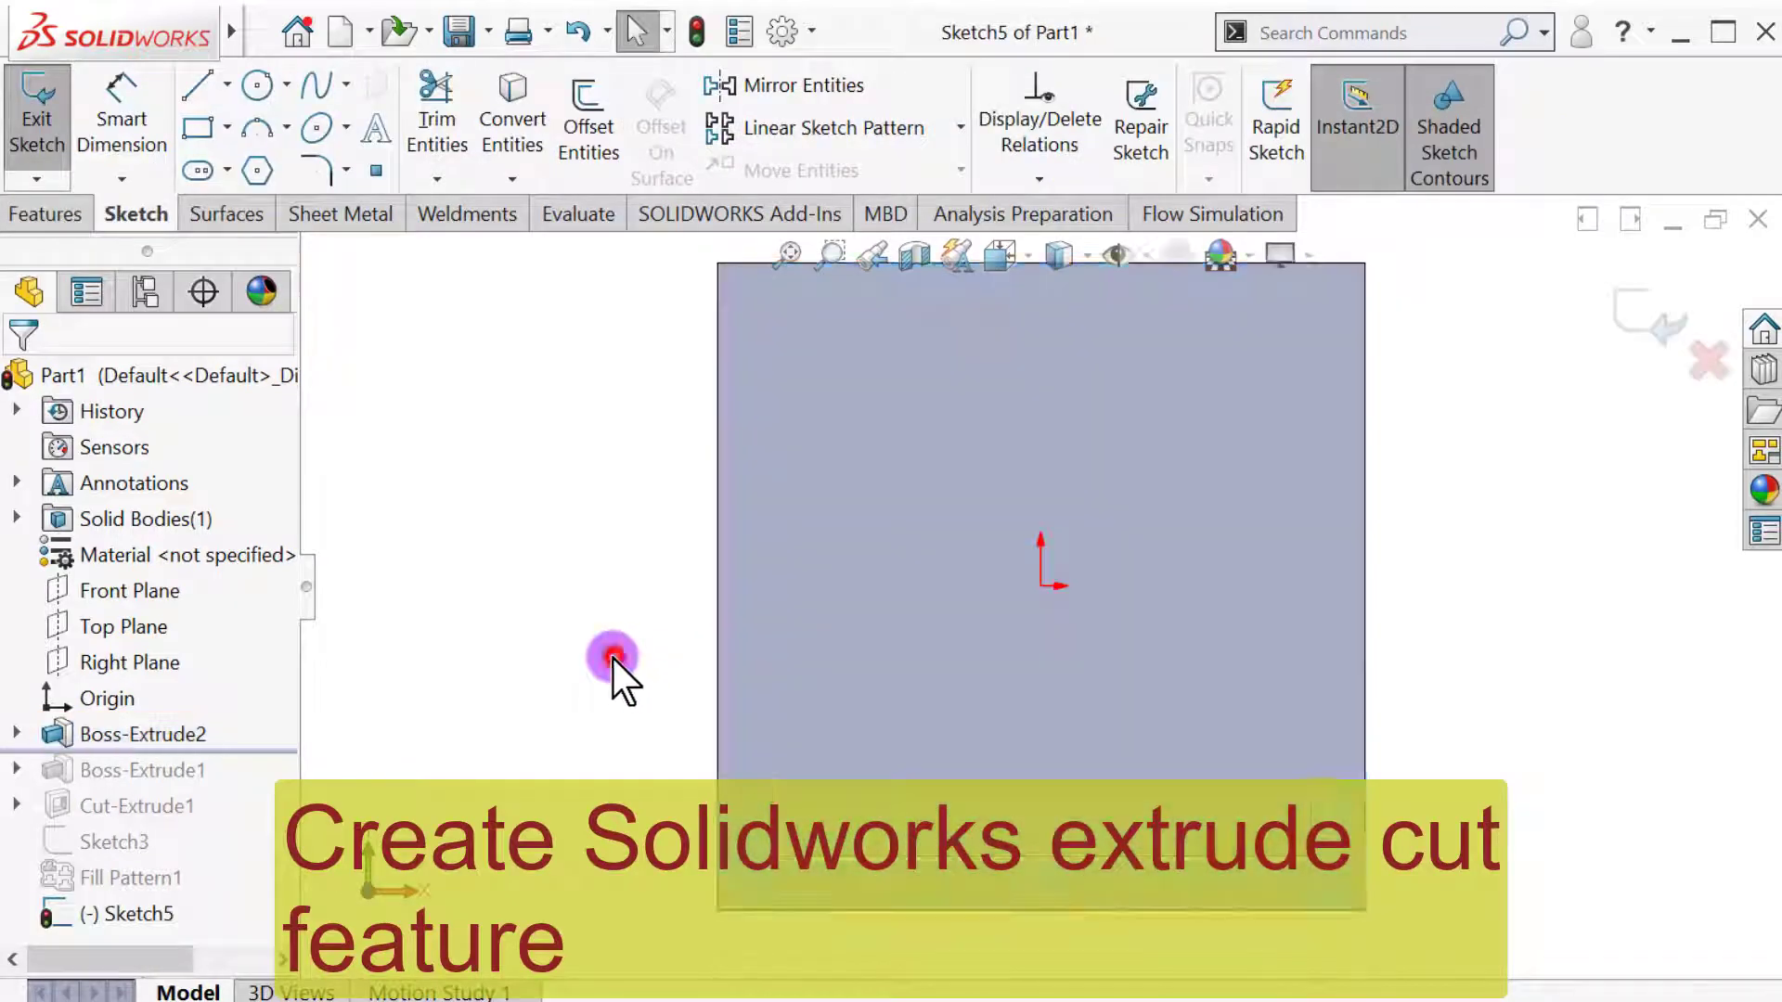
{"action": "left_click", "coordinate": [257, 84]}
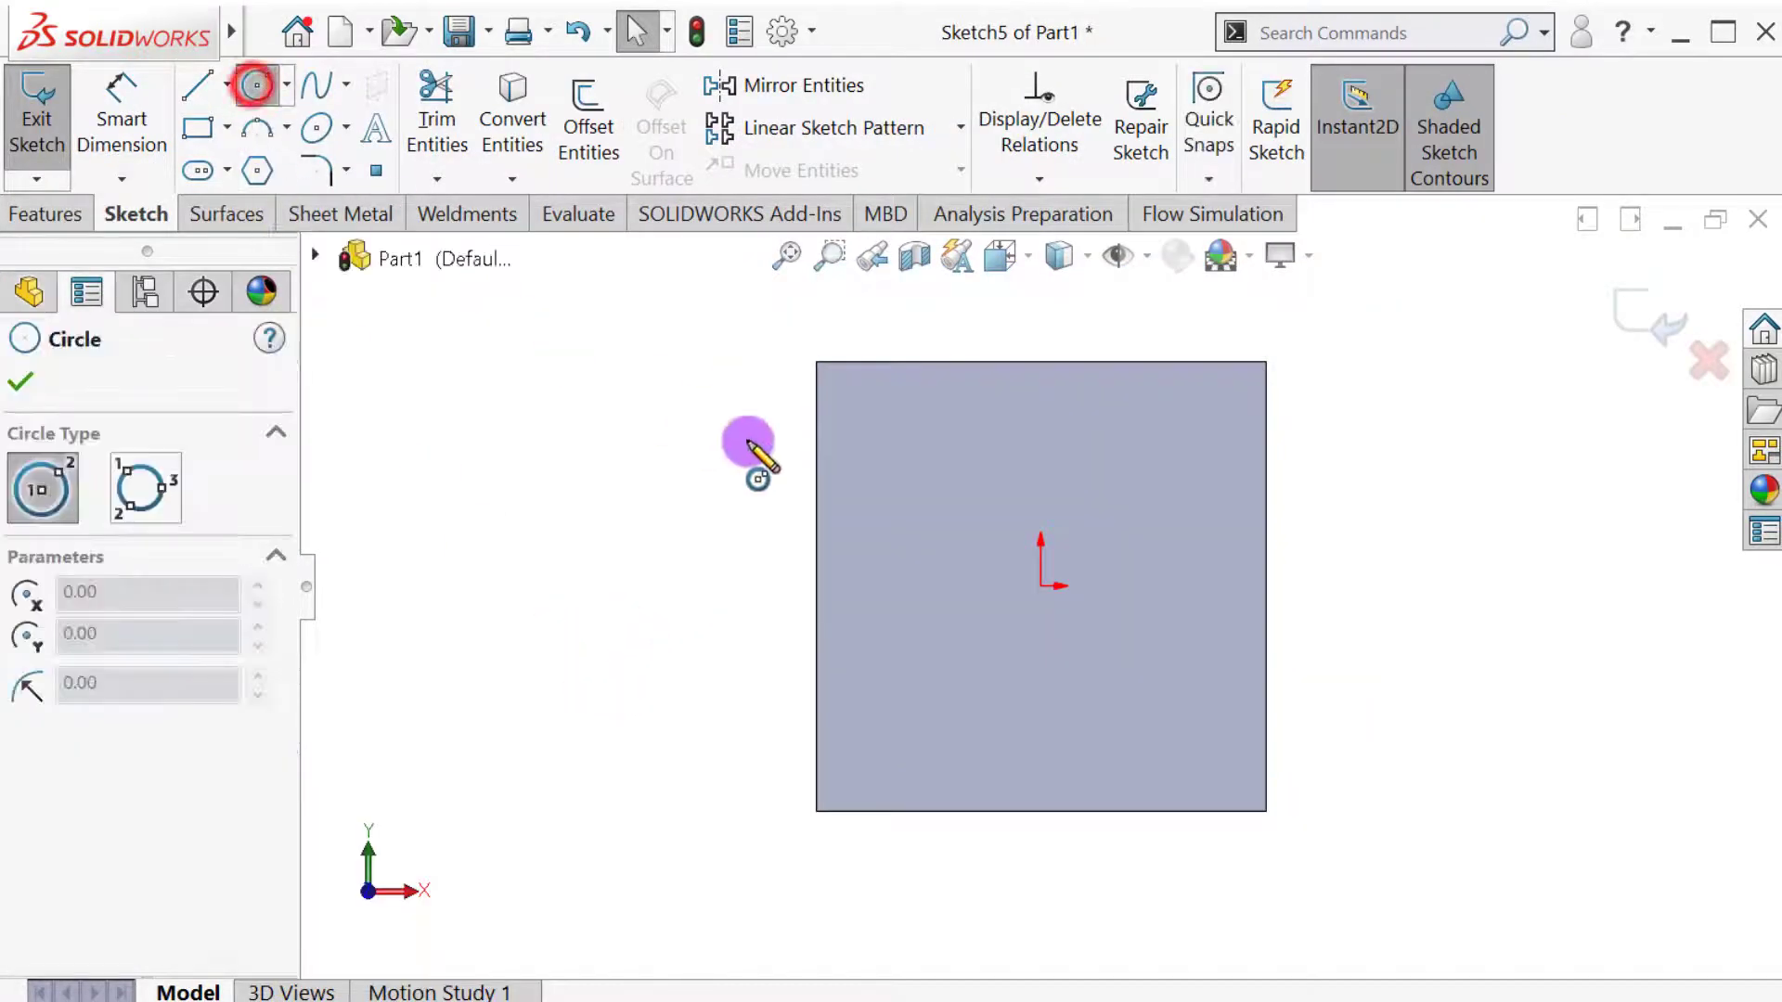
{"action": "left_click", "coordinate": [1042, 586]}
{"action": "left_click", "coordinate": [1044, 622]}
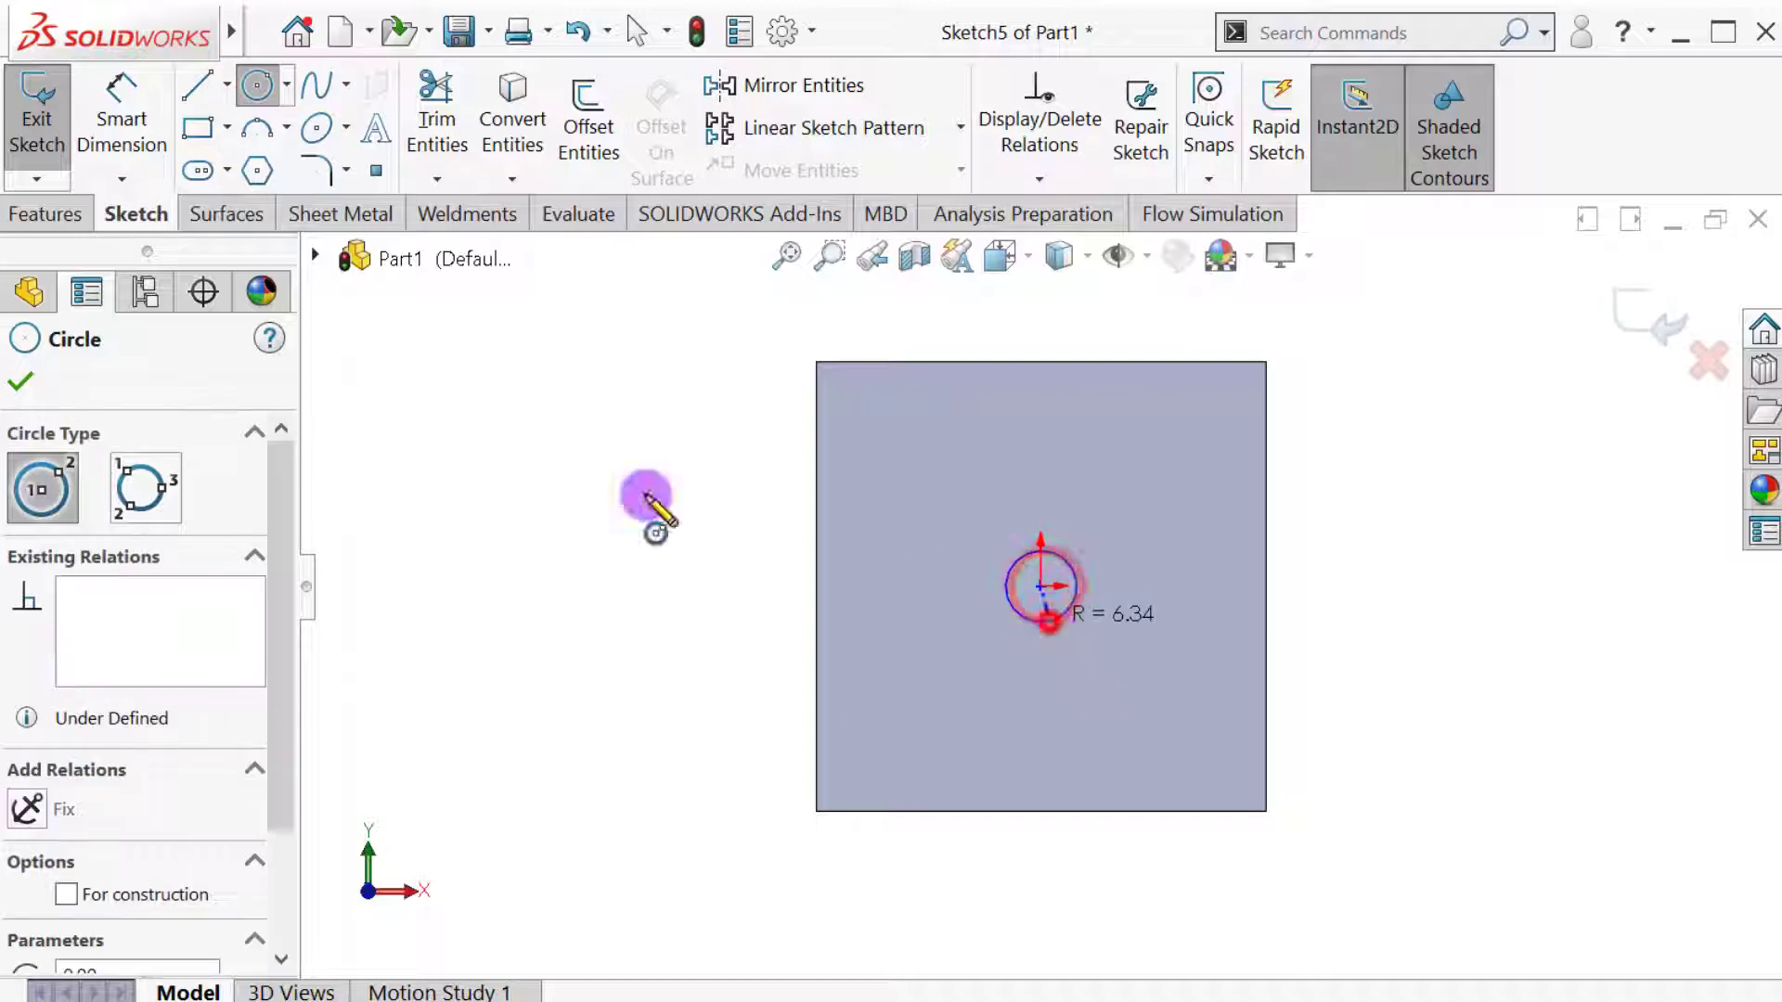
{"action": "left_click", "coordinate": [20, 381]}
Dimension the circle's diameter to 3 mm
{"action": "left_click", "coordinate": [115, 104]}
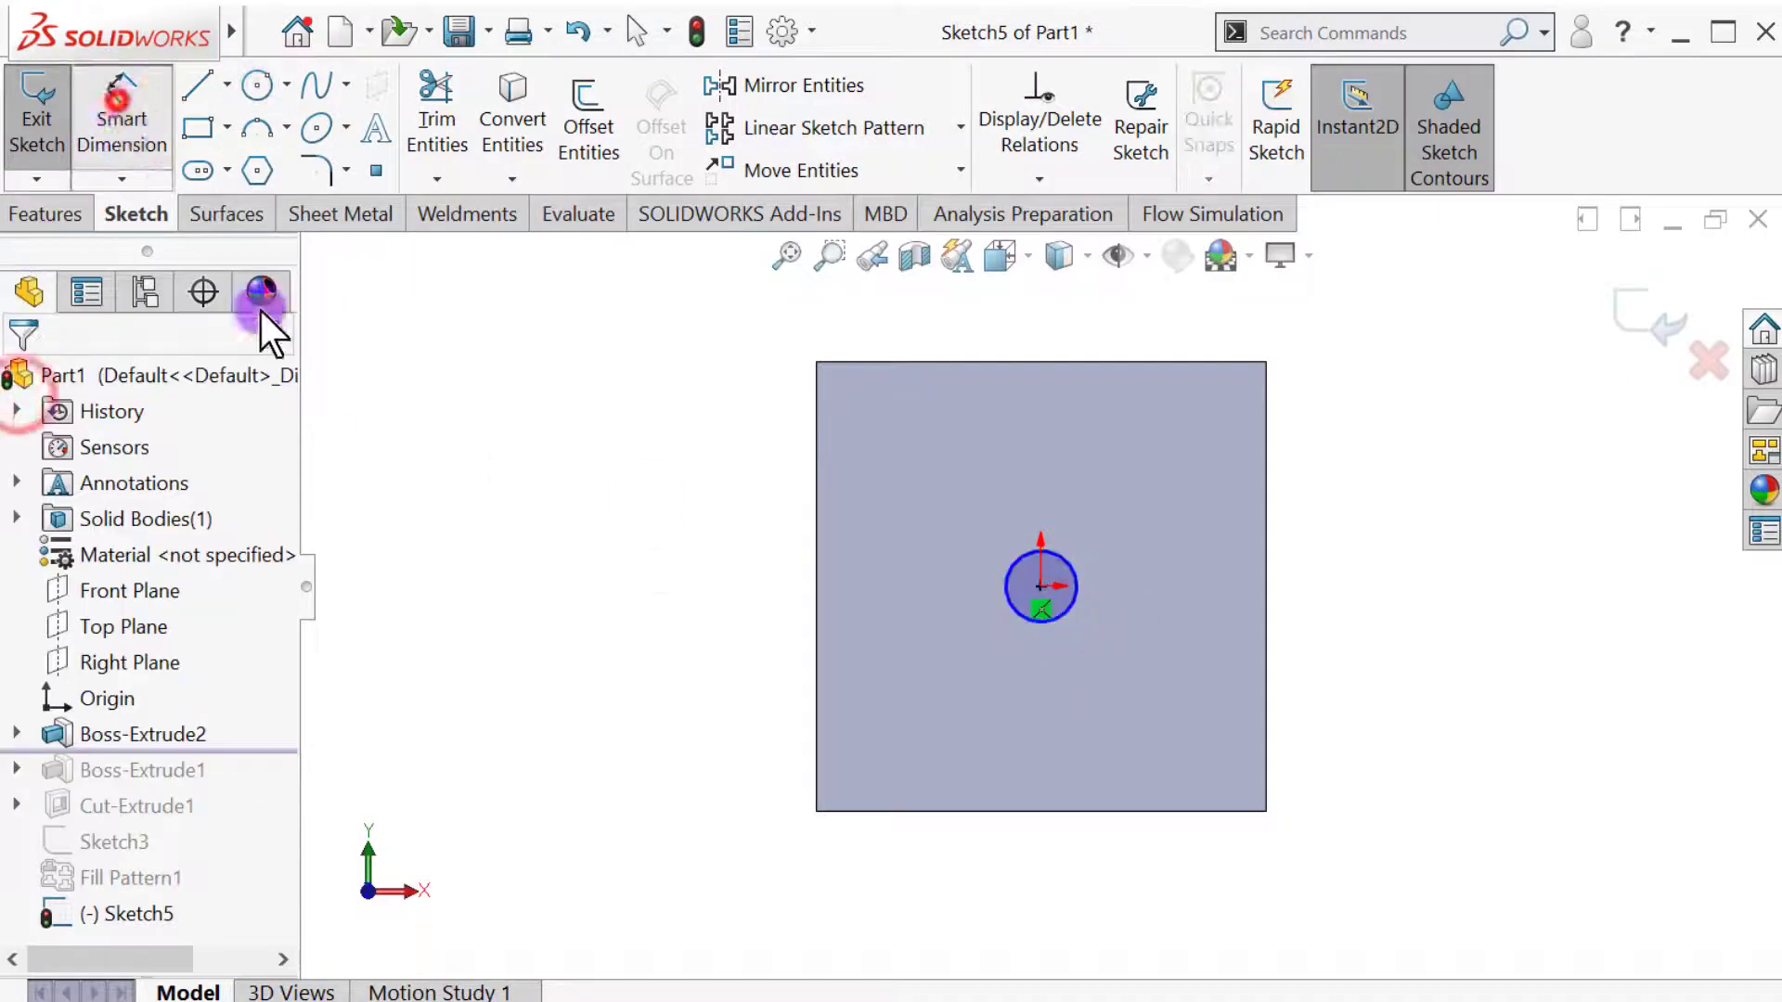
{"action": "left_click", "coordinate": [1016, 616]}
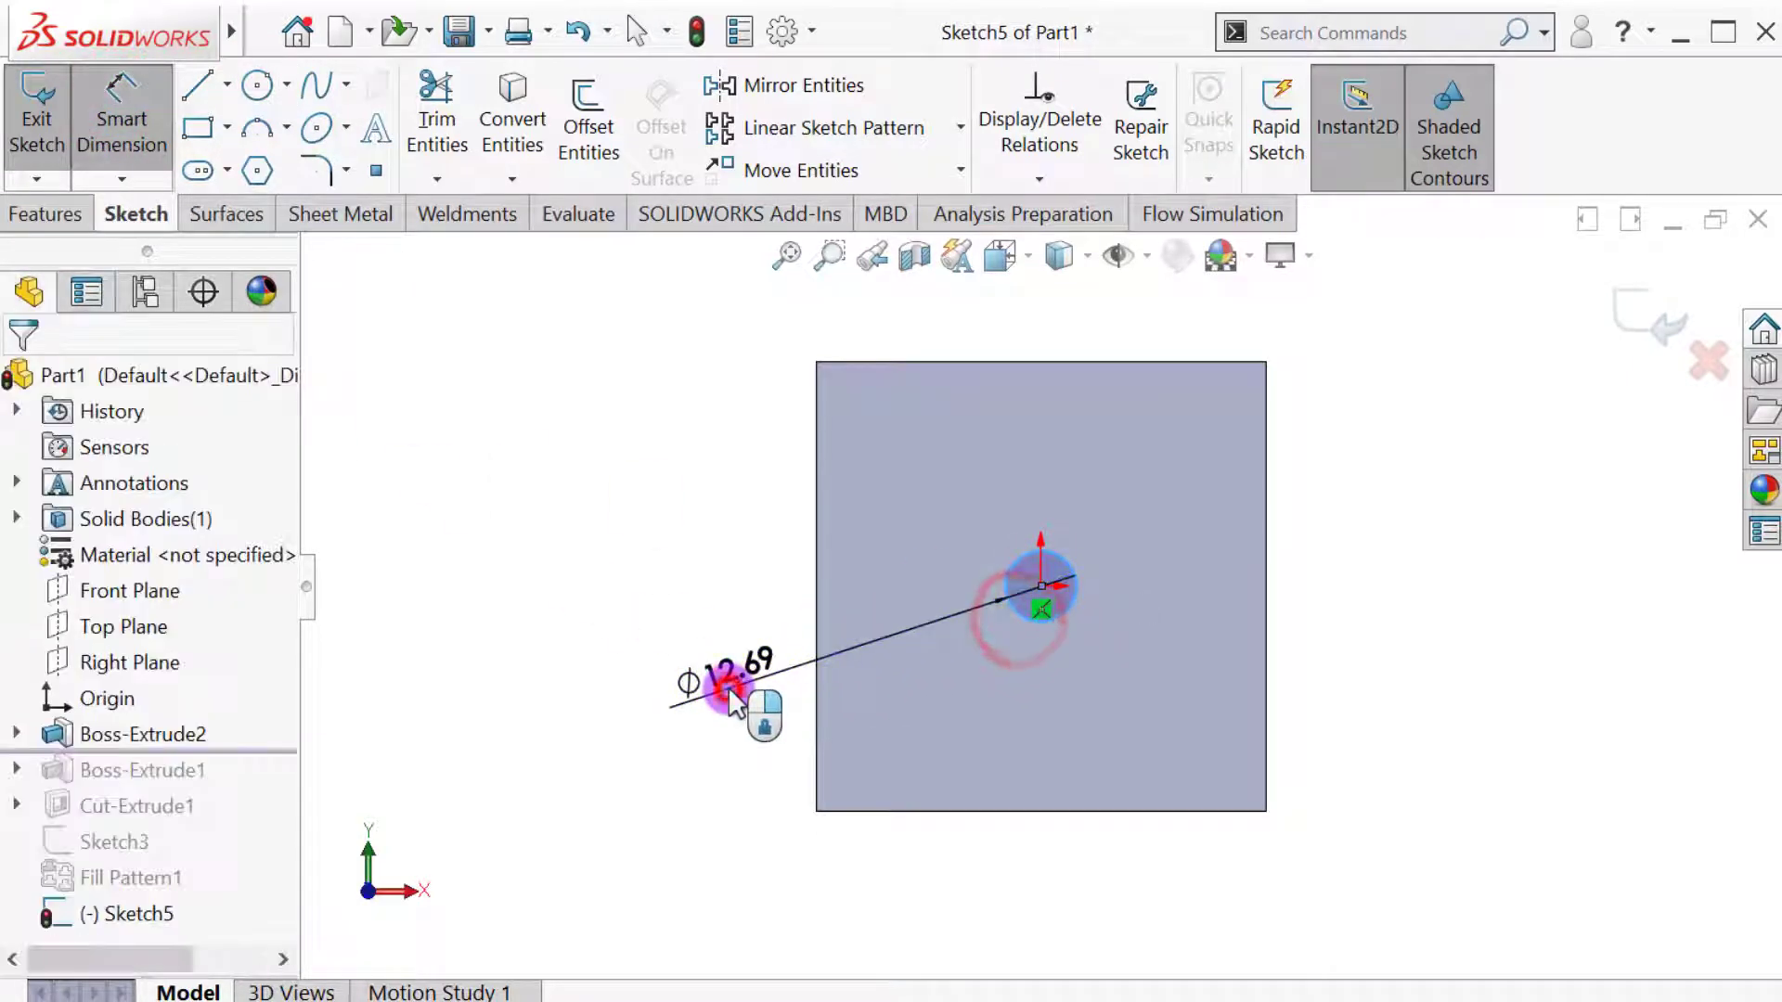
{"action": "left_click", "coordinate": [733, 684]}
{"action": "type", "text": "3"}
{"action": "key", "text": "Return"}
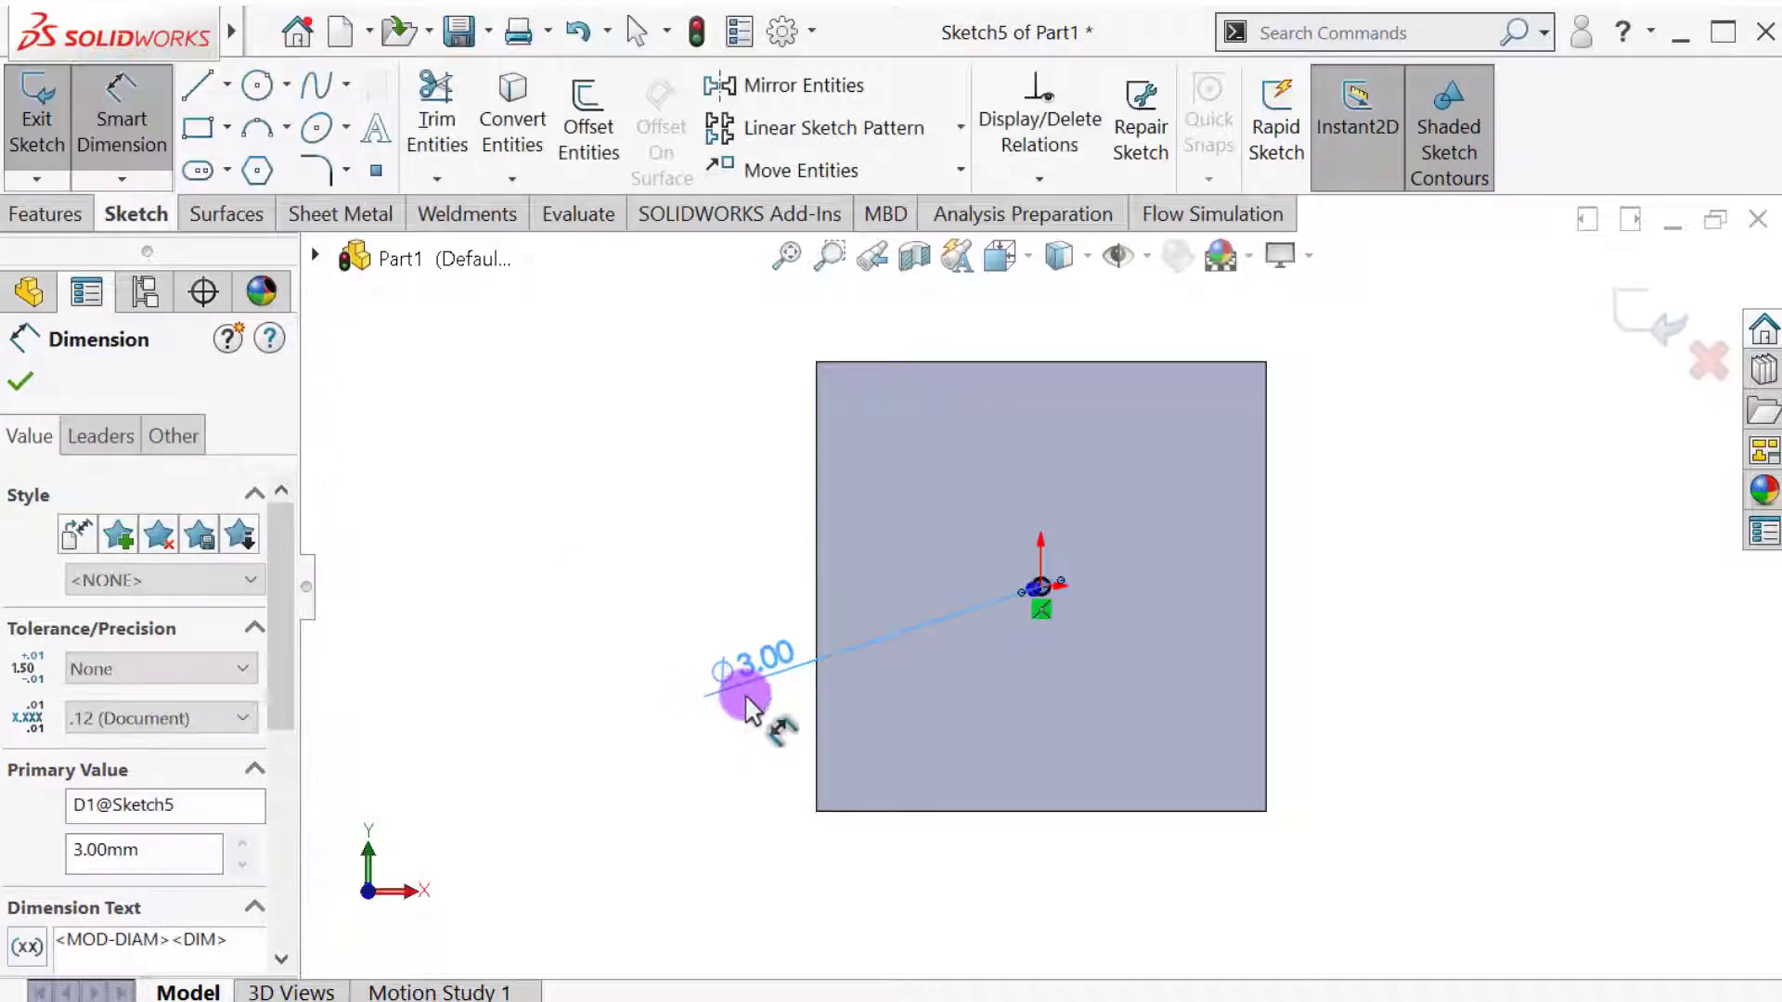
{"action": "left_click", "coordinate": [23, 378]}
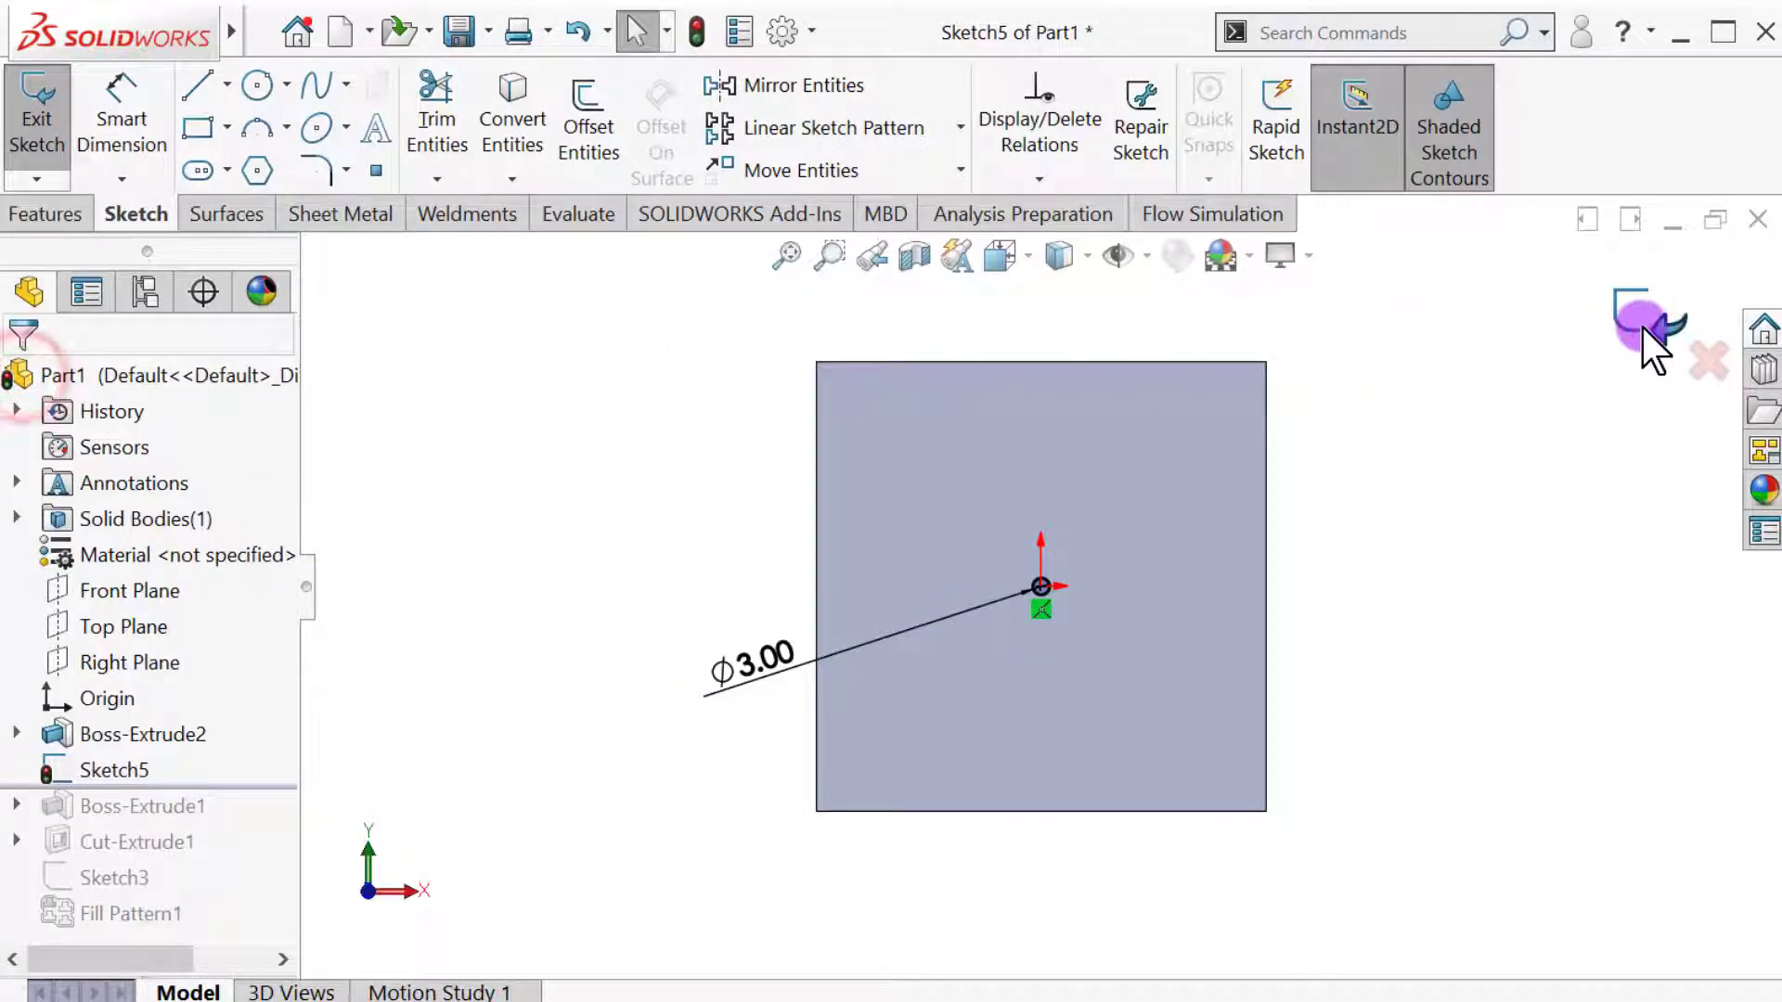
Finish the circle sketch and cut-extrude it Through All to make a hole in the plate's centre
{"action": "left_click", "coordinate": [1643, 327]}
{"action": "left_click", "coordinate": [469, 127]}
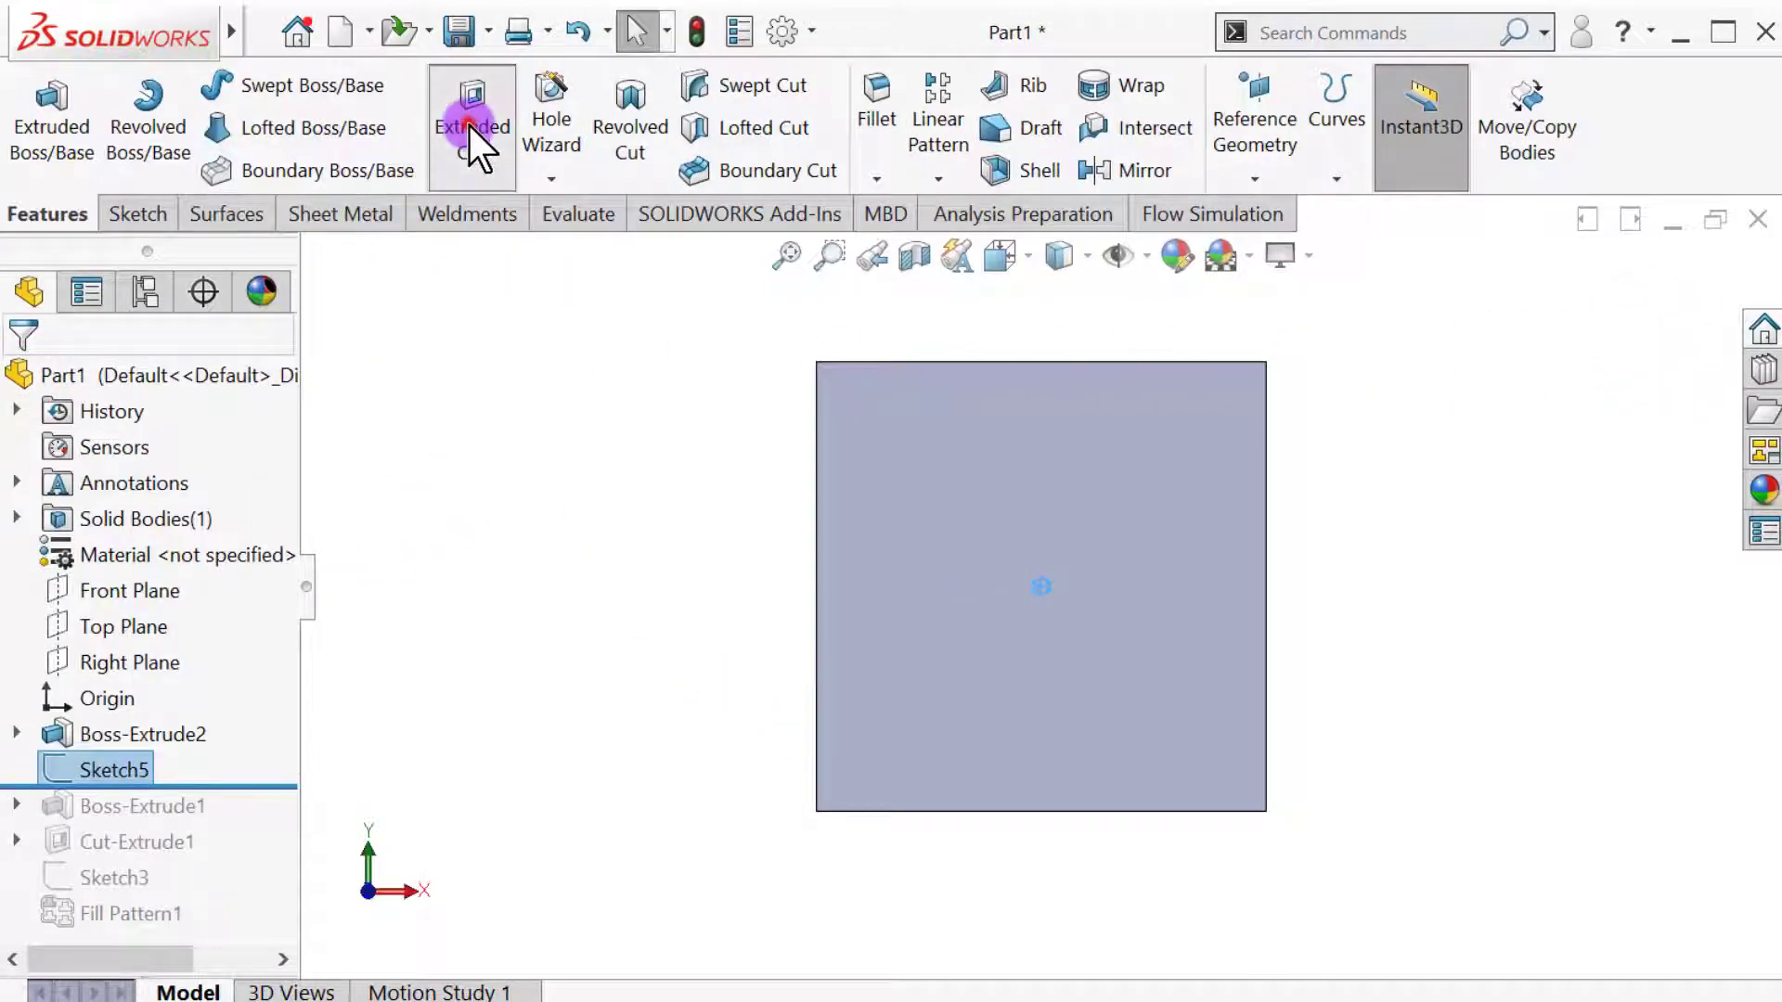
{"action": "left_click", "coordinate": [131, 558]}
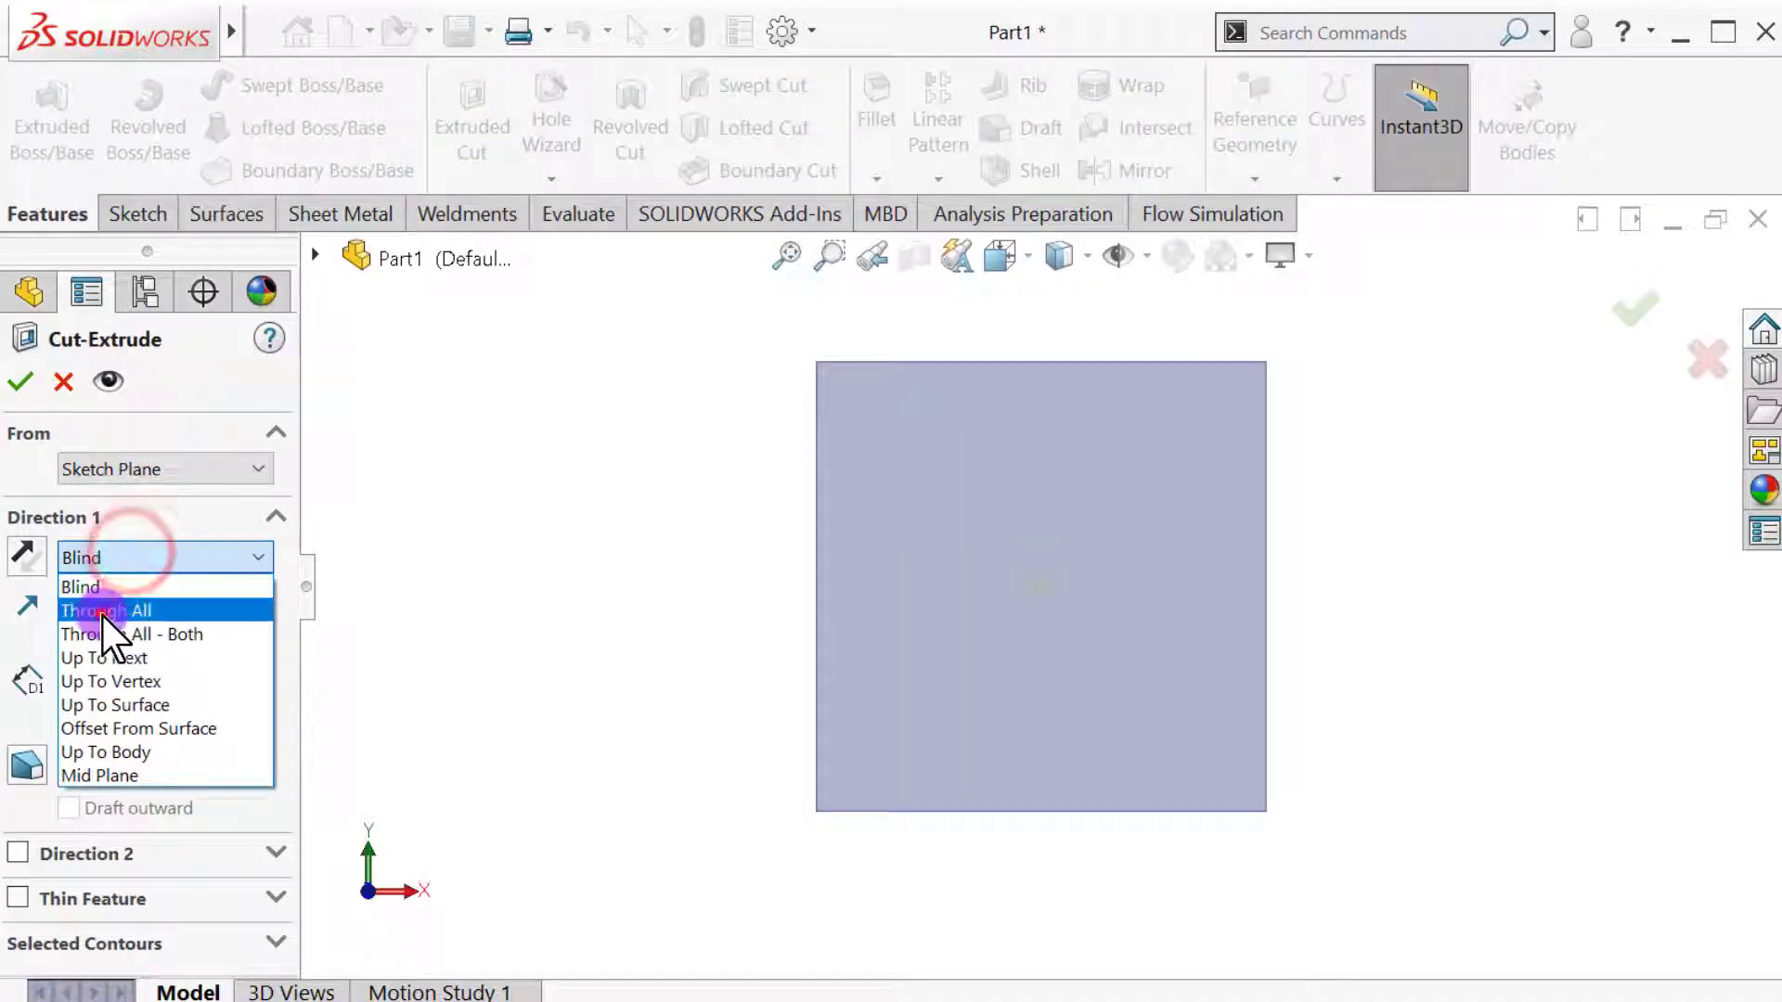
{"action": "left_click", "coordinate": [104, 613]}
{"action": "left_click", "coordinate": [21, 381]}
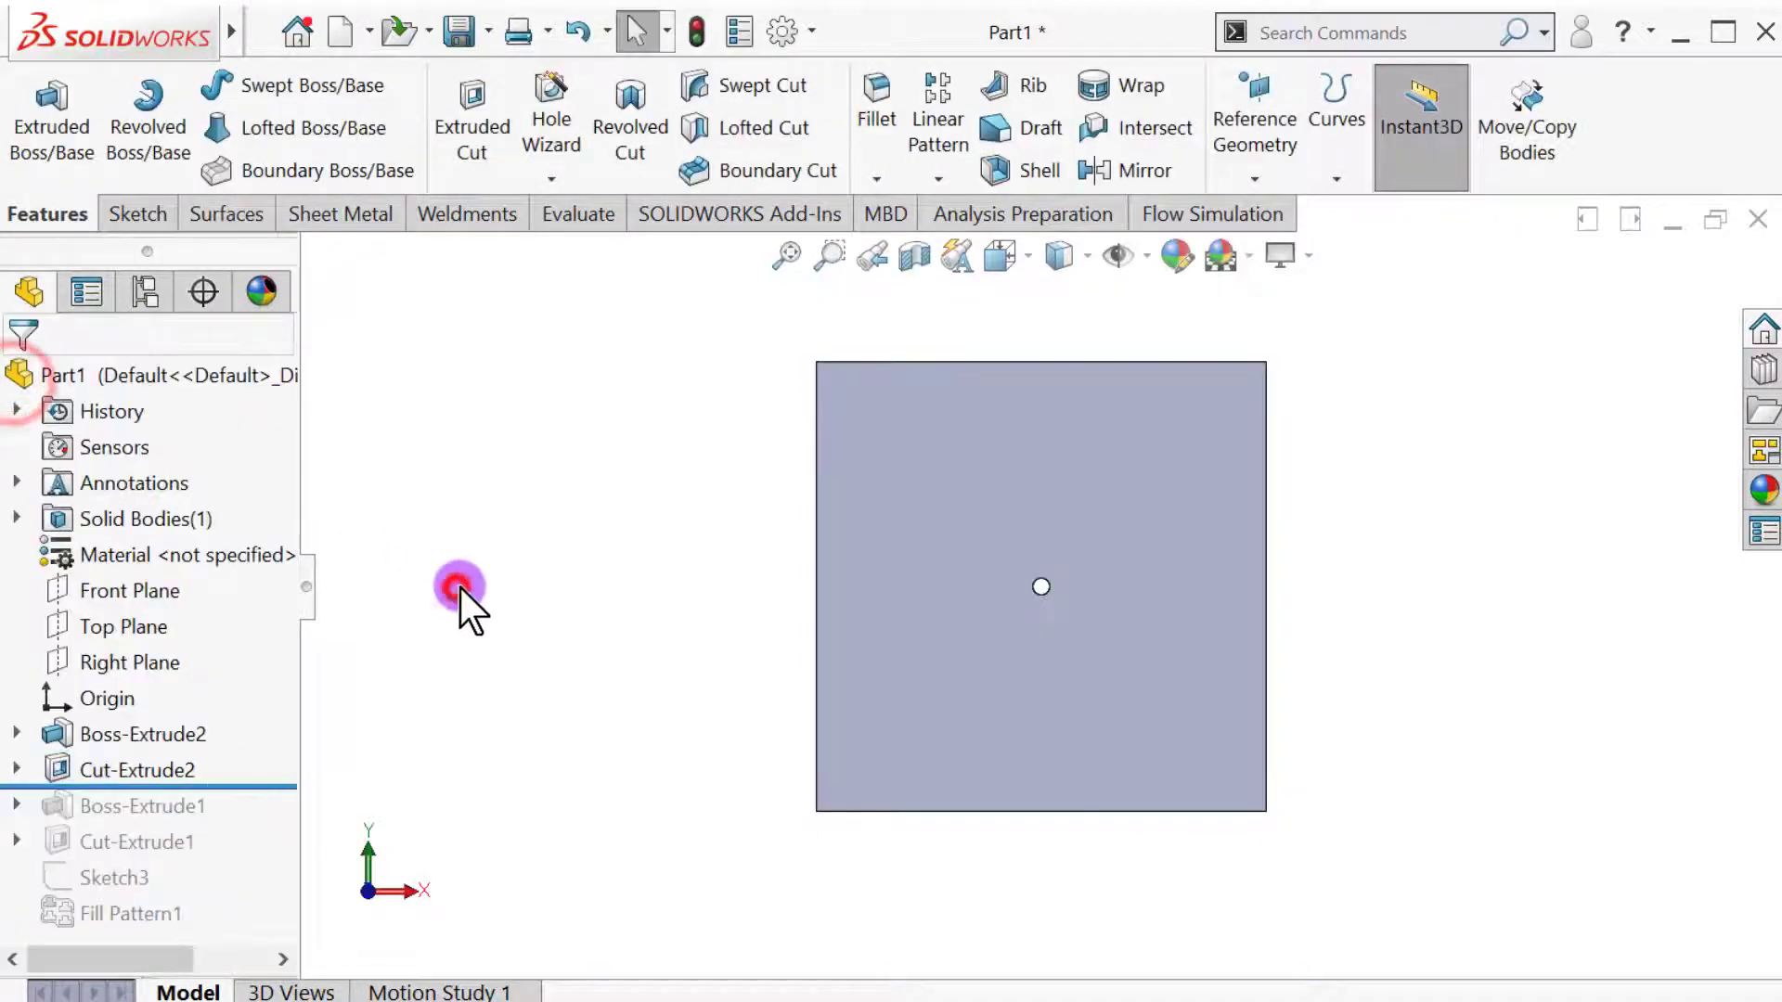
Open a sketch on the plate's front face and draw an upright center rectangle about 45 by 64 mm at the origin
{"action": "left_click", "coordinate": [936, 518]}
{"action": "left_click", "coordinate": [1056, 452]}
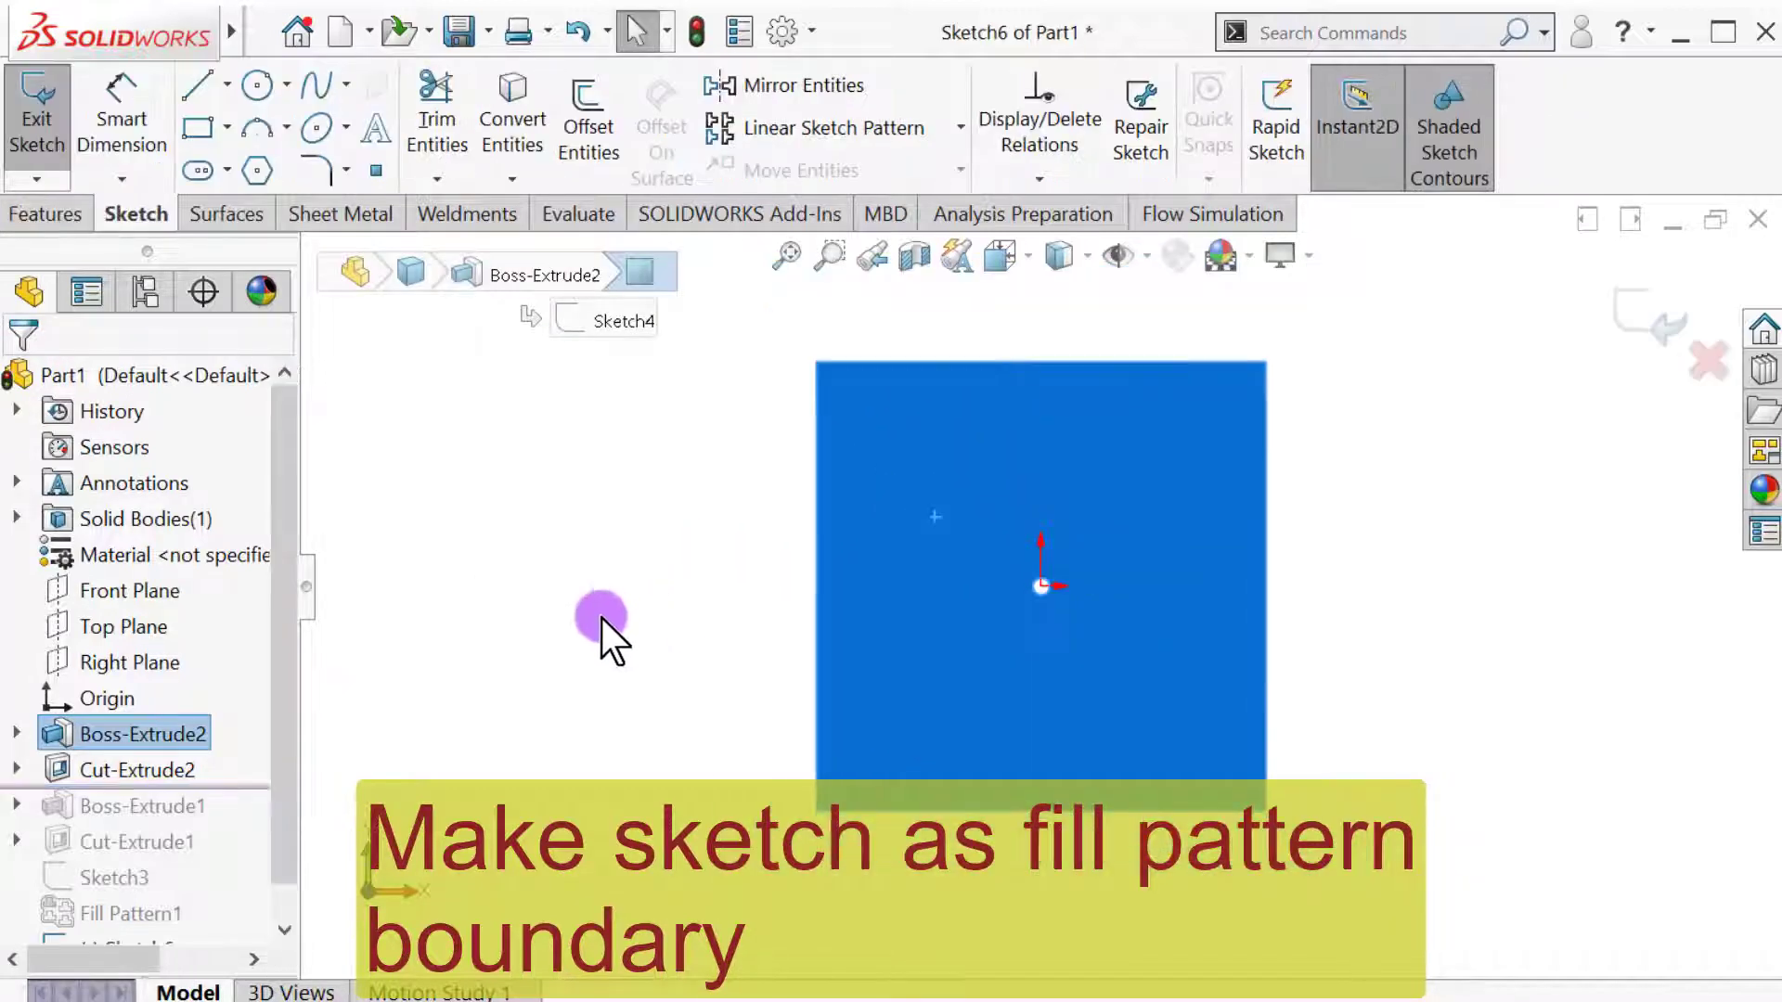
{"action": "left_click", "coordinate": [196, 128]}
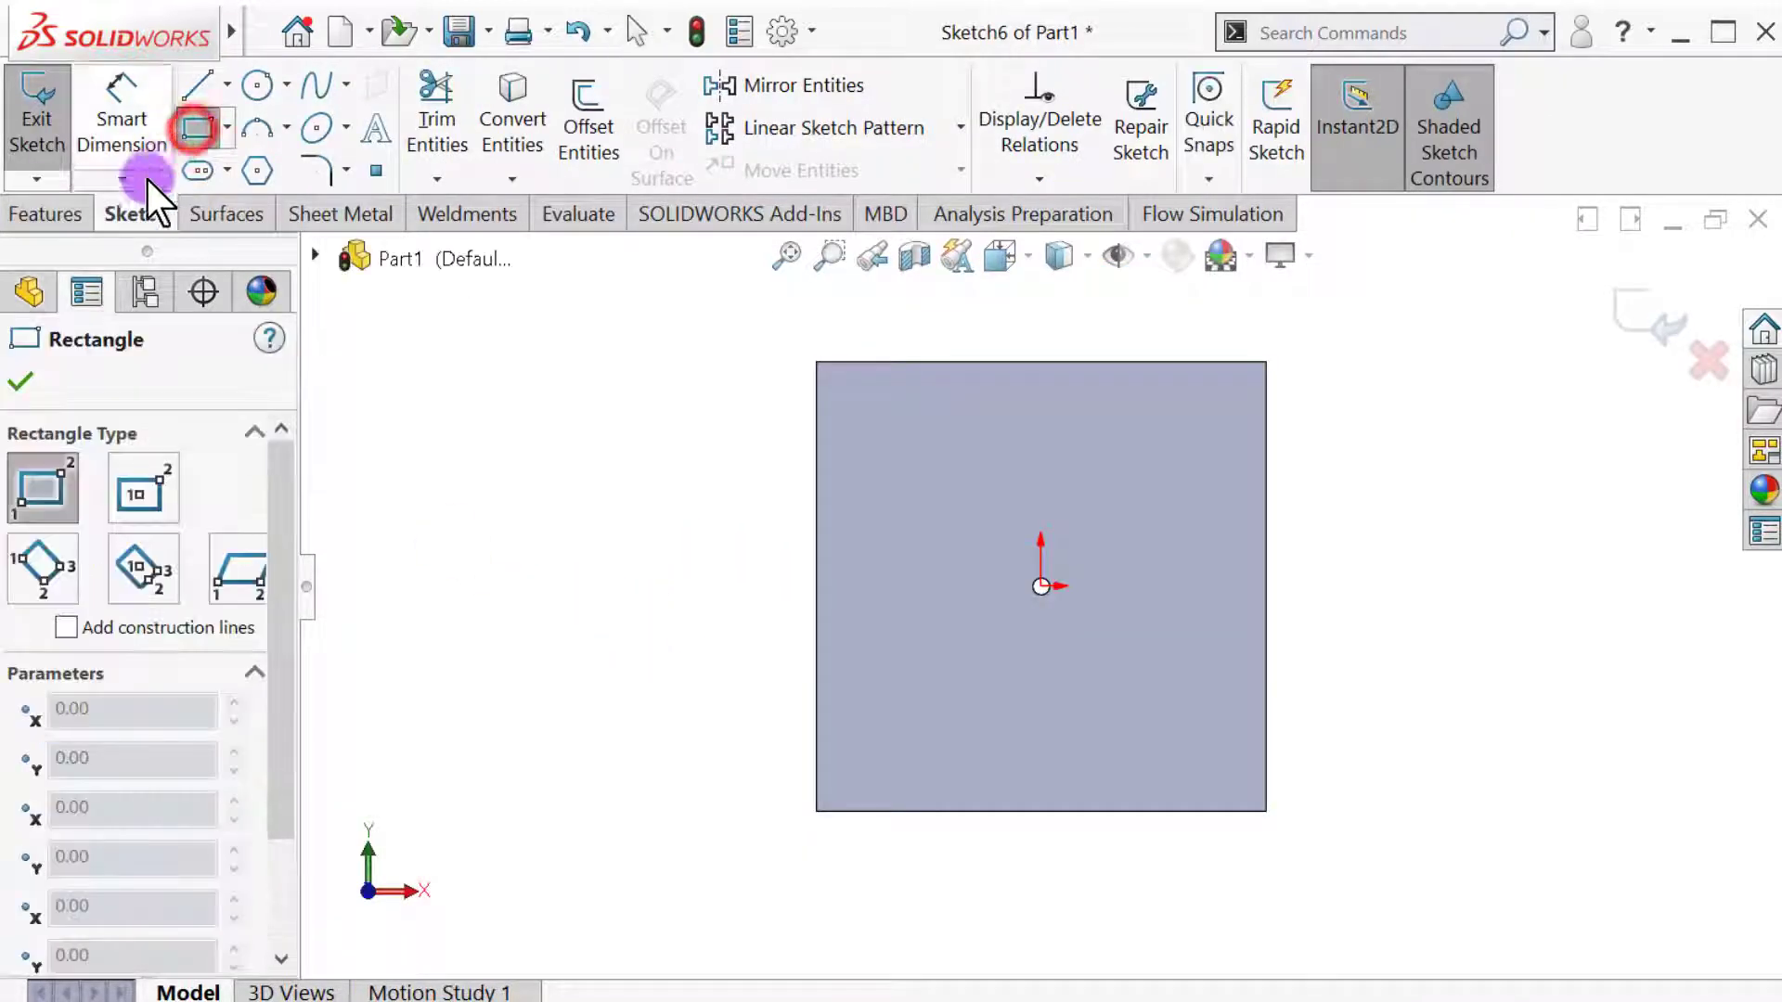
{"action": "left_click", "coordinate": [143, 489]}
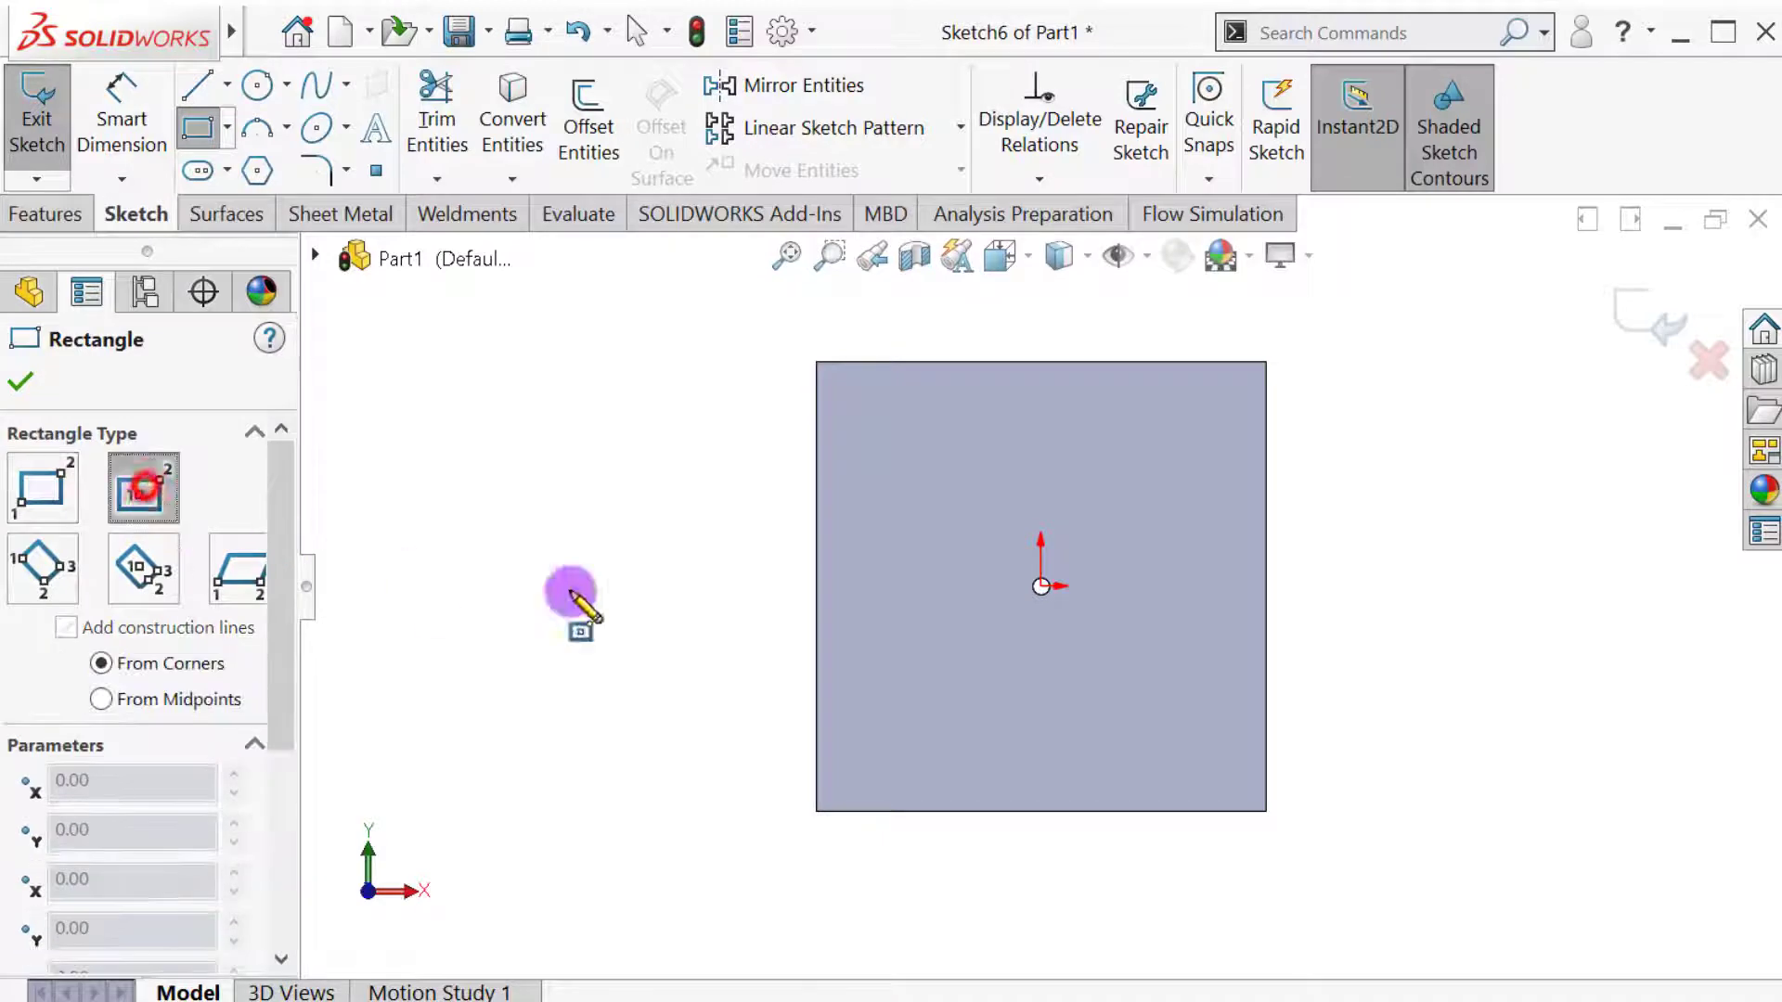
{"action": "left_click", "coordinate": [1041, 587]}
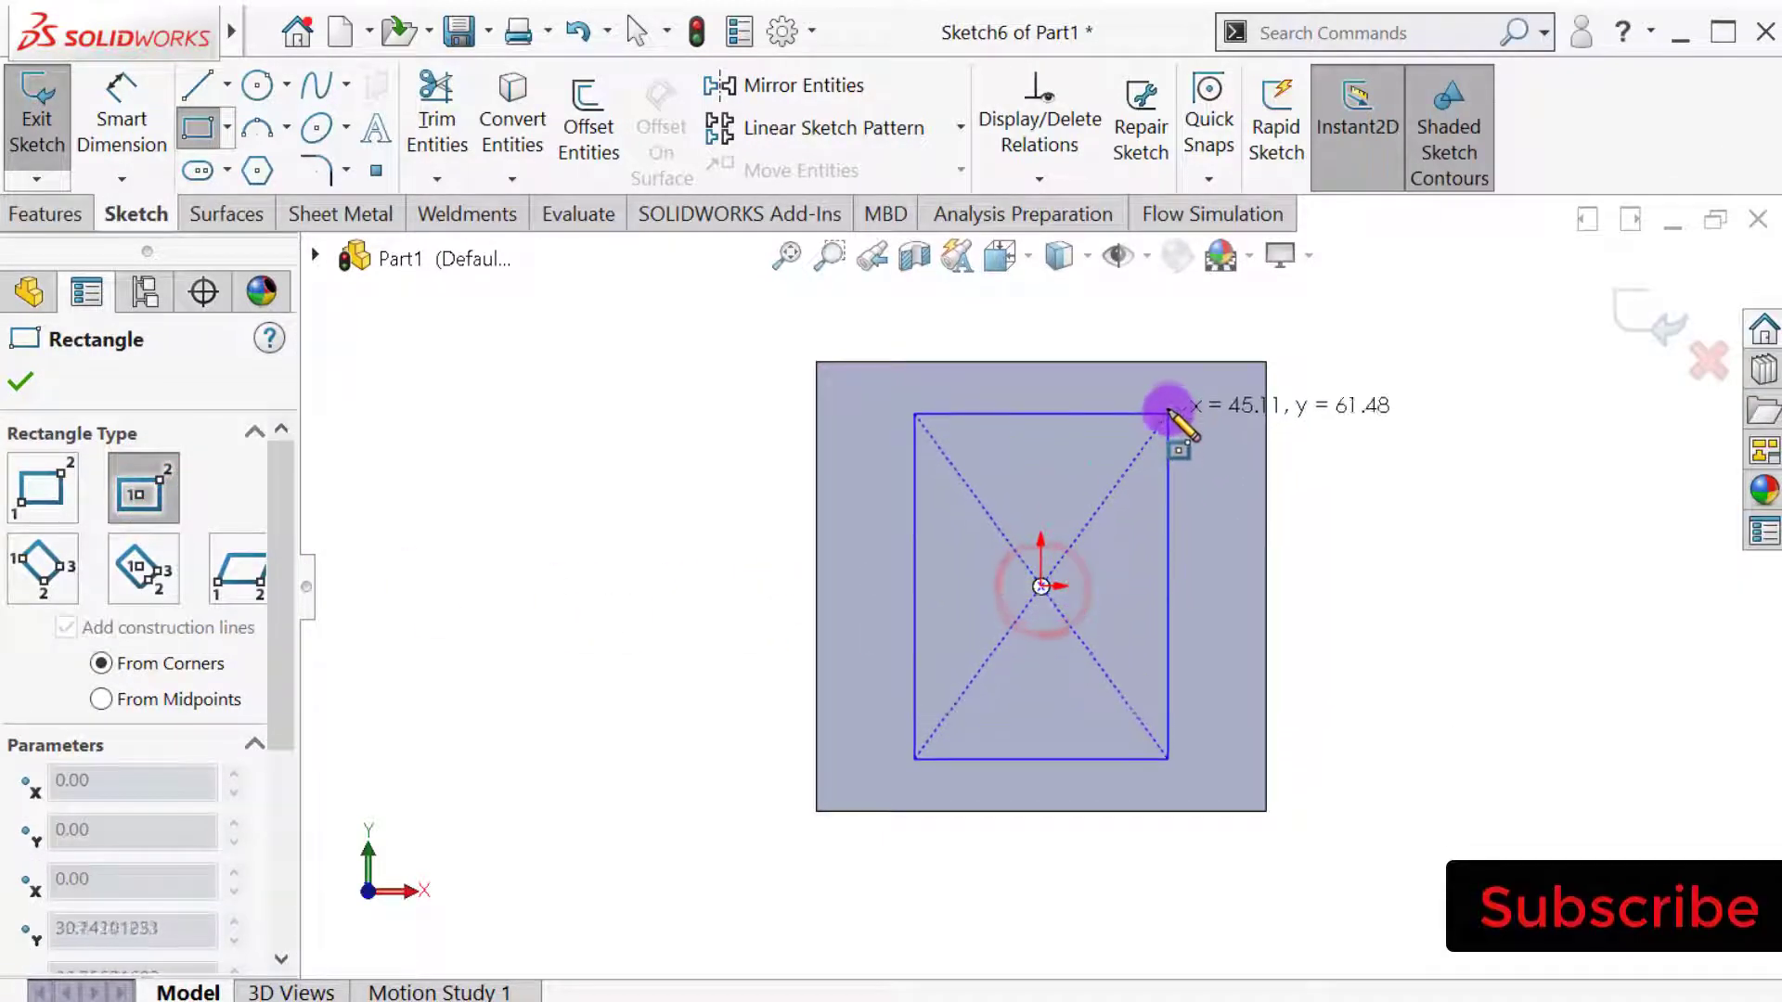
{"action": "left_click", "coordinate": [1168, 407]}
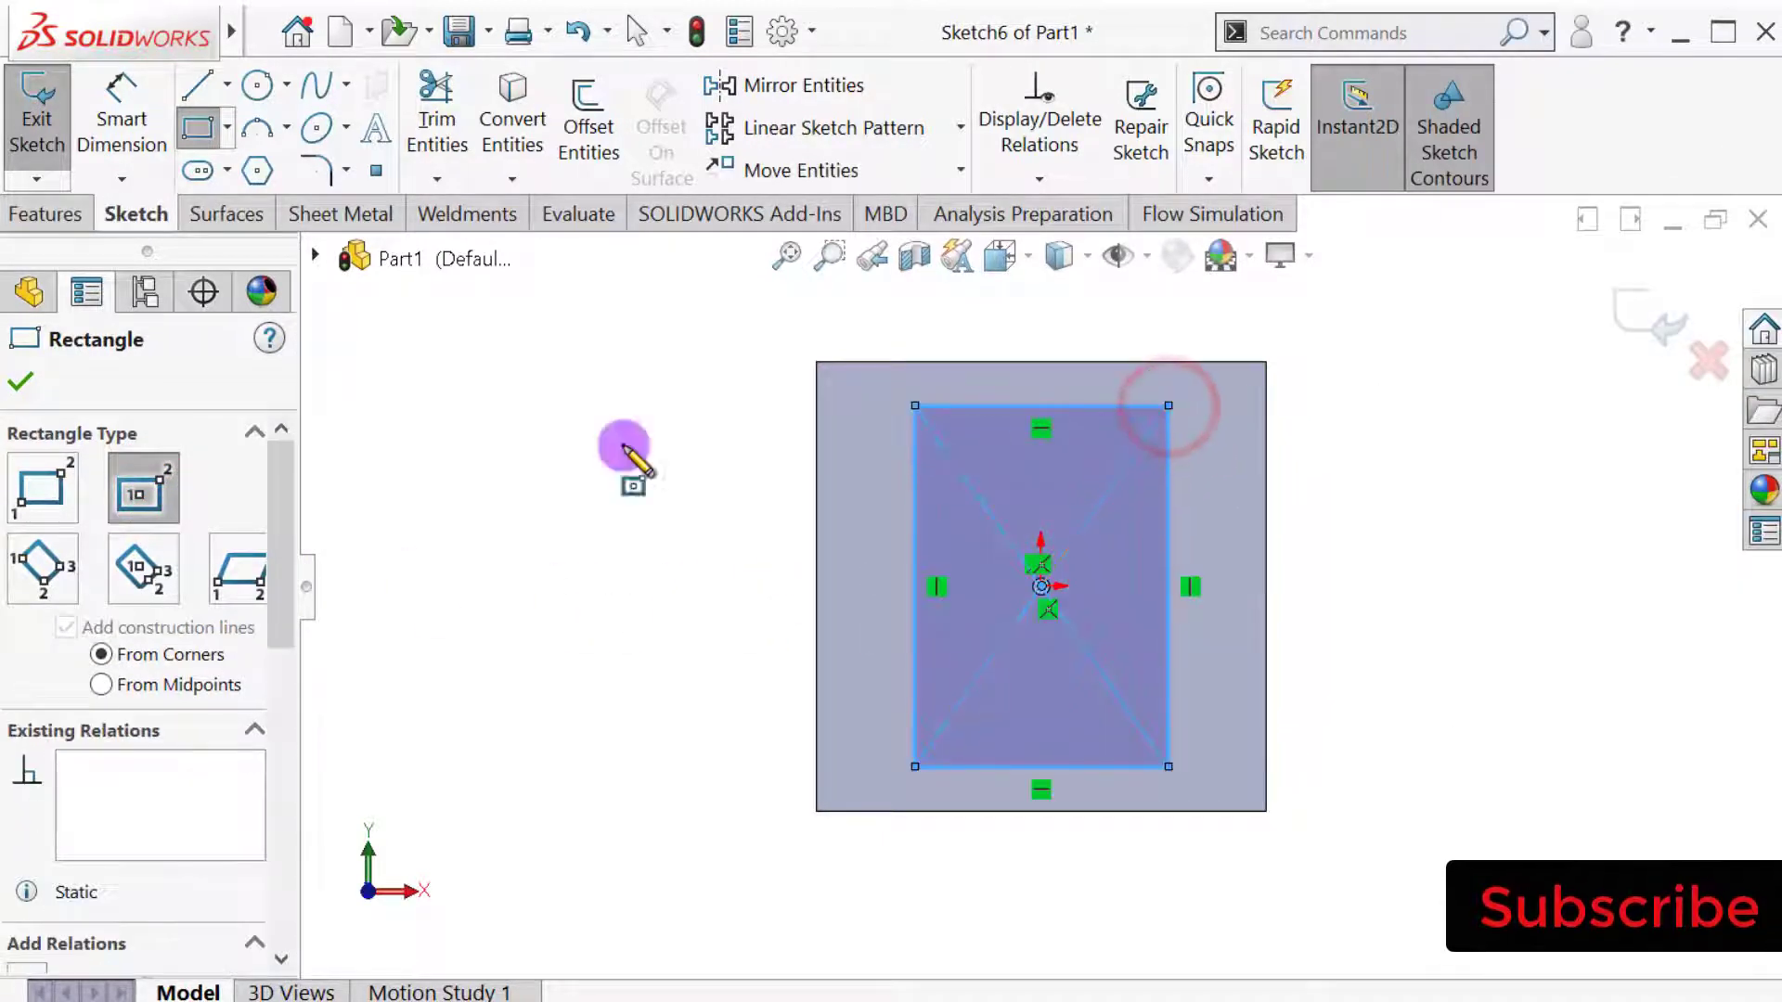
{"action": "left_click", "coordinate": [20, 382]}
Dimension the upright rectangle's left edge to 66 mm
{"action": "left_click", "coordinate": [116, 97]}
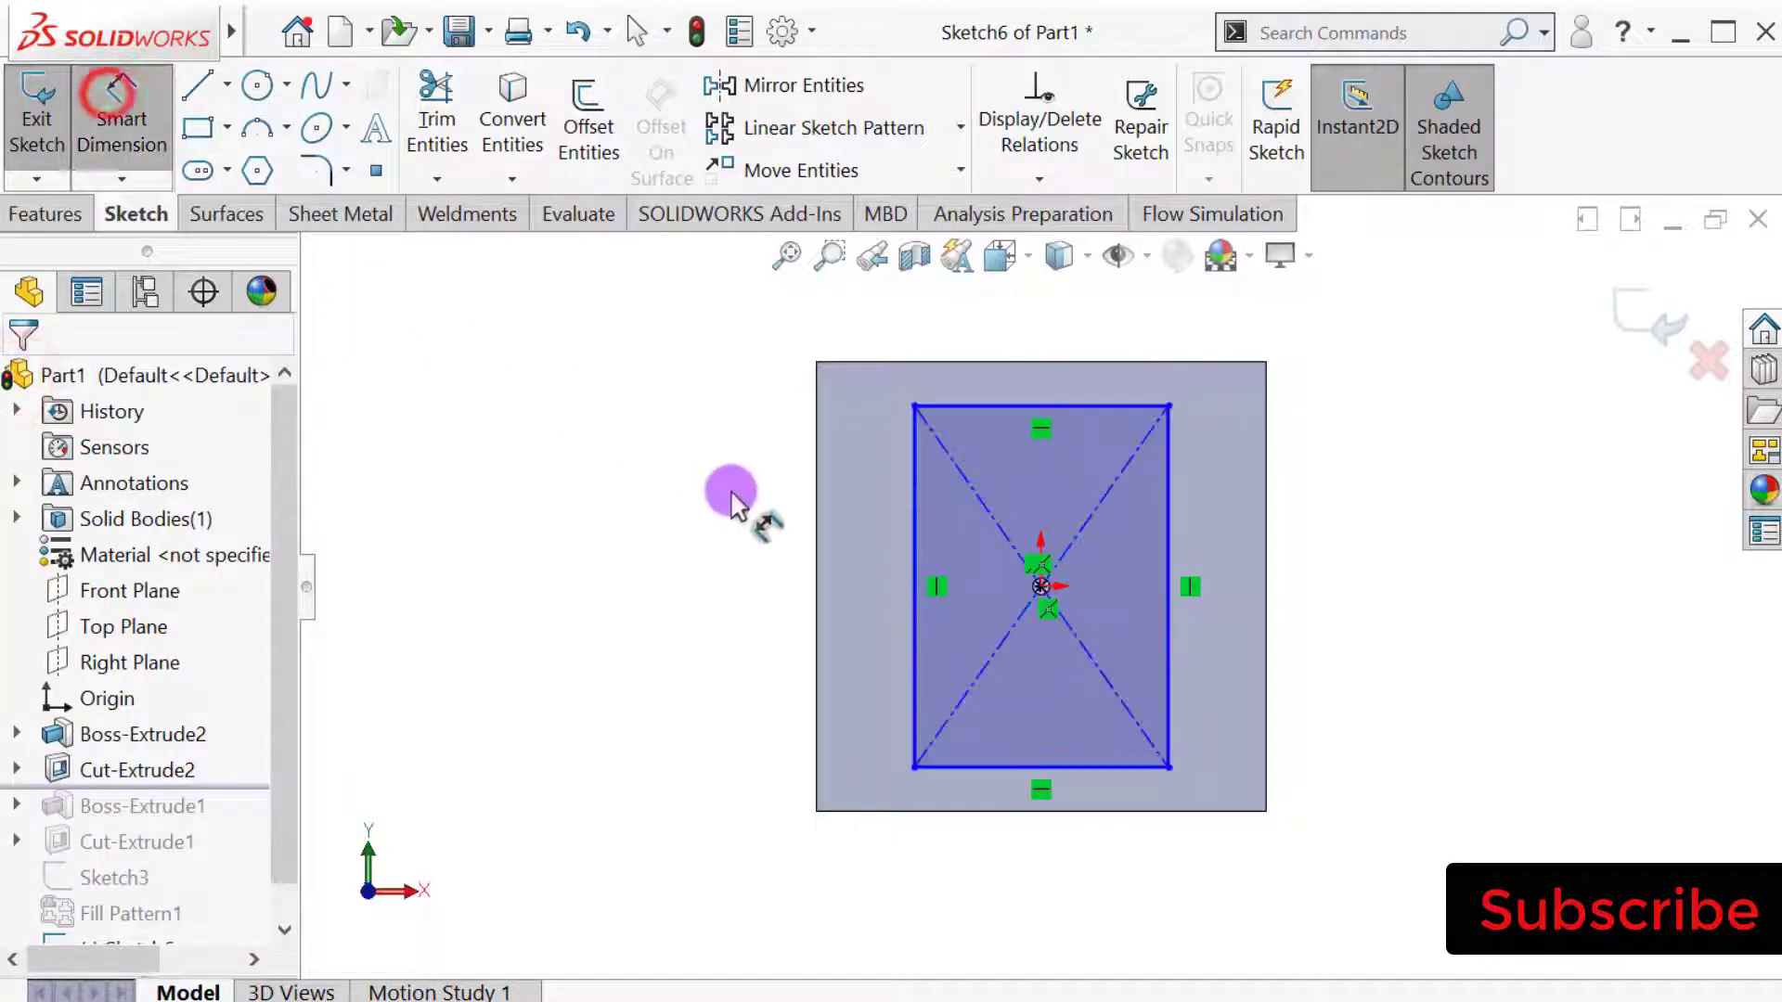
{"action": "left_click", "coordinate": [914, 561]}
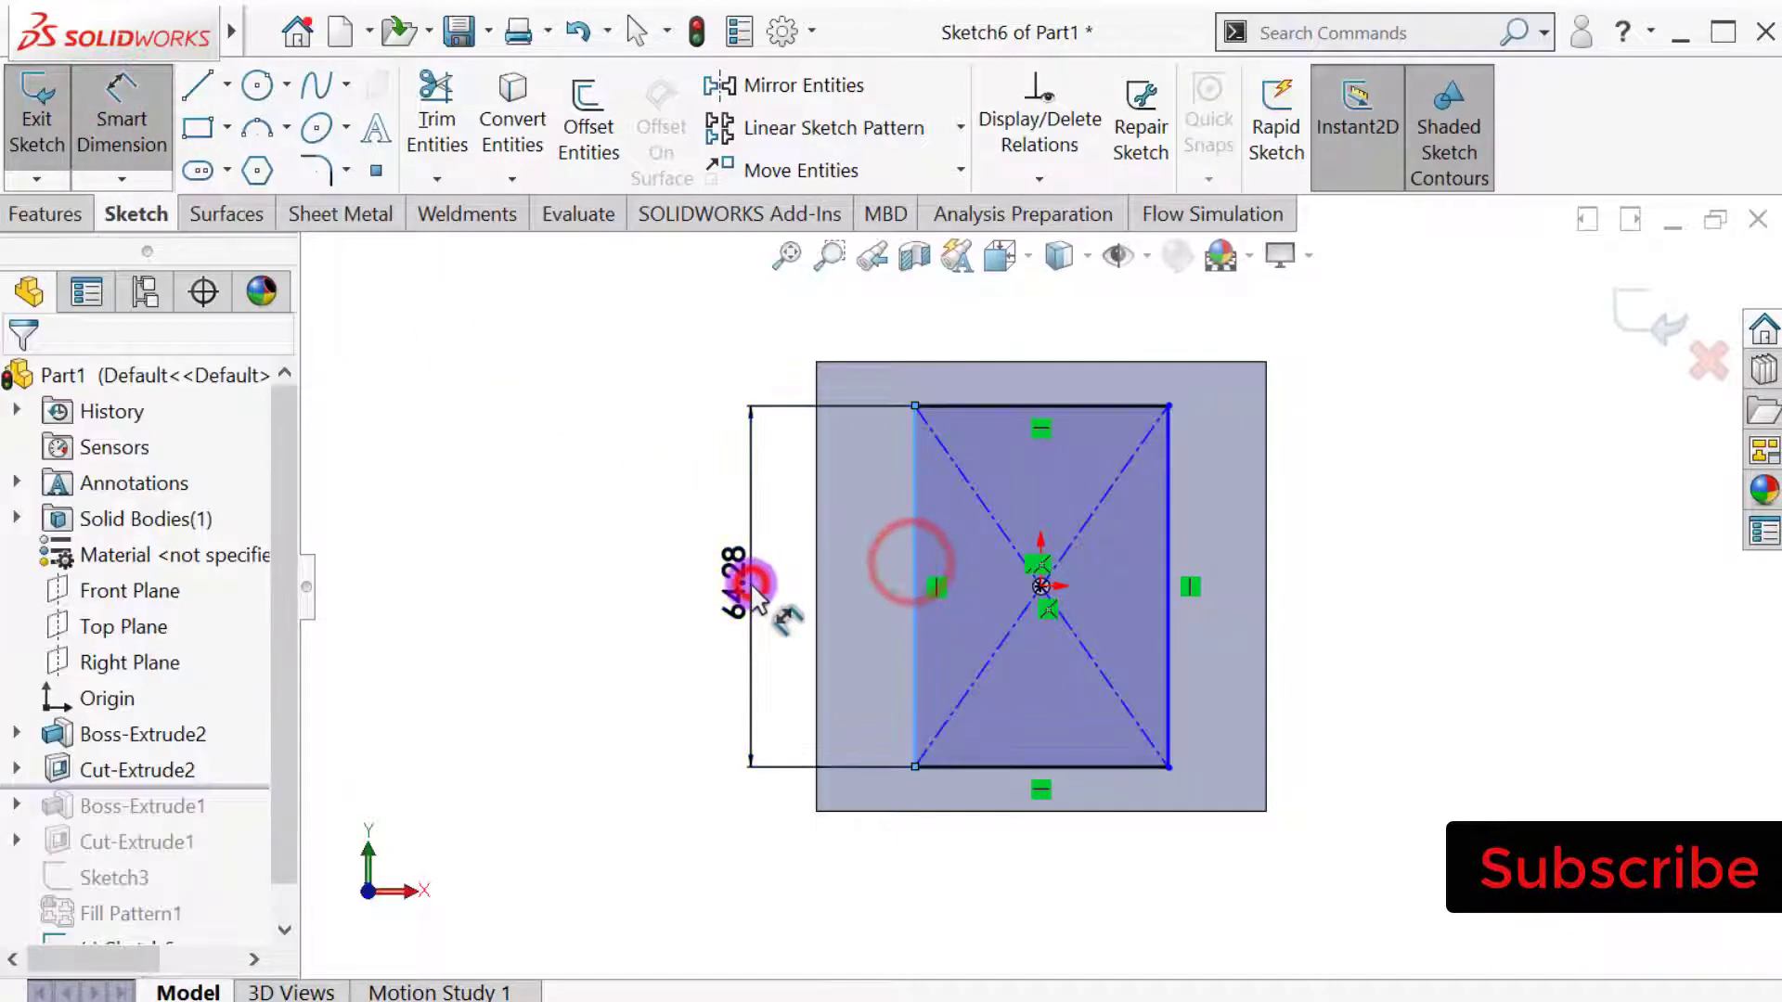
{"action": "left_click", "coordinate": [750, 582]}
{"action": "type", "text": "66"}
{"action": "key", "text": "Return"}
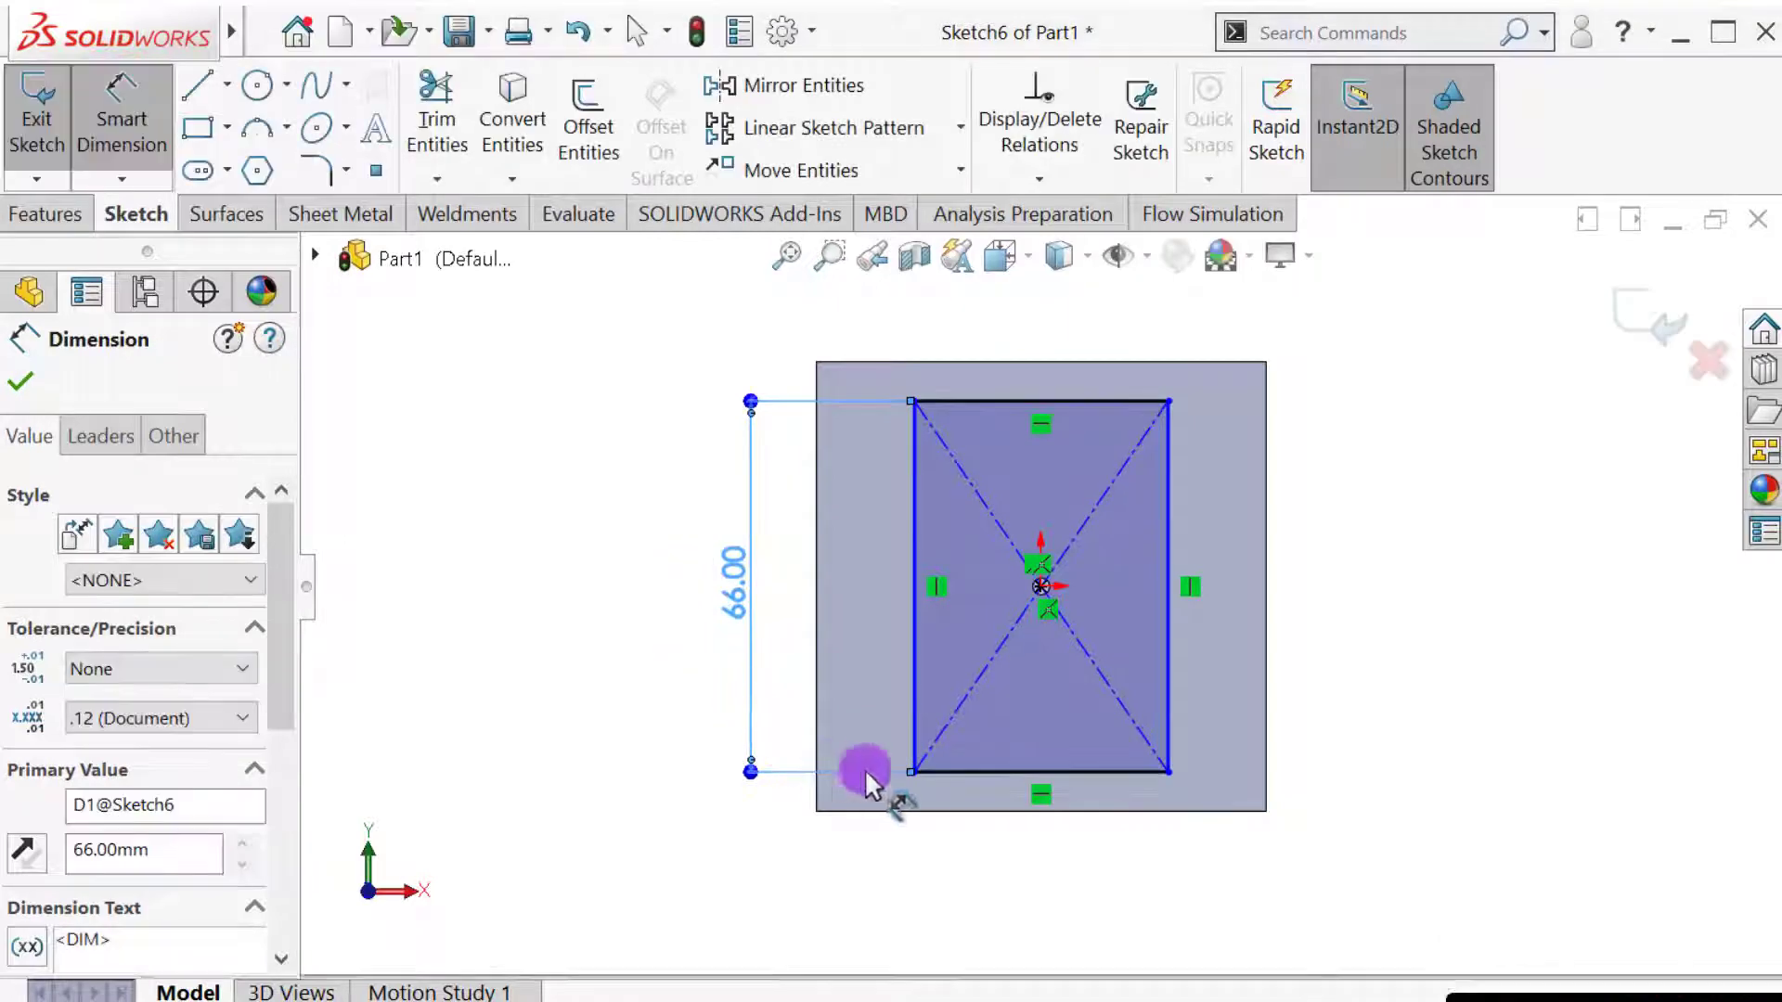
Dimension the upright rectangle's bottom edge to 40 mm
{"action": "left_click", "coordinate": [967, 772]}
{"action": "left_click", "coordinate": [1002, 867]}
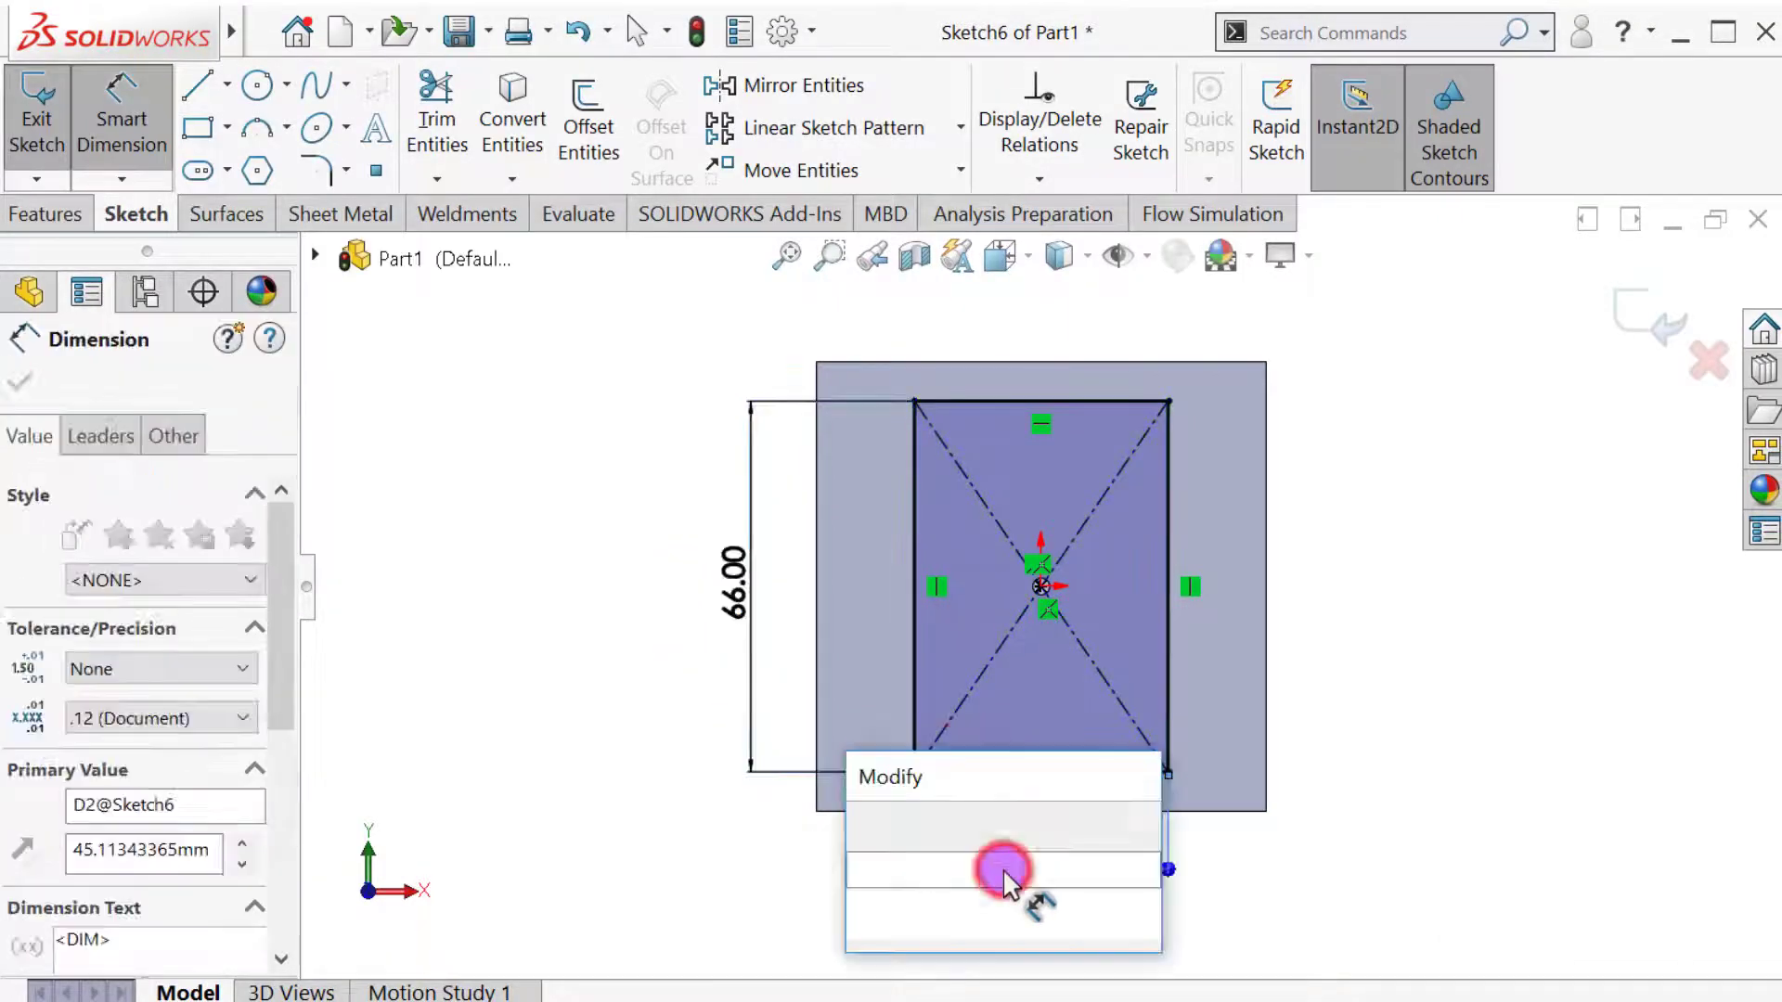
{"action": "type", "text": "40"}
{"action": "key", "text": "Return"}
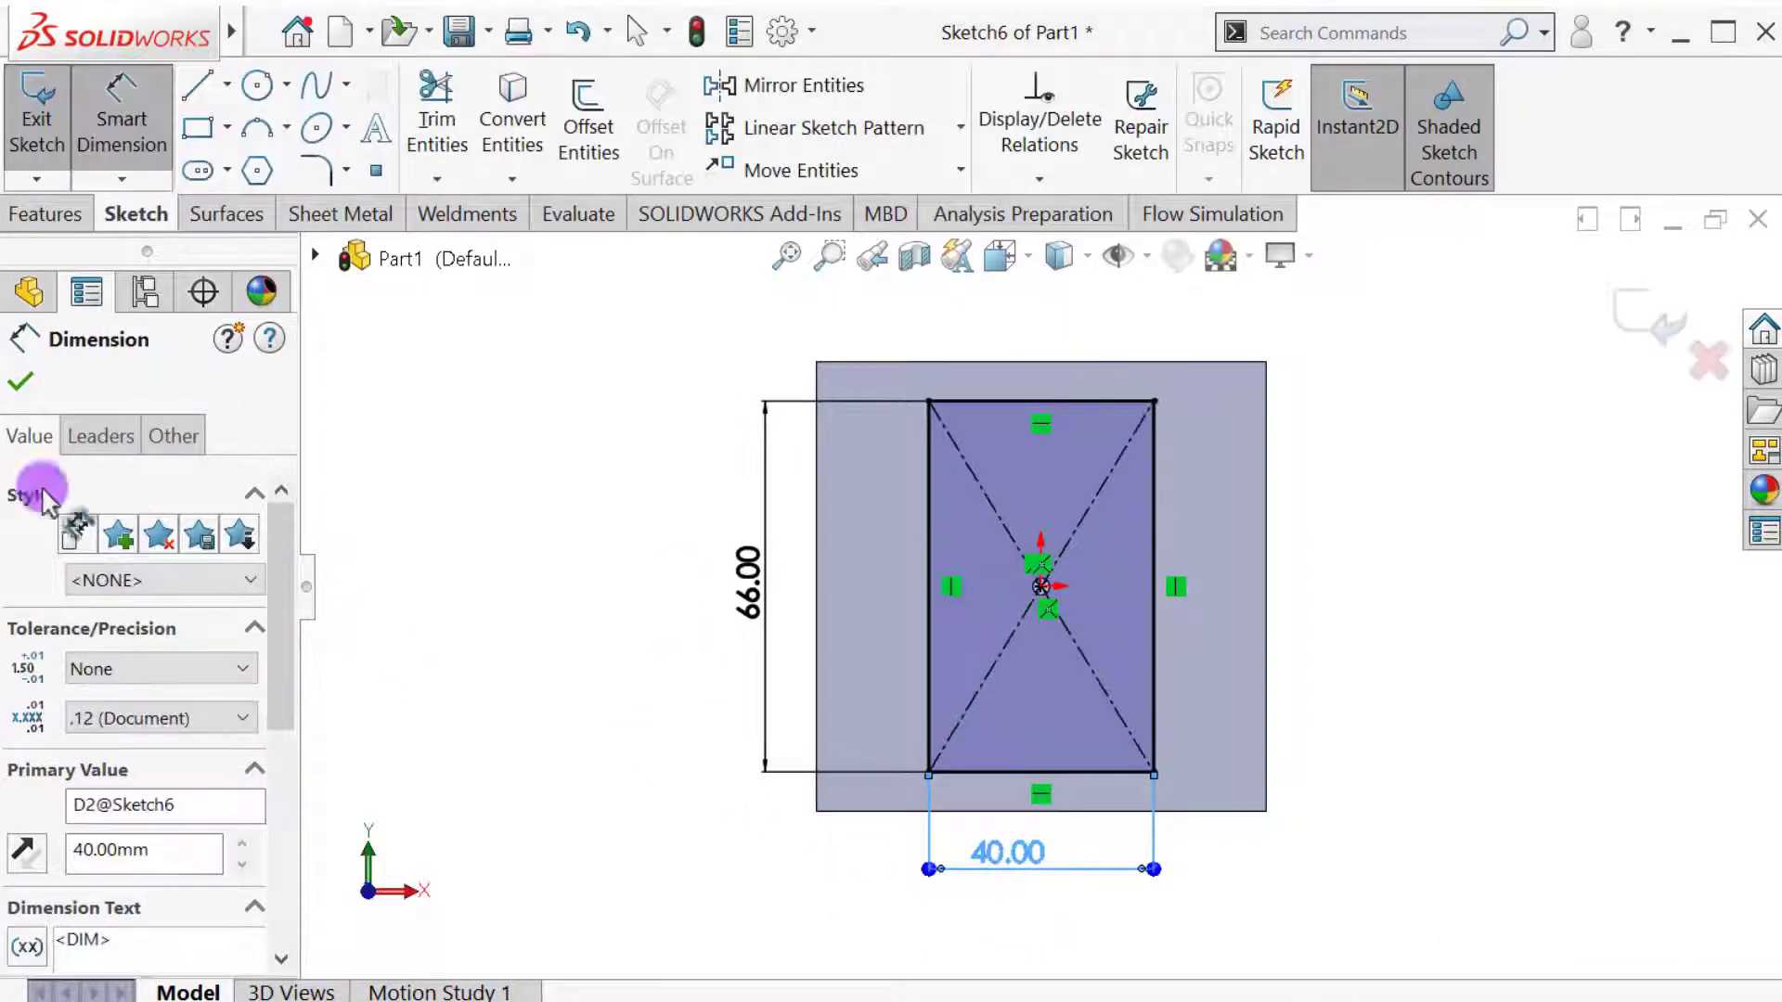
{"action": "left_click", "coordinate": [21, 383]}
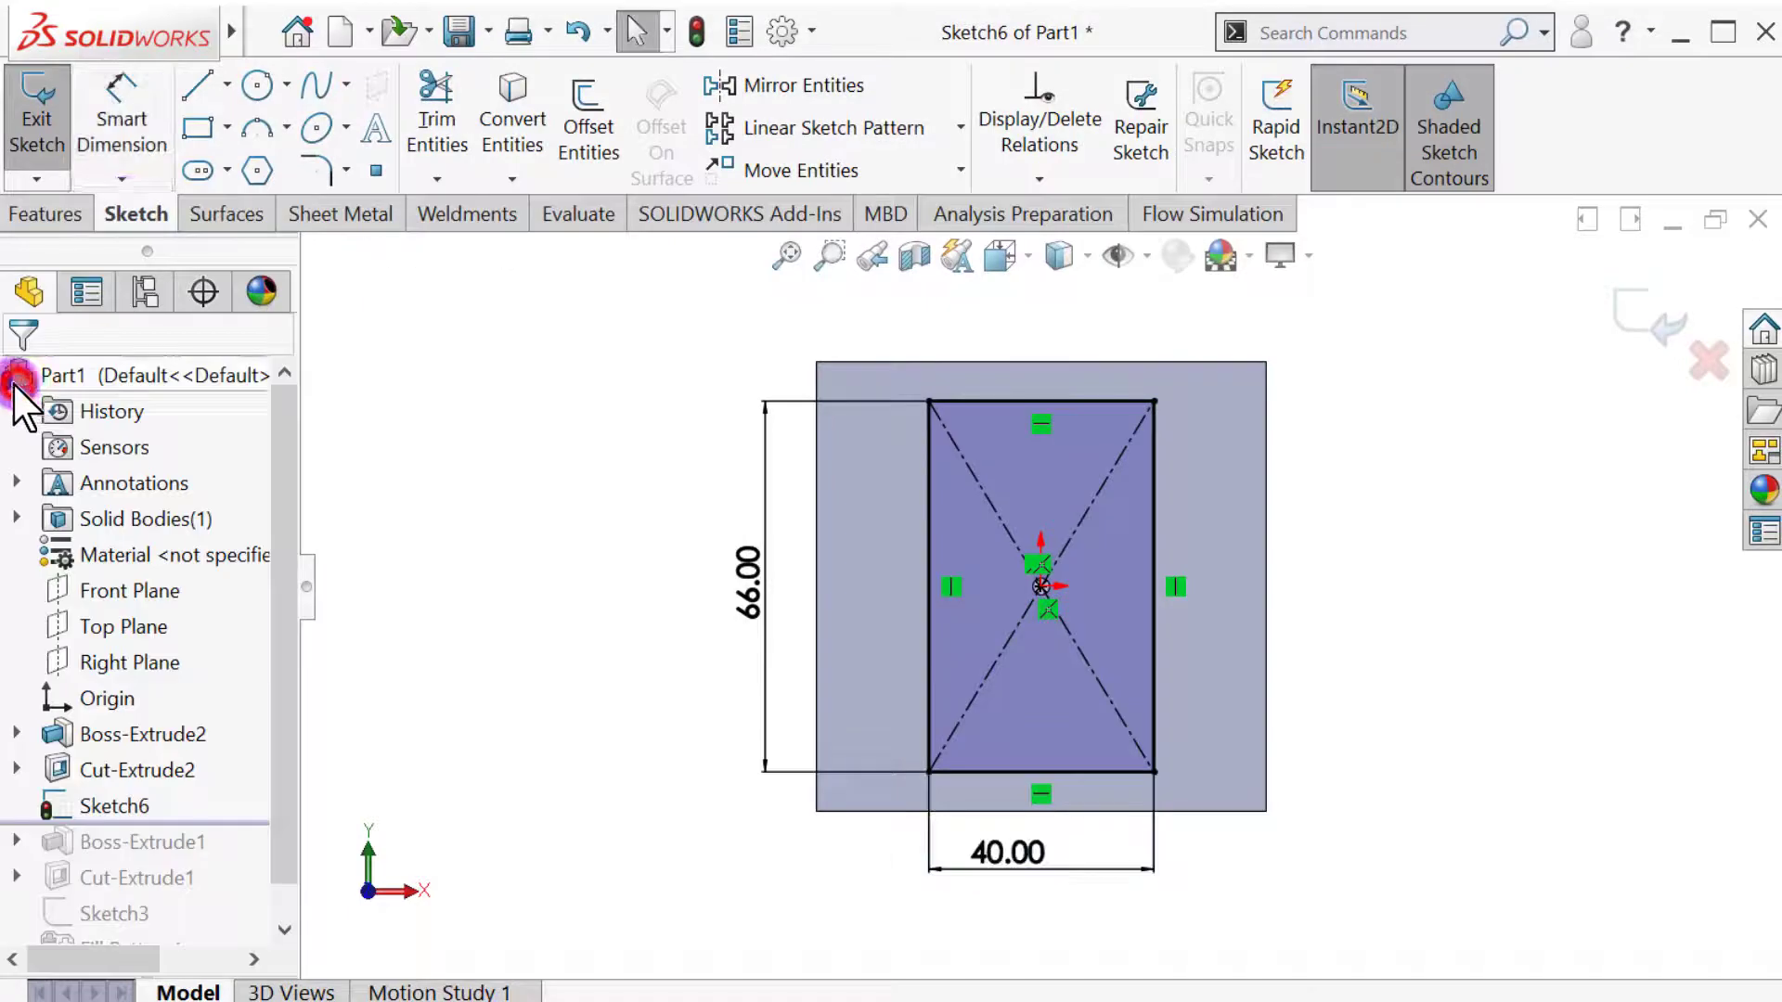
Sketch a second center rectangle at the origin, wider than tall, crossing the upright one and extending past both its sides
{"action": "left_click", "coordinate": [198, 127]}
{"action": "left_click", "coordinate": [140, 492]}
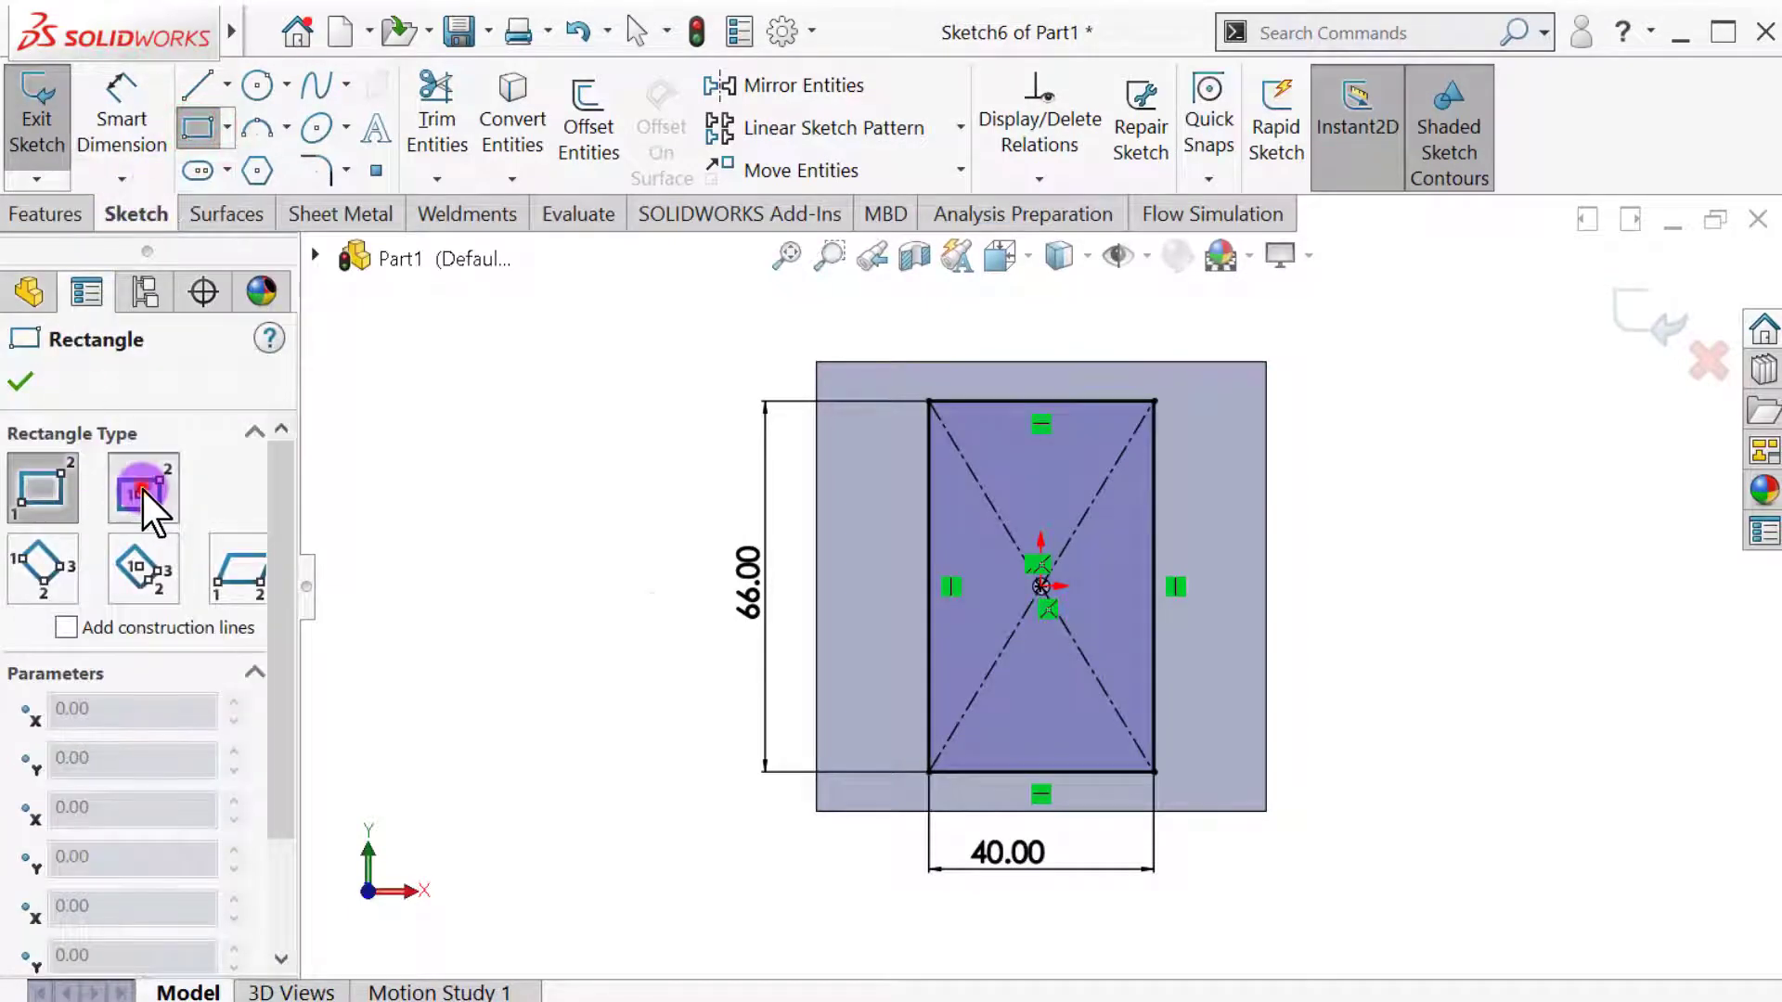
{"action": "left_click", "coordinate": [1042, 587]}
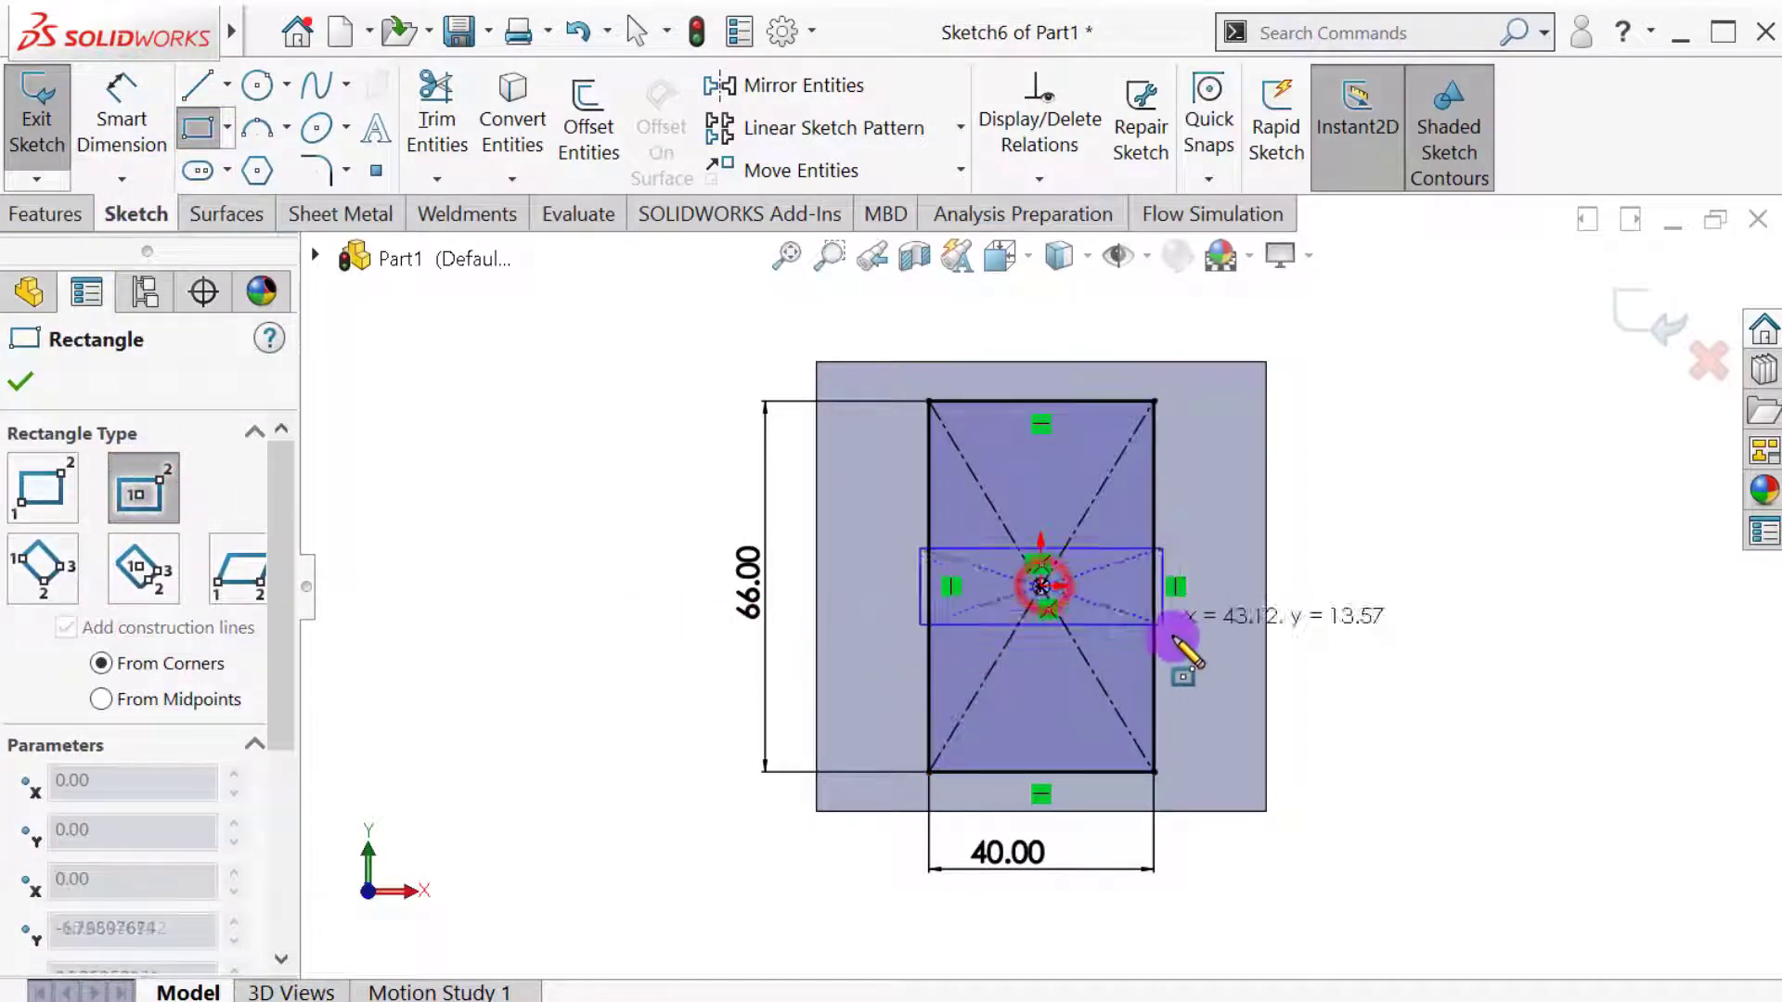
{"action": "left_click", "coordinate": [1233, 714]}
{"action": "left_click", "coordinate": [21, 383]}
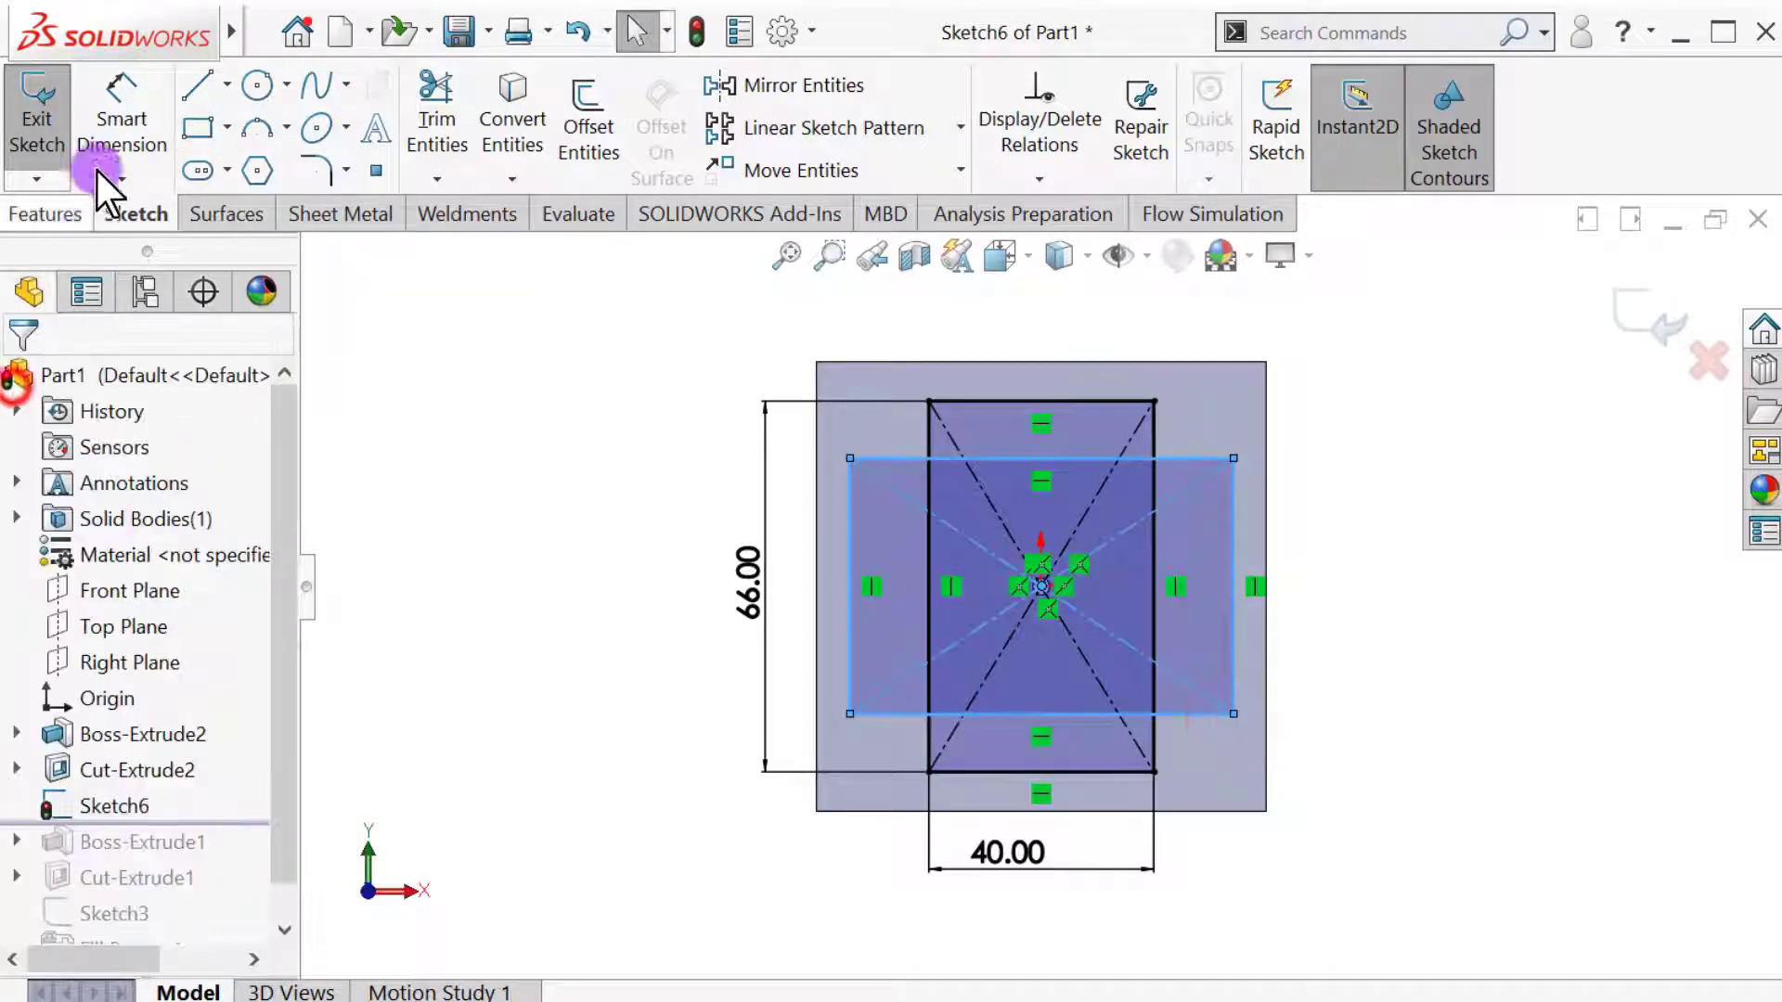
Dimension the wide rectangle's bottom edge to 66 mm
{"action": "left_click", "coordinate": [120, 112]}
{"action": "left_click", "coordinate": [883, 711]}
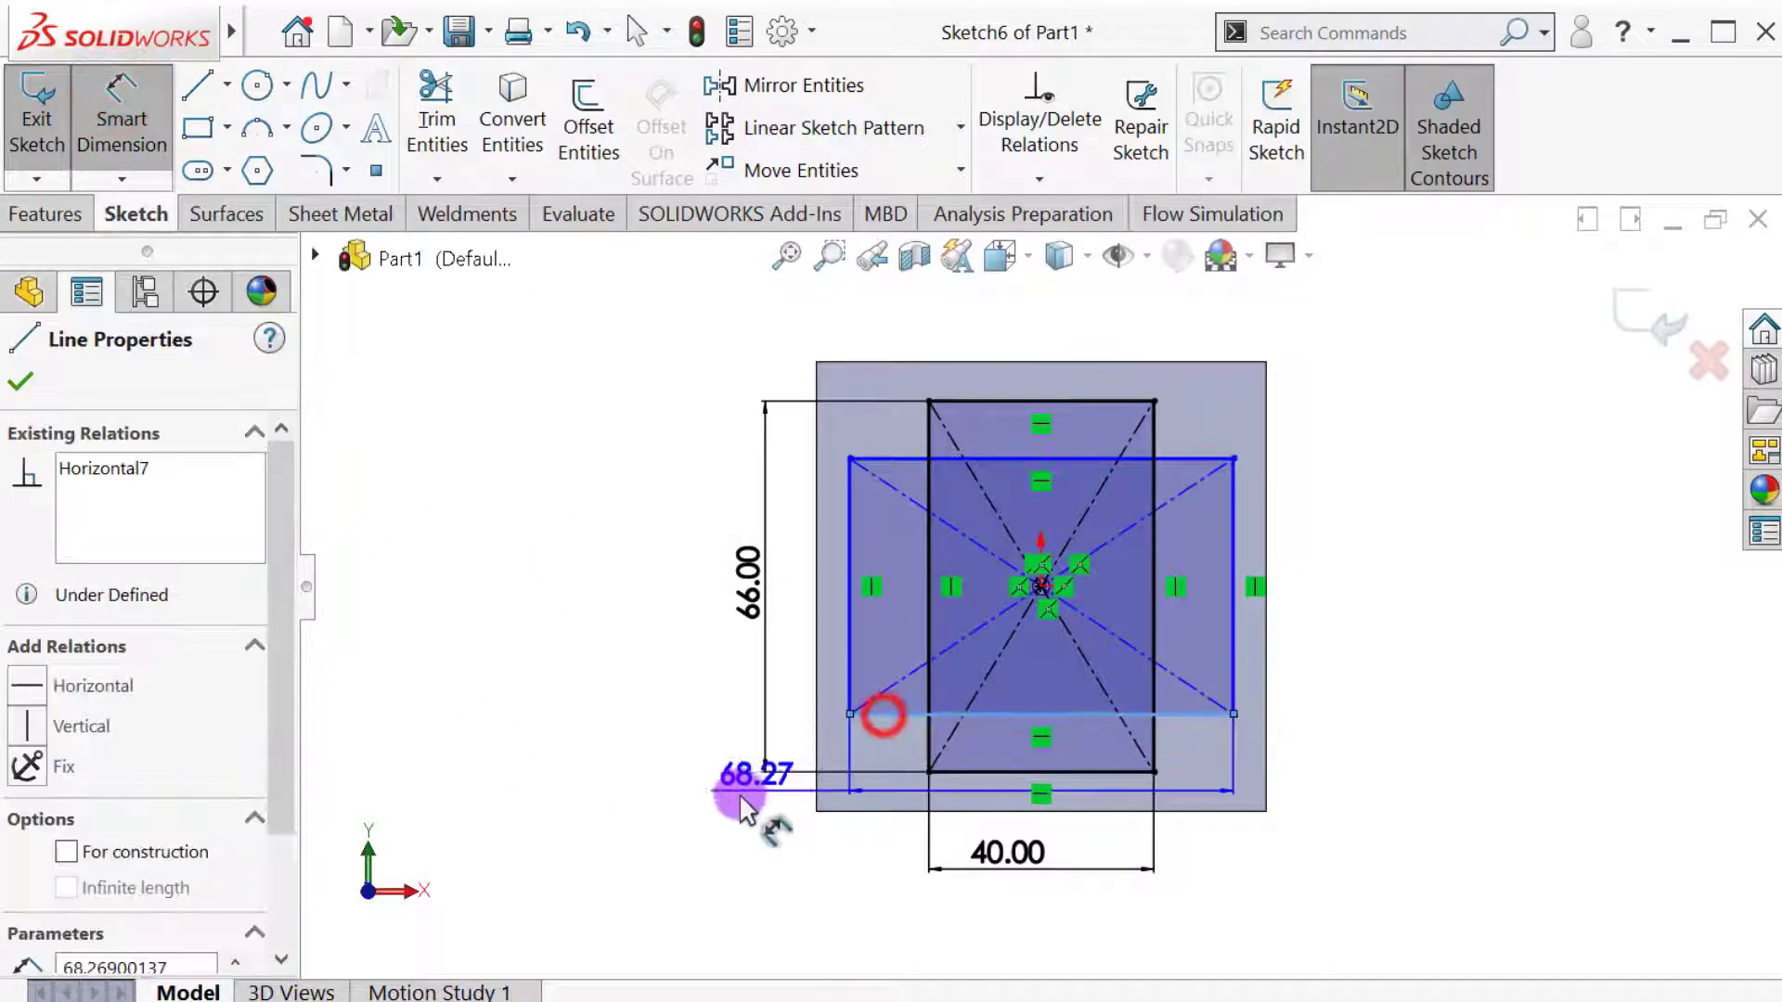
{"action": "left_click", "coordinate": [692, 770]}
{"action": "type", "text": "66"}
{"action": "key", "text": "Return"}
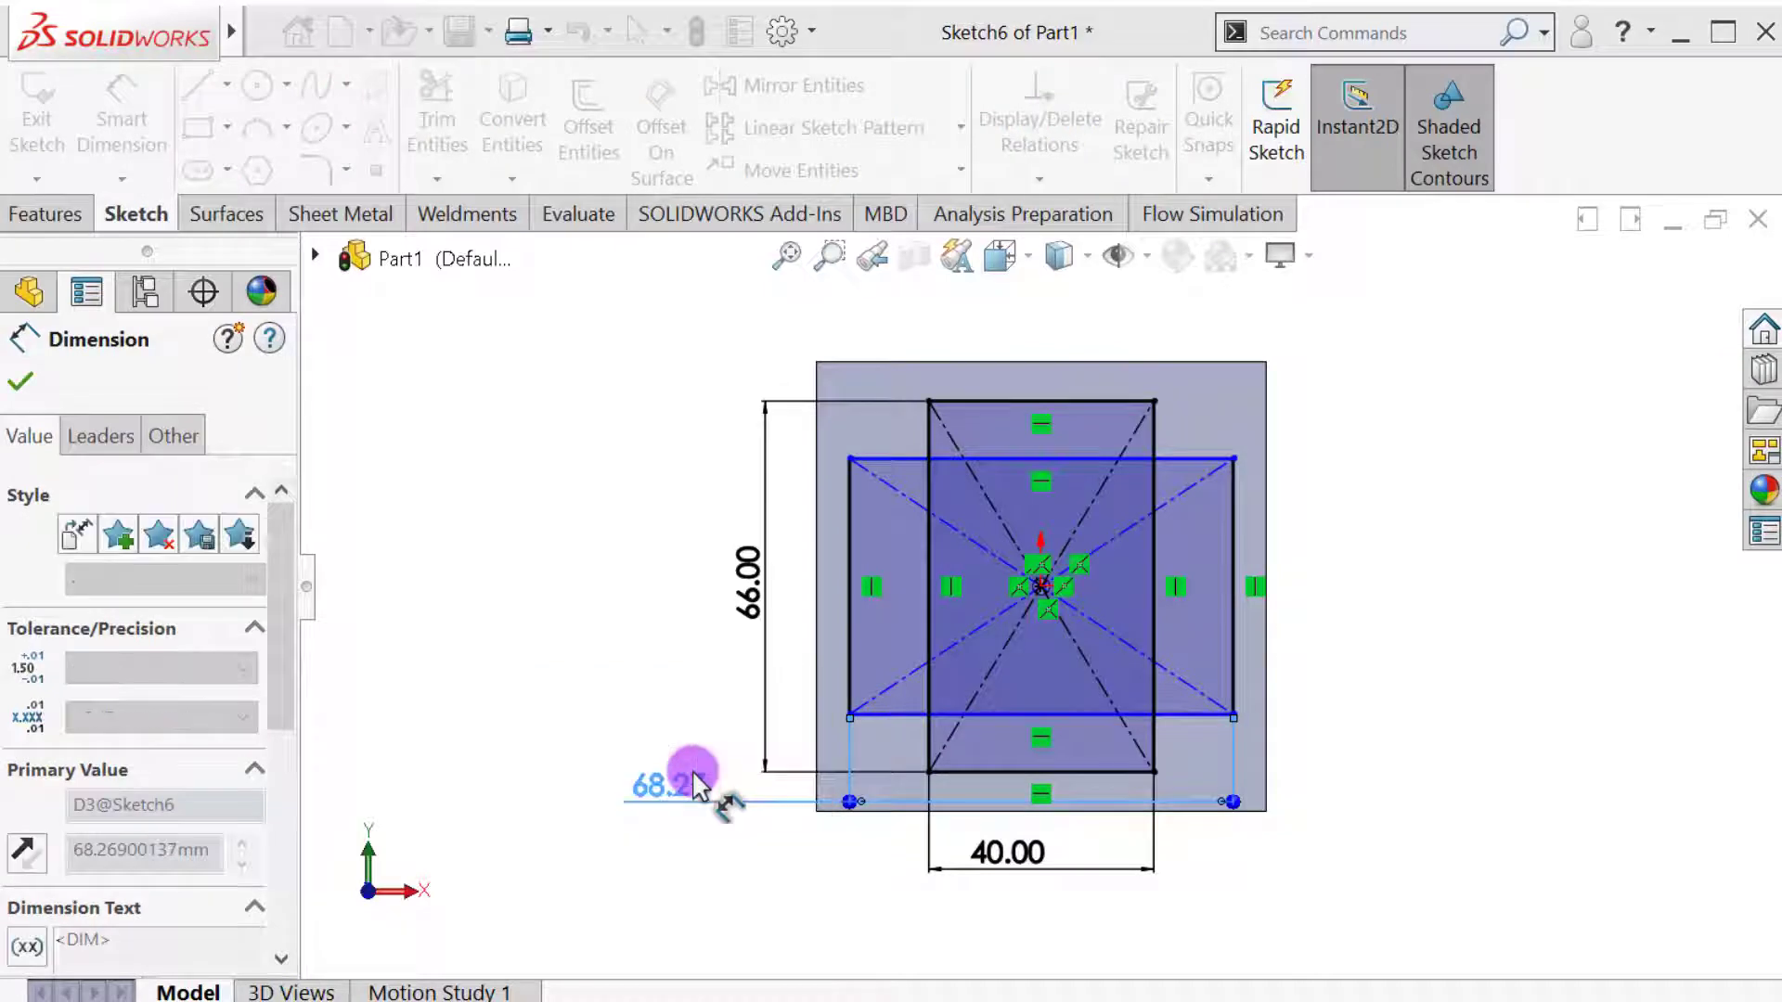
Dimension the wide rectangle's right edge to 40 mm and end dimensioning
{"action": "left_click", "coordinate": [1230, 629]}
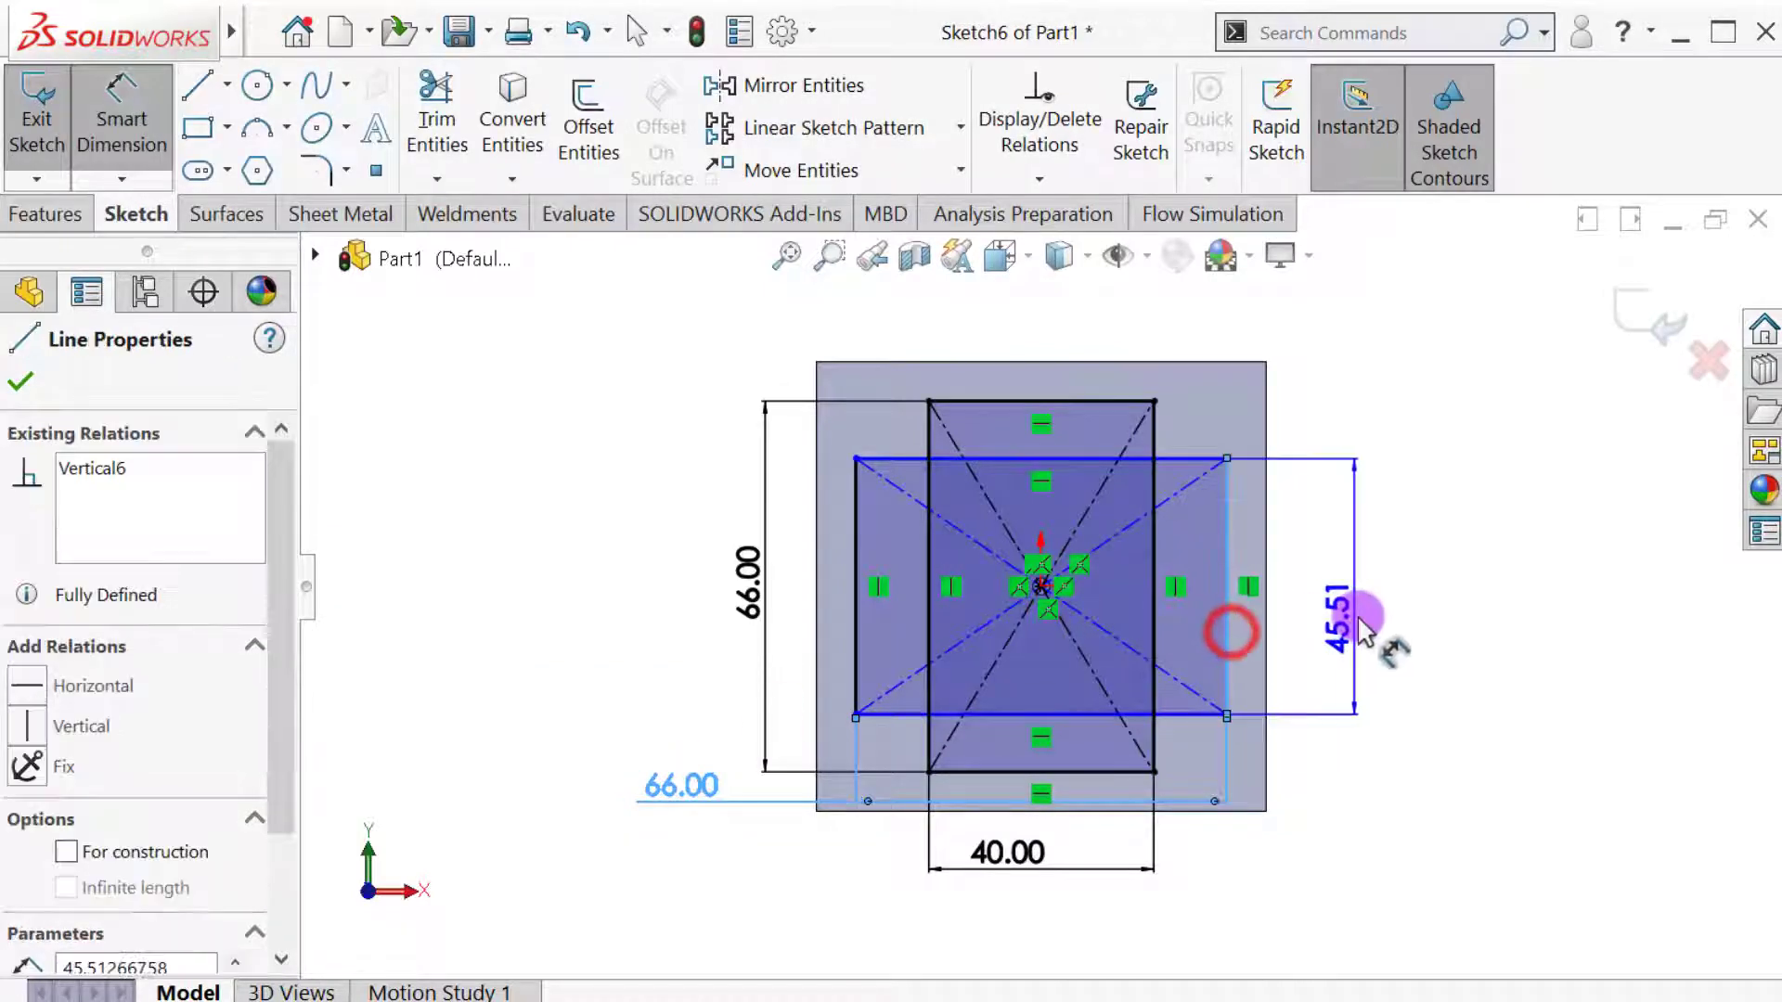
{"action": "left_click", "coordinate": [1357, 615]}
{"action": "type", "text": "40"}
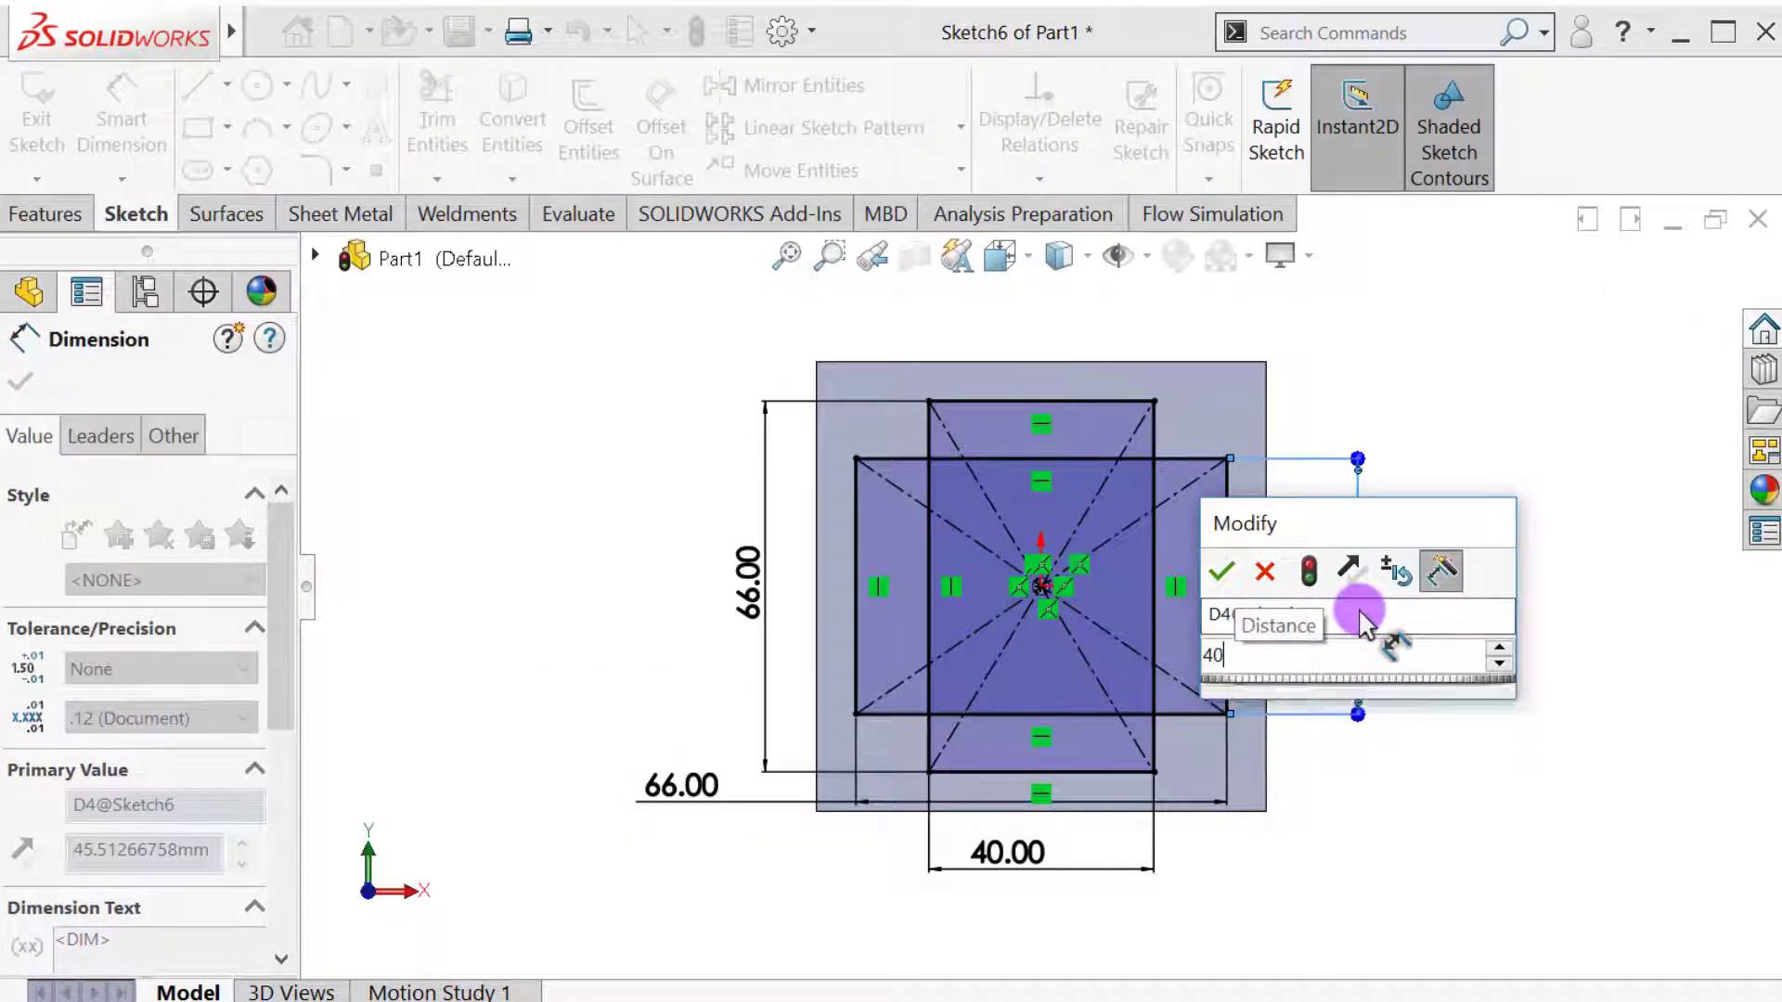
{"action": "key", "text": "Return"}
{"action": "left_click", "coordinate": [18, 378]}
{"action": "left_click", "coordinate": [499, 603]}
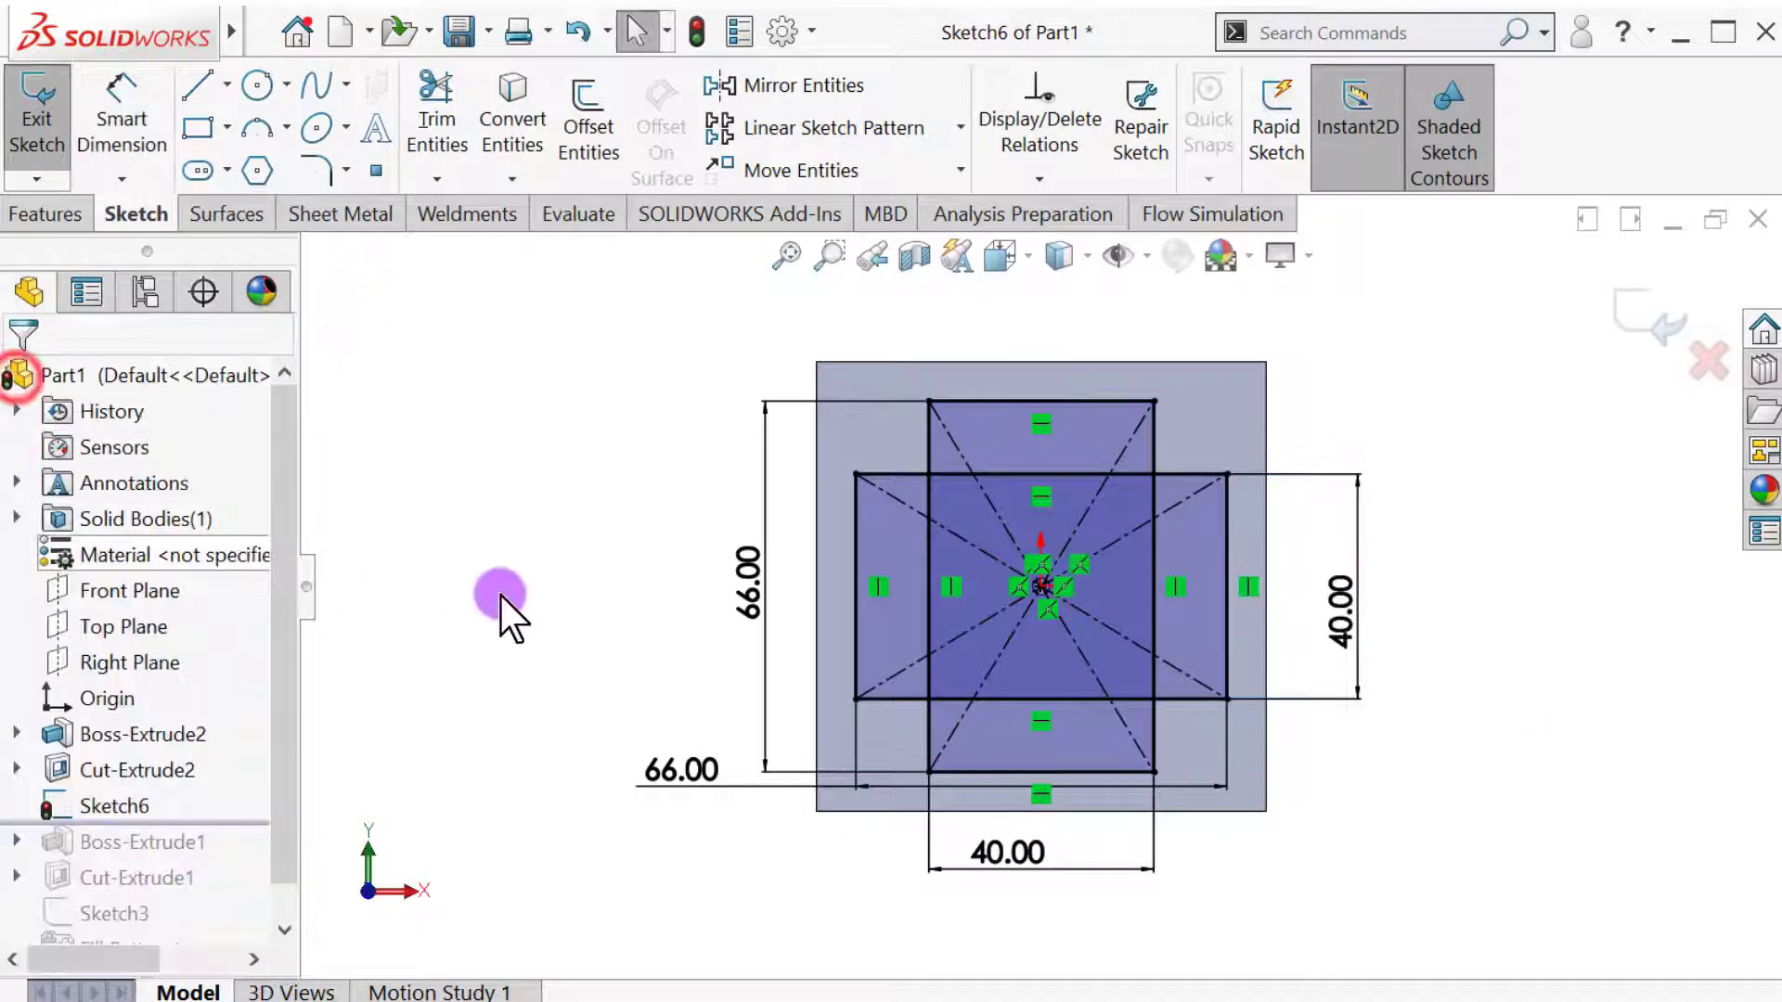
Power trim the overlapping inner line segments of the two rectangles in the upper part of the cross
{"action": "scroll", "coordinate": [1000, 603], "scroll_direction": "down", "scroll_amount": 2}
{"action": "left_click", "coordinate": [516, 203]}
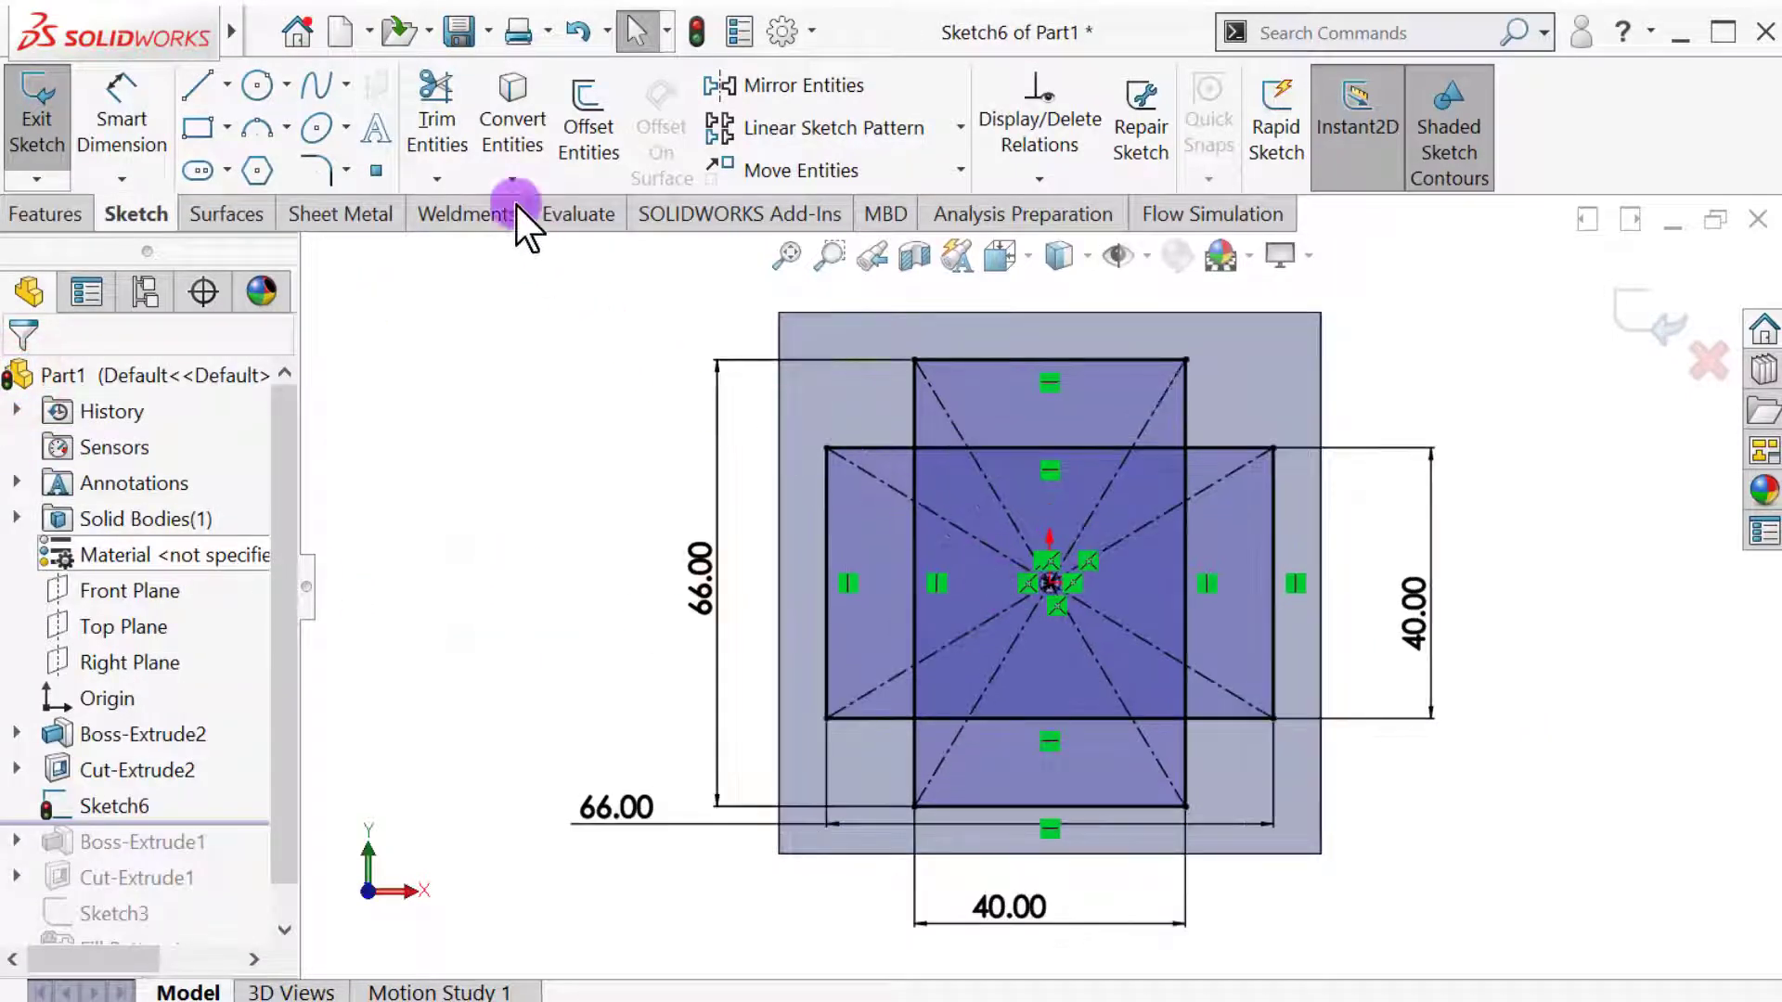
{"action": "left_click", "coordinate": [437, 109]}
{"action": "scroll", "coordinate": [944, 383], "scroll_direction": "down", "scroll_amount": 3}
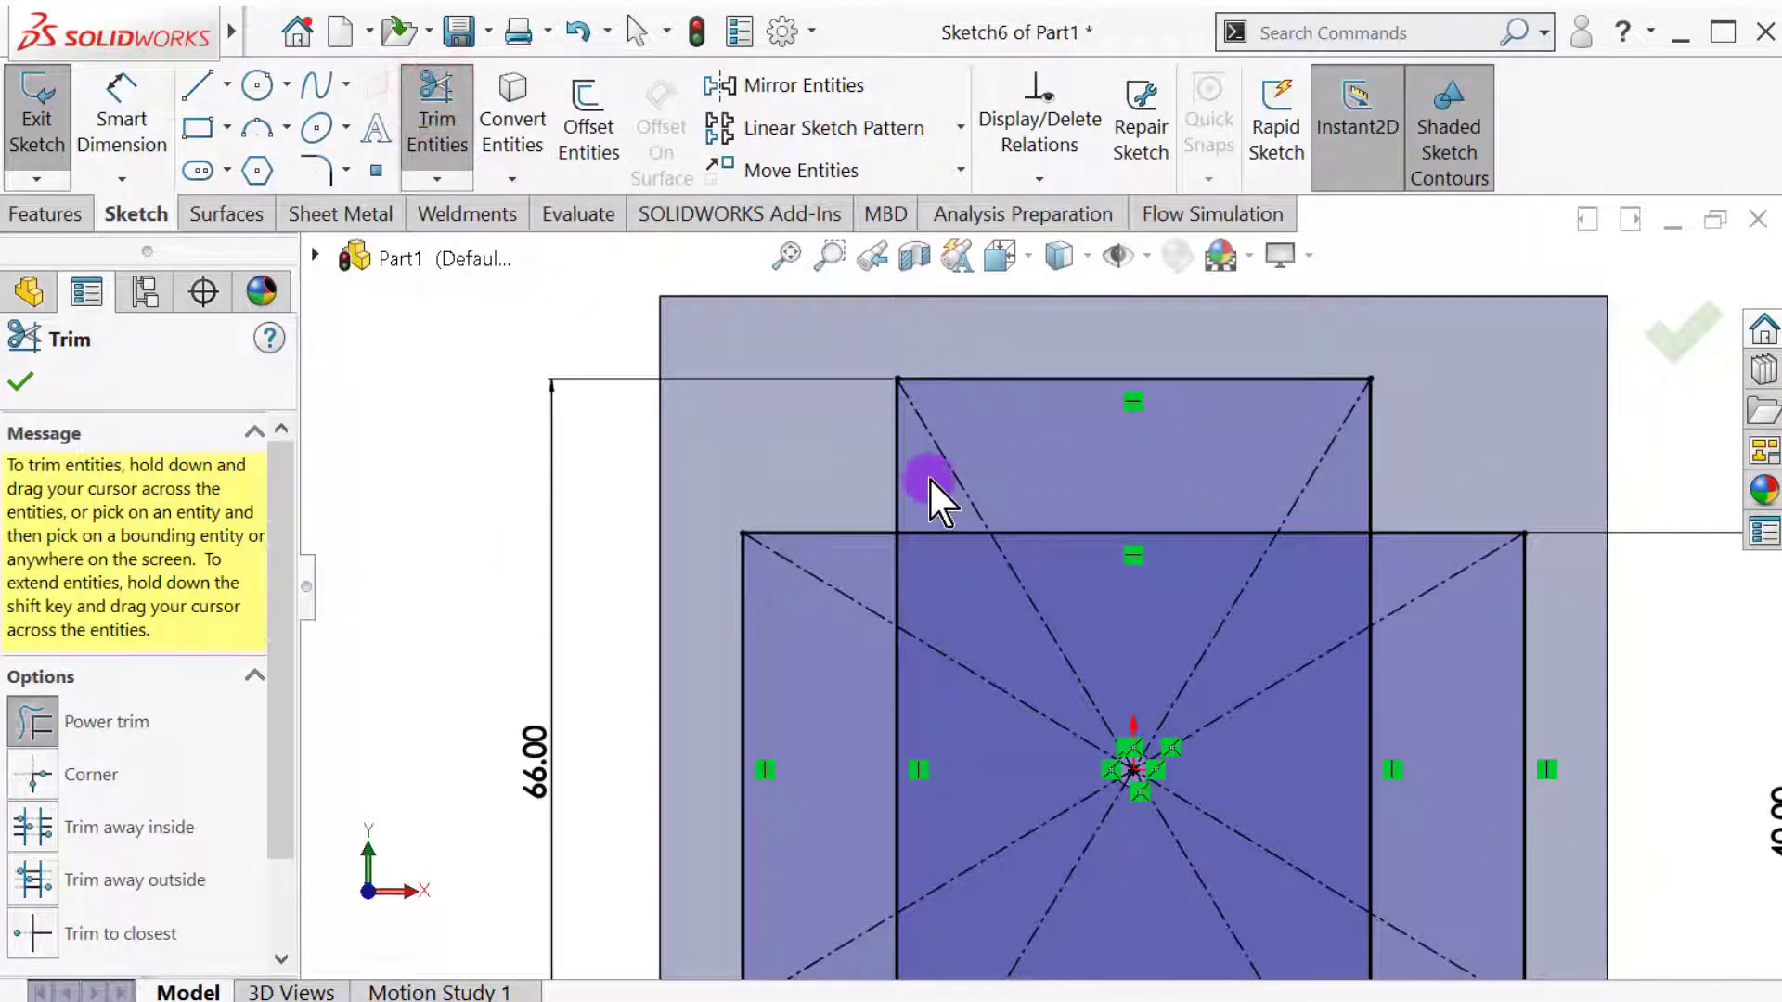
{"action": "mouse_move", "coordinate": [929, 477]}
{"action": "left_mouse_down"}
{"action": "mouse_move", "coordinate": [934, 521]}
{"action": "mouse_move", "coordinate": [893, 547]}
{"action": "left_mouse_up"}
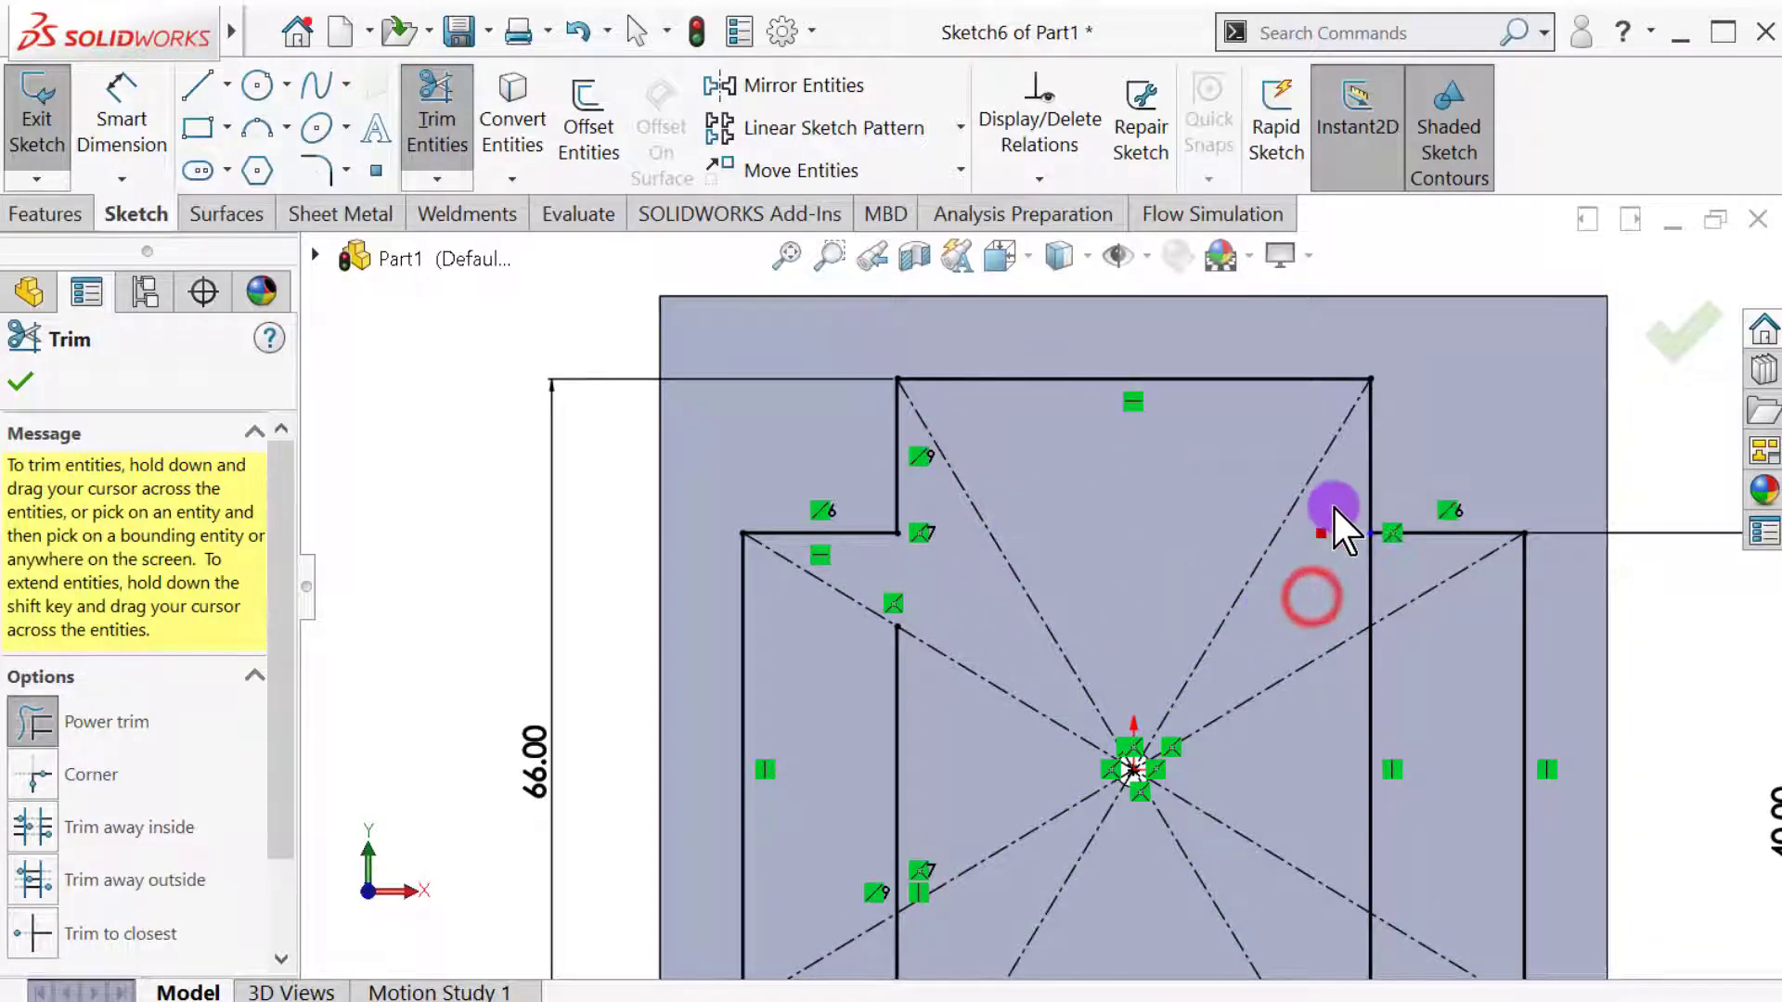
{"action": "left_click_drag", "start_coordinate": [1346, 625], "coordinate": [1434, 680]}
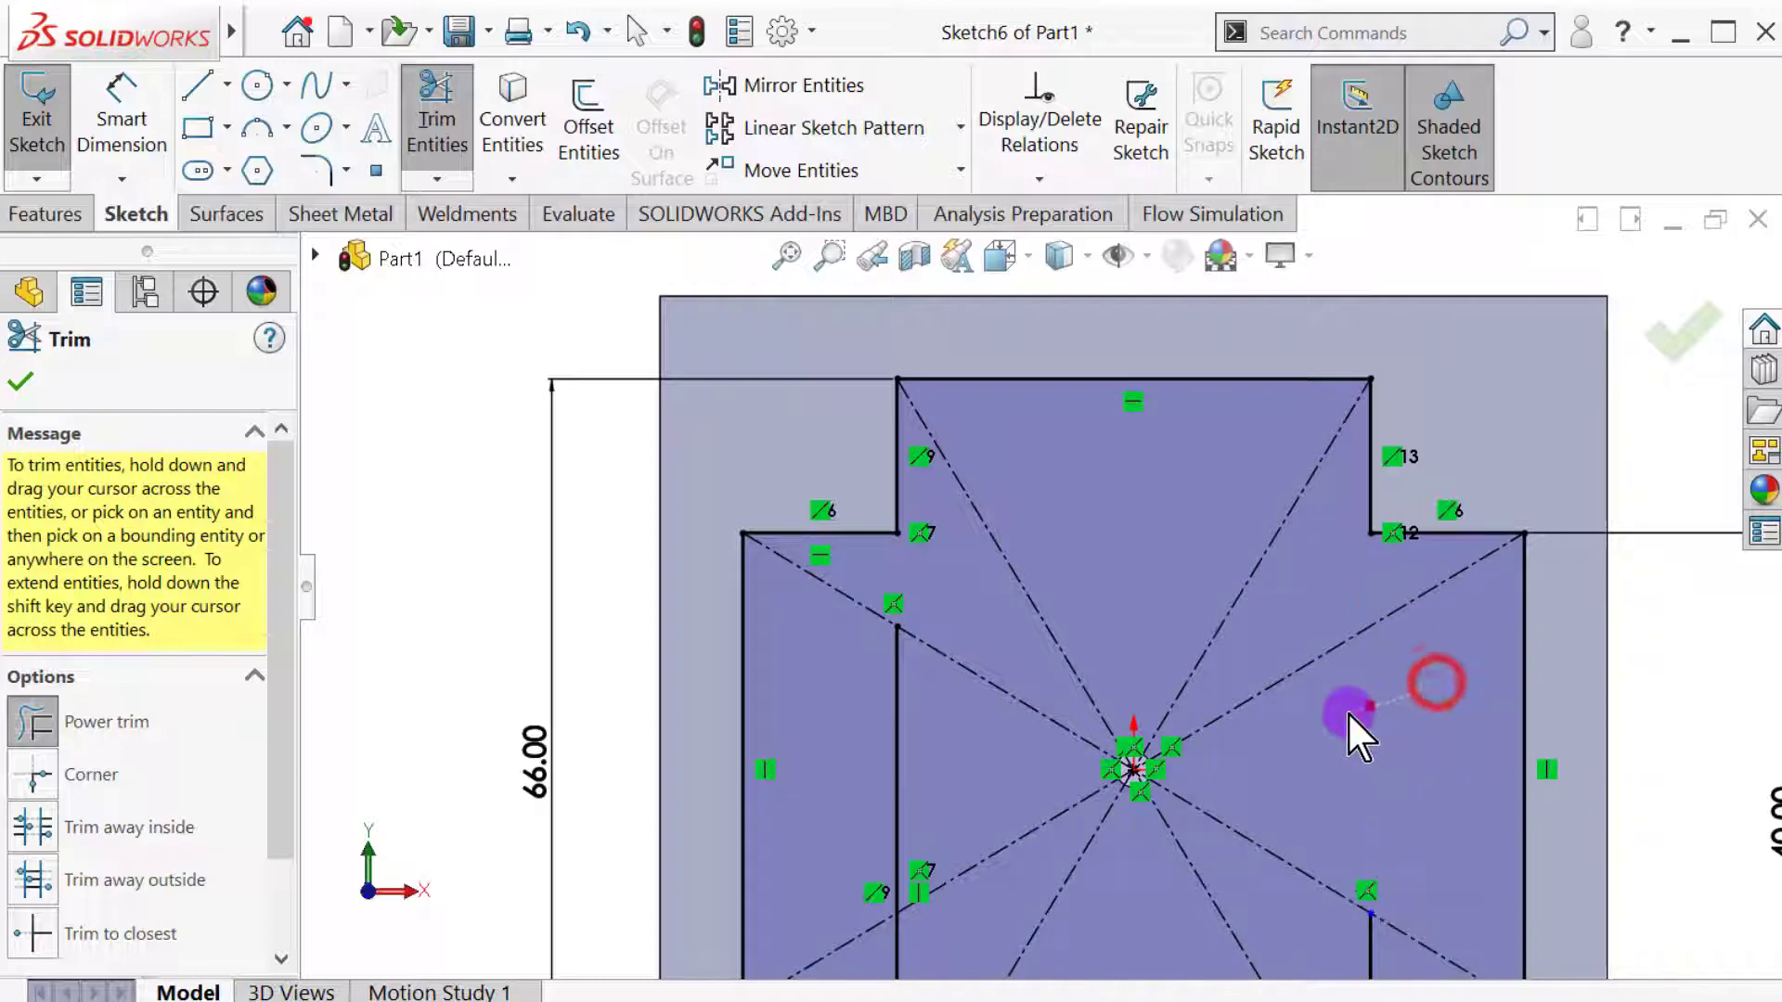
{"action": "scroll", "coordinate": [1001, 528], "scroll_direction": "up", "scroll_amount": 3}
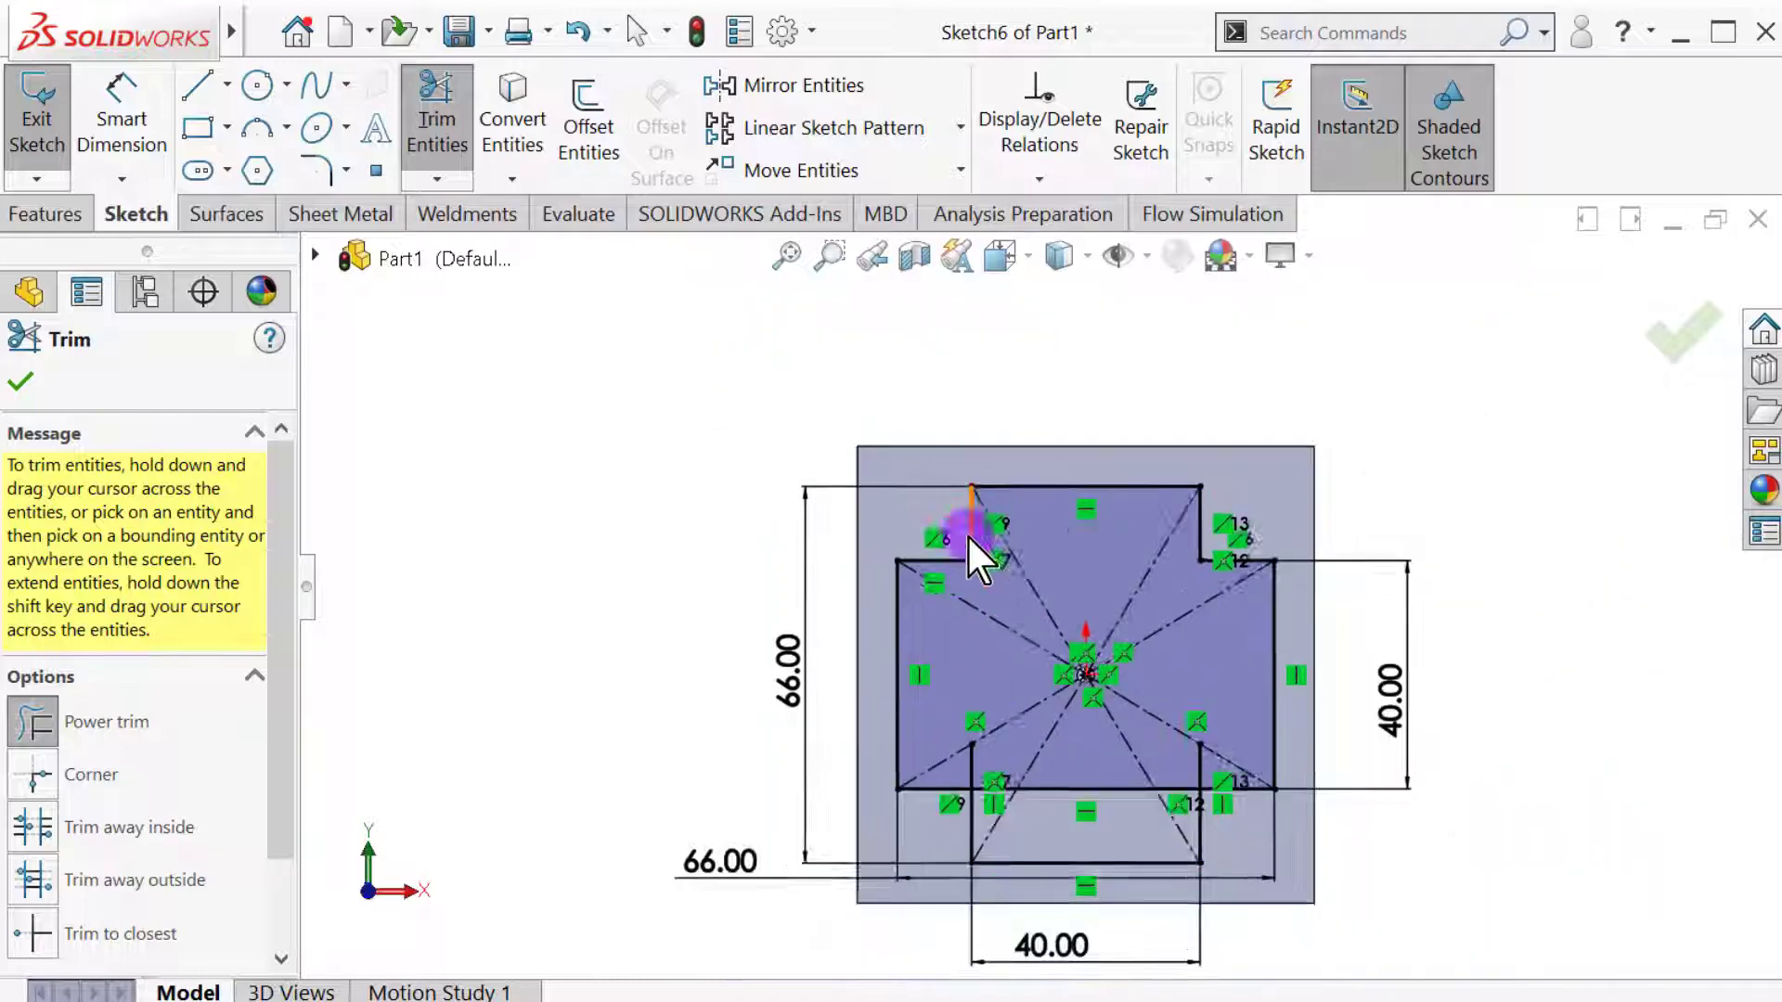
Trim the remaining inner segments in the lower part to leave a single cross outline, and exit the sketch
{"action": "scroll", "coordinate": [1008, 766], "scroll_direction": "down", "scroll_amount": 3}
{"action": "scroll", "coordinate": [961, 697], "scroll_direction": "down", "scroll_amount": 3}
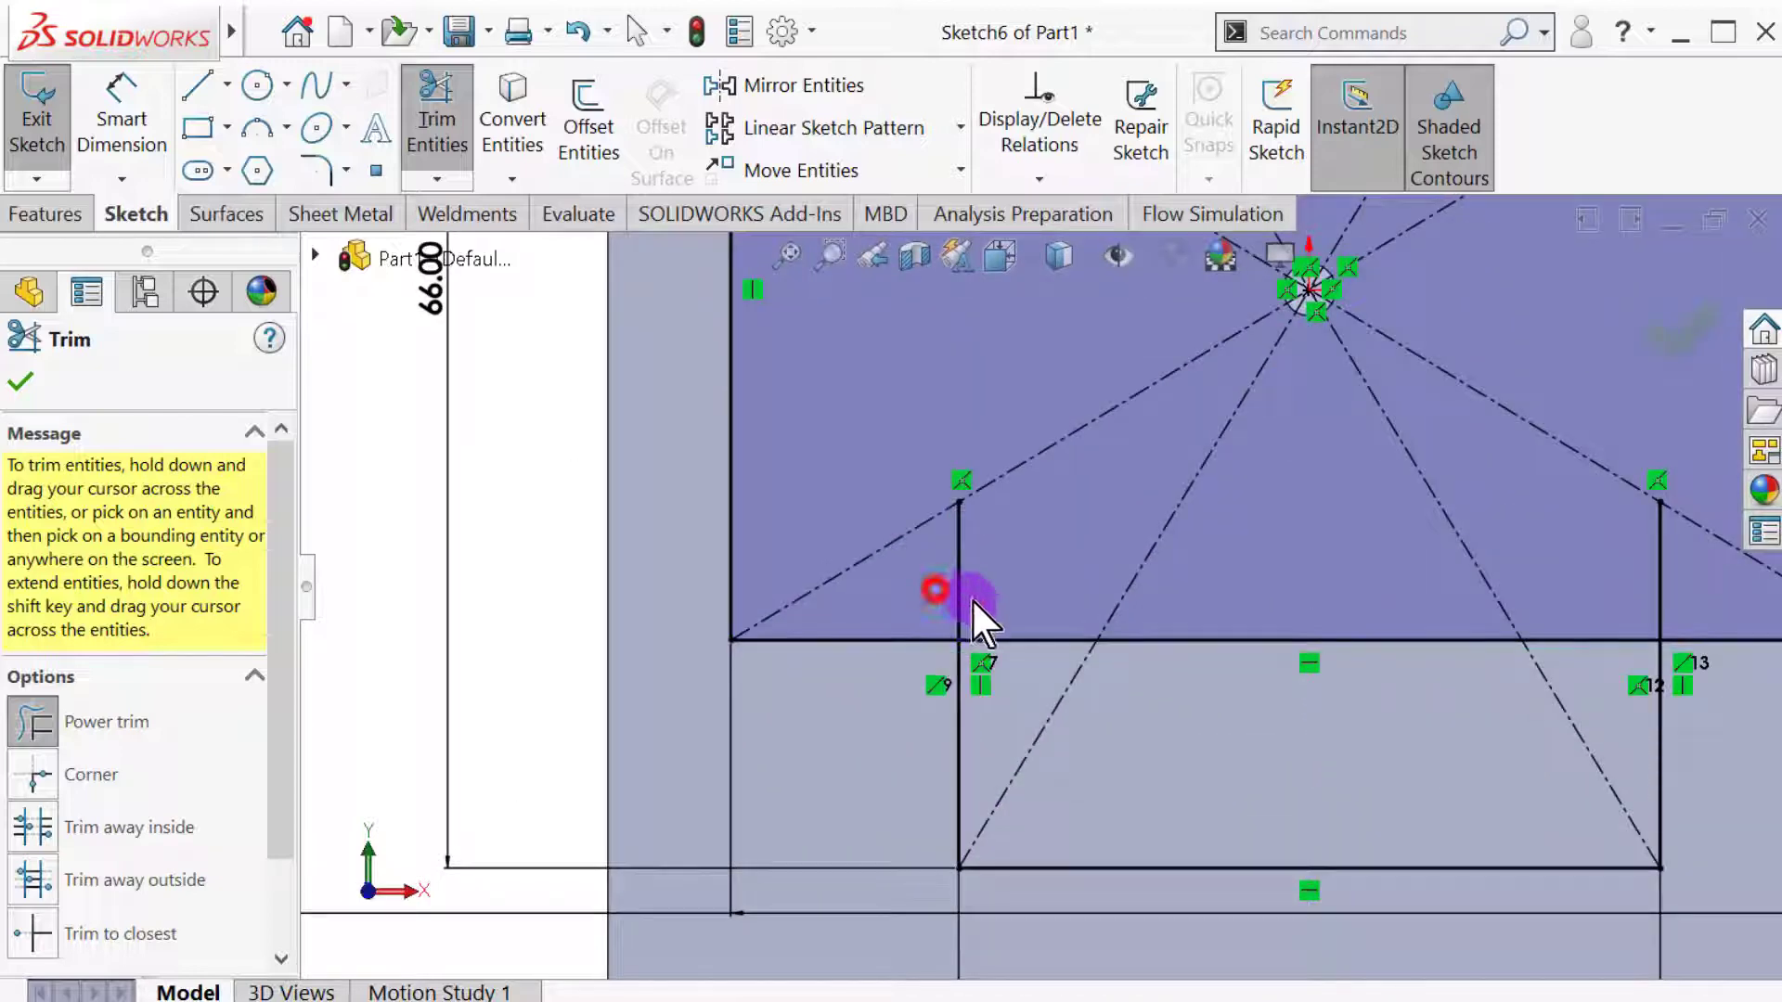
{"action": "left_click_drag", "start_coordinate": [971, 599], "coordinate": [1017, 661]}
{"action": "left_click_drag", "start_coordinate": [1156, 750], "coordinate": [1281, 622]}
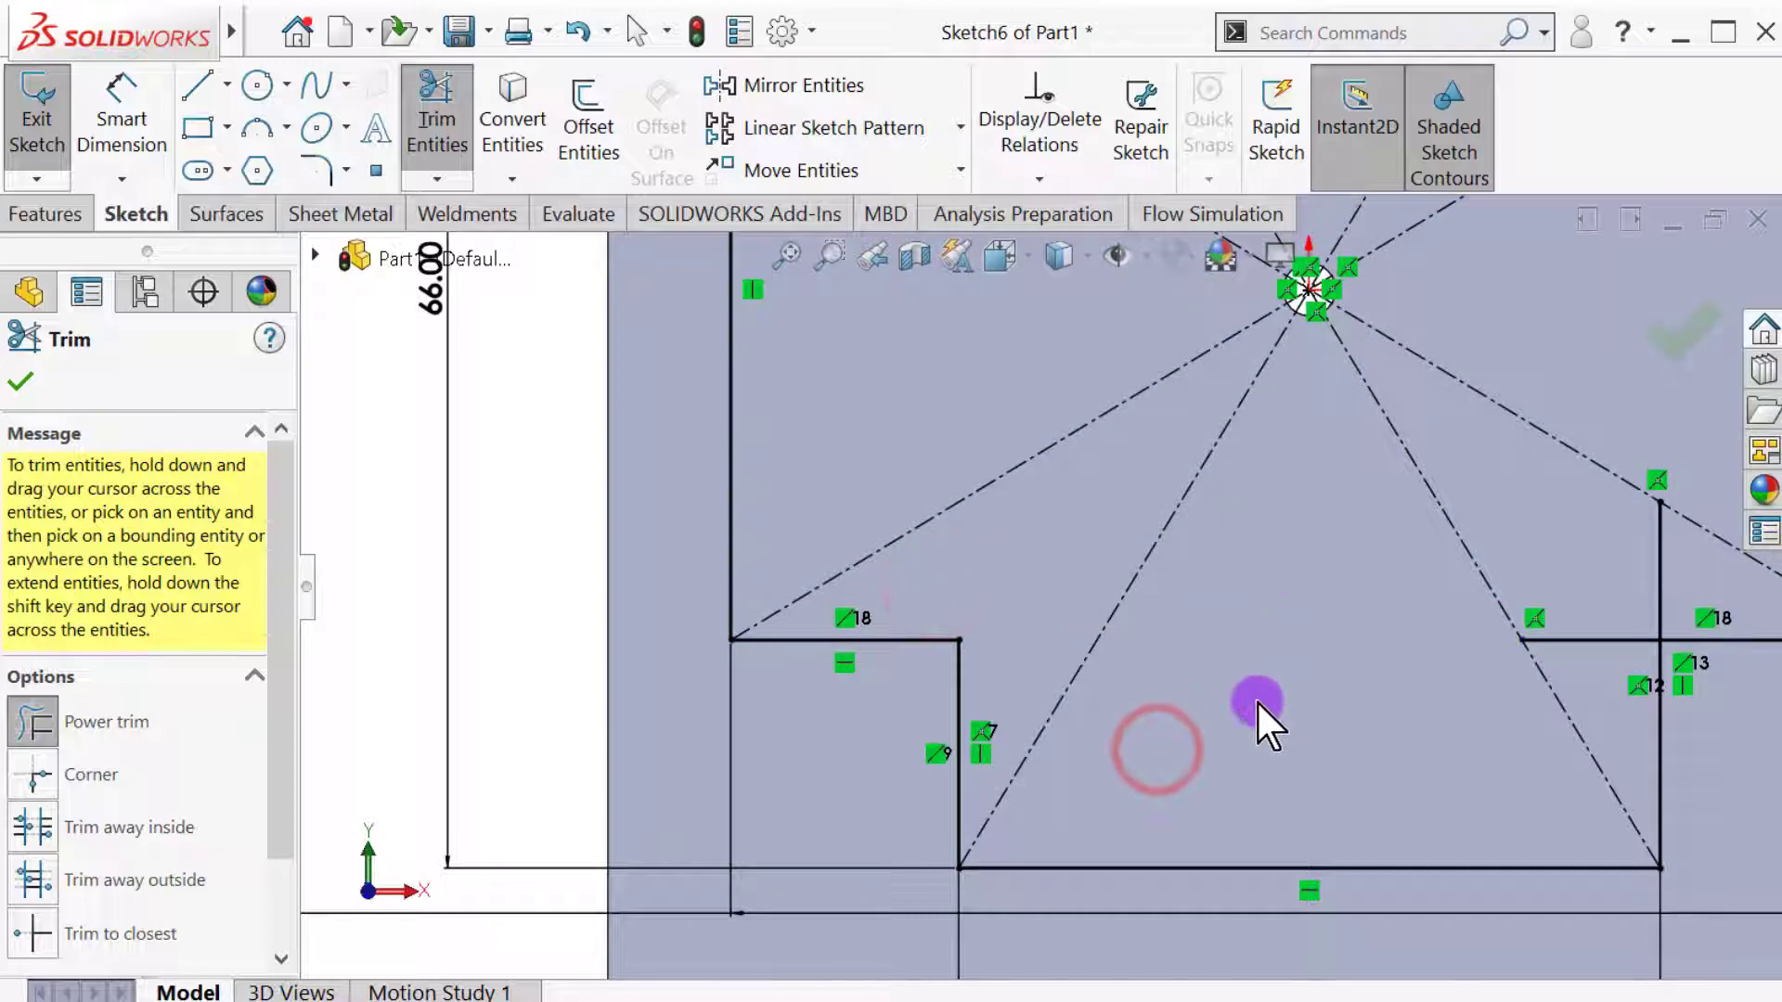
{"action": "scroll", "coordinate": [1263, 715], "scroll_direction": "up", "scroll_amount": 2}
{"action": "mouse_move", "coordinate": [1424, 569]}
{"action": "left_mouse_down"}
{"action": "mouse_move", "coordinate": [1485, 572]}
{"action": "mouse_move", "coordinate": [1417, 629]}
{"action": "mouse_move", "coordinate": [1456, 581]}
{"action": "mouse_move", "coordinate": [1492, 583]}
{"action": "left_mouse_up"}
{"action": "scroll", "coordinate": [1042, 594], "scroll_direction": "up", "scroll_amount": 4}
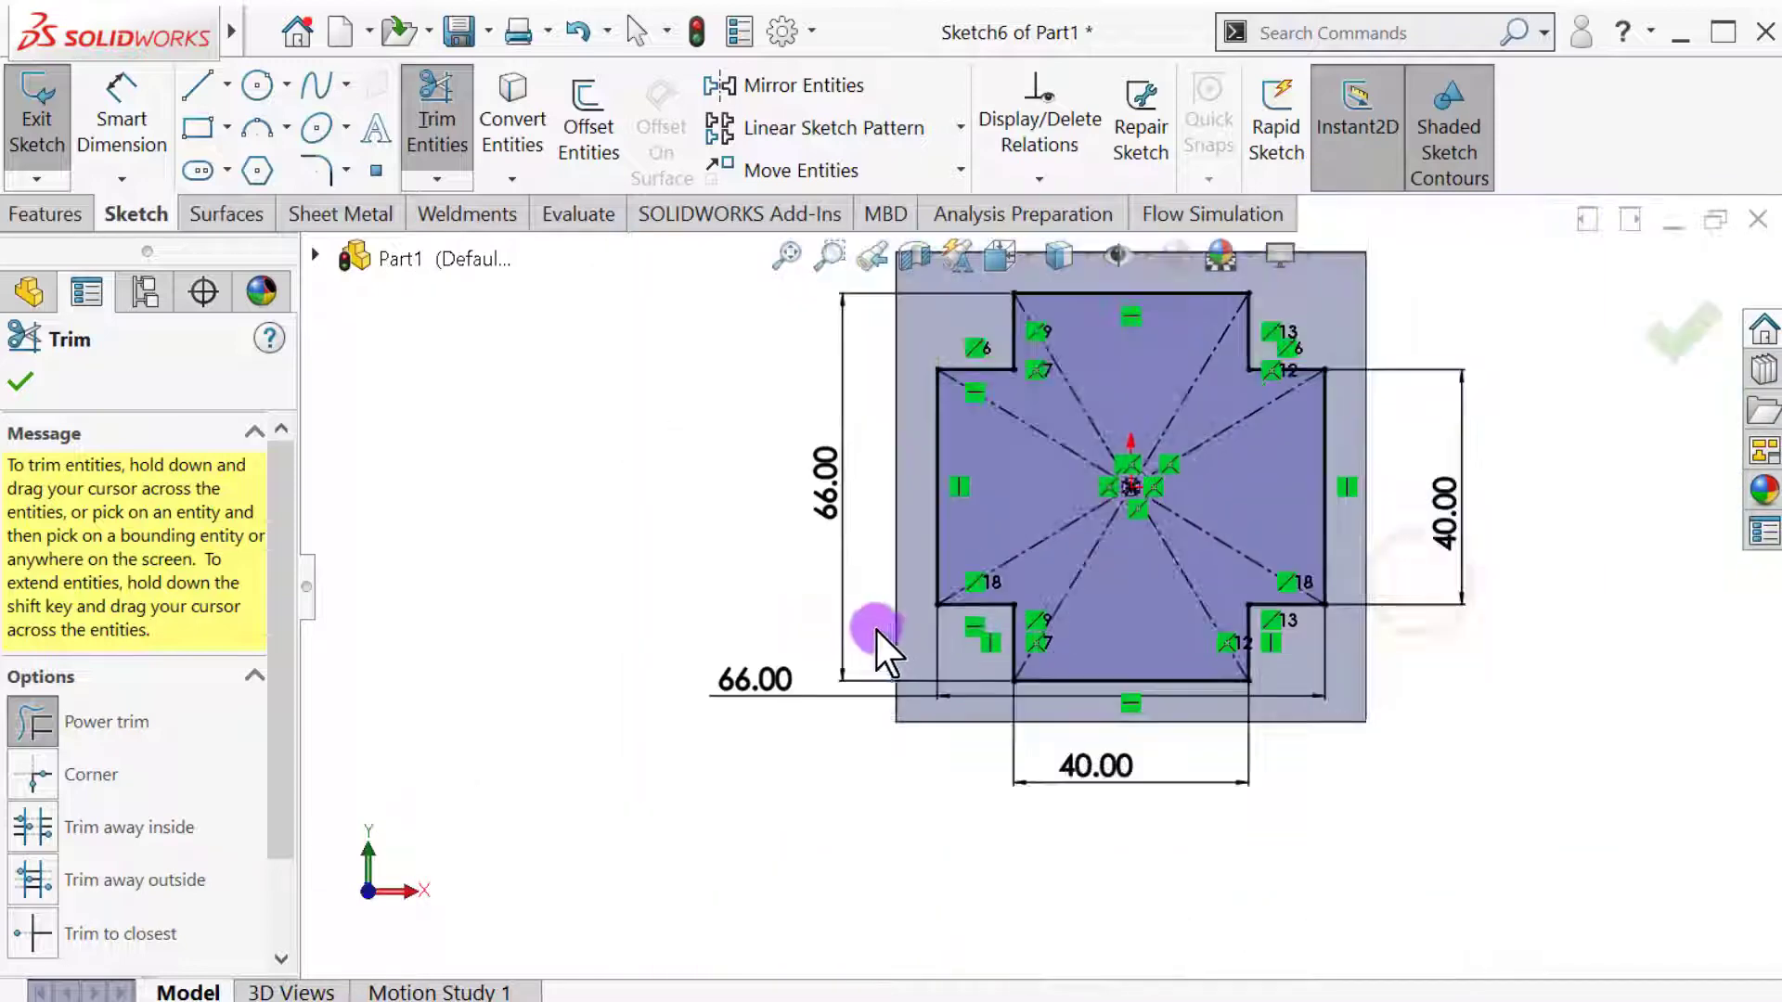
{"action": "left_click", "coordinate": [20, 381]}
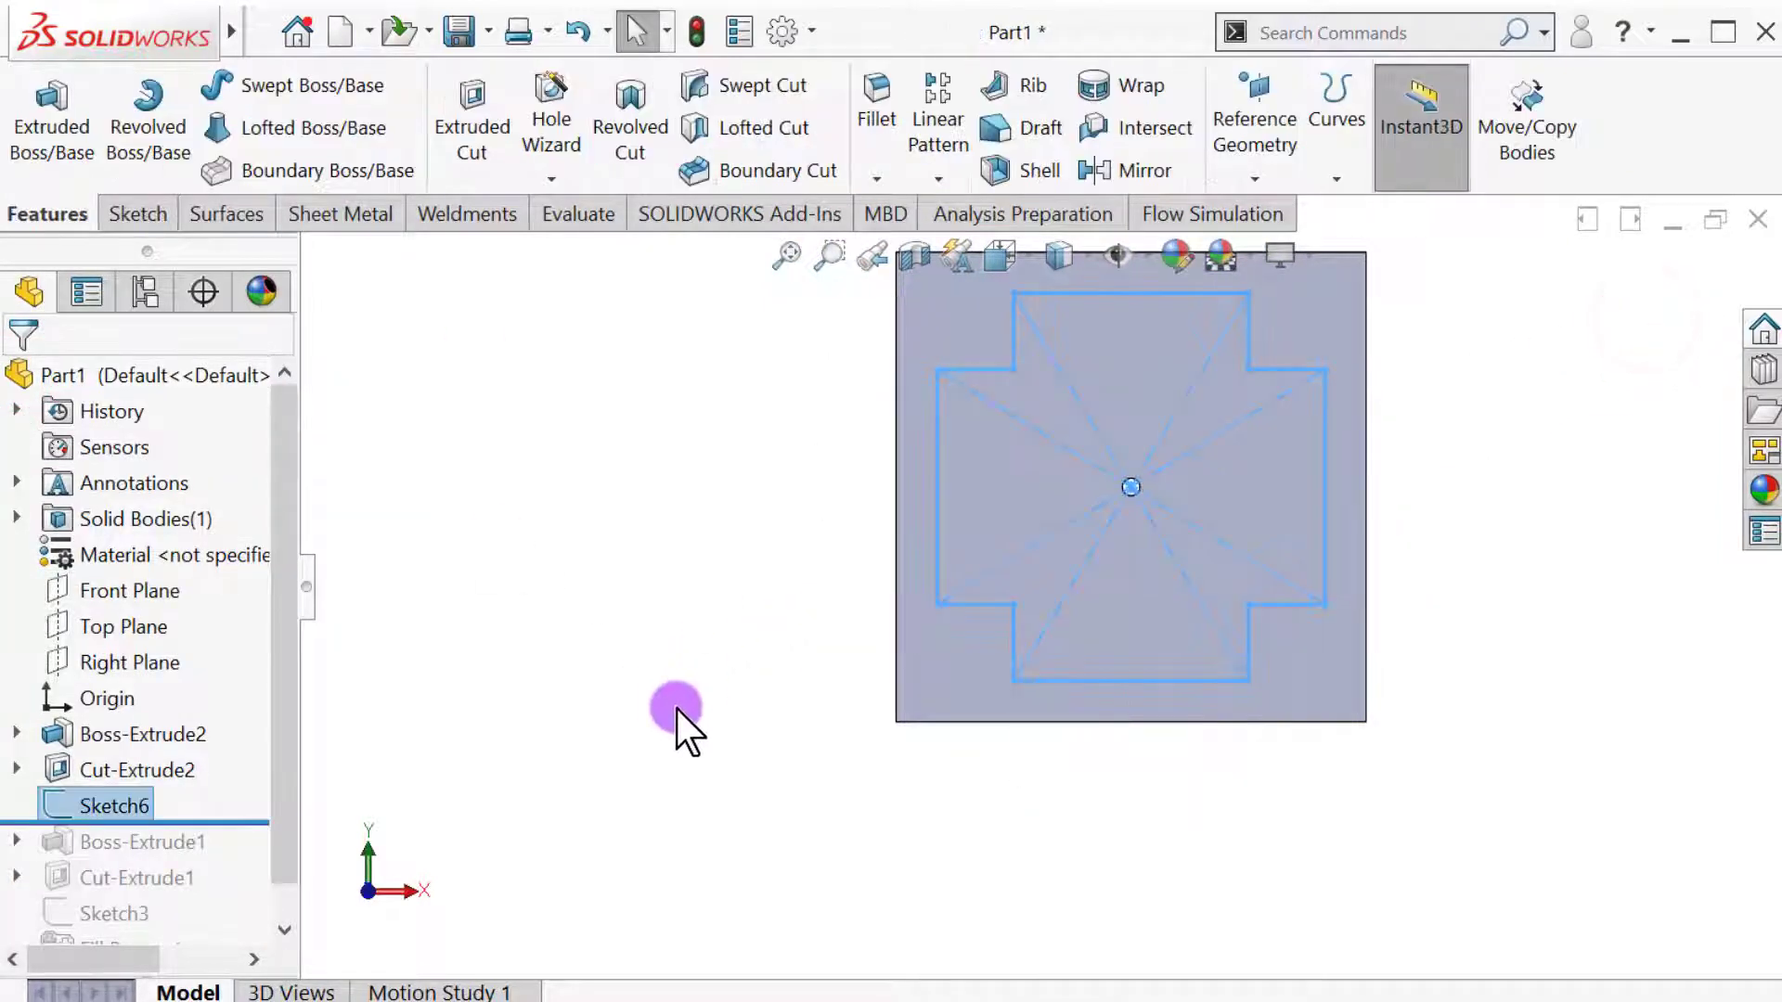
Start a Fill Pattern of the 3 mm hole cut, using the cross sketch (Sketch6) as the fill boundary
{"action": "mouse_move", "coordinate": [1389, 556]}
{"action": "middle_mouse_down"}
{"action": "mouse_move", "coordinate": [1264, 598]}
{"action": "mouse_move", "coordinate": [1295, 641]}
{"action": "middle_mouse_up"}
{"action": "left_click", "coordinate": [135, 772]}
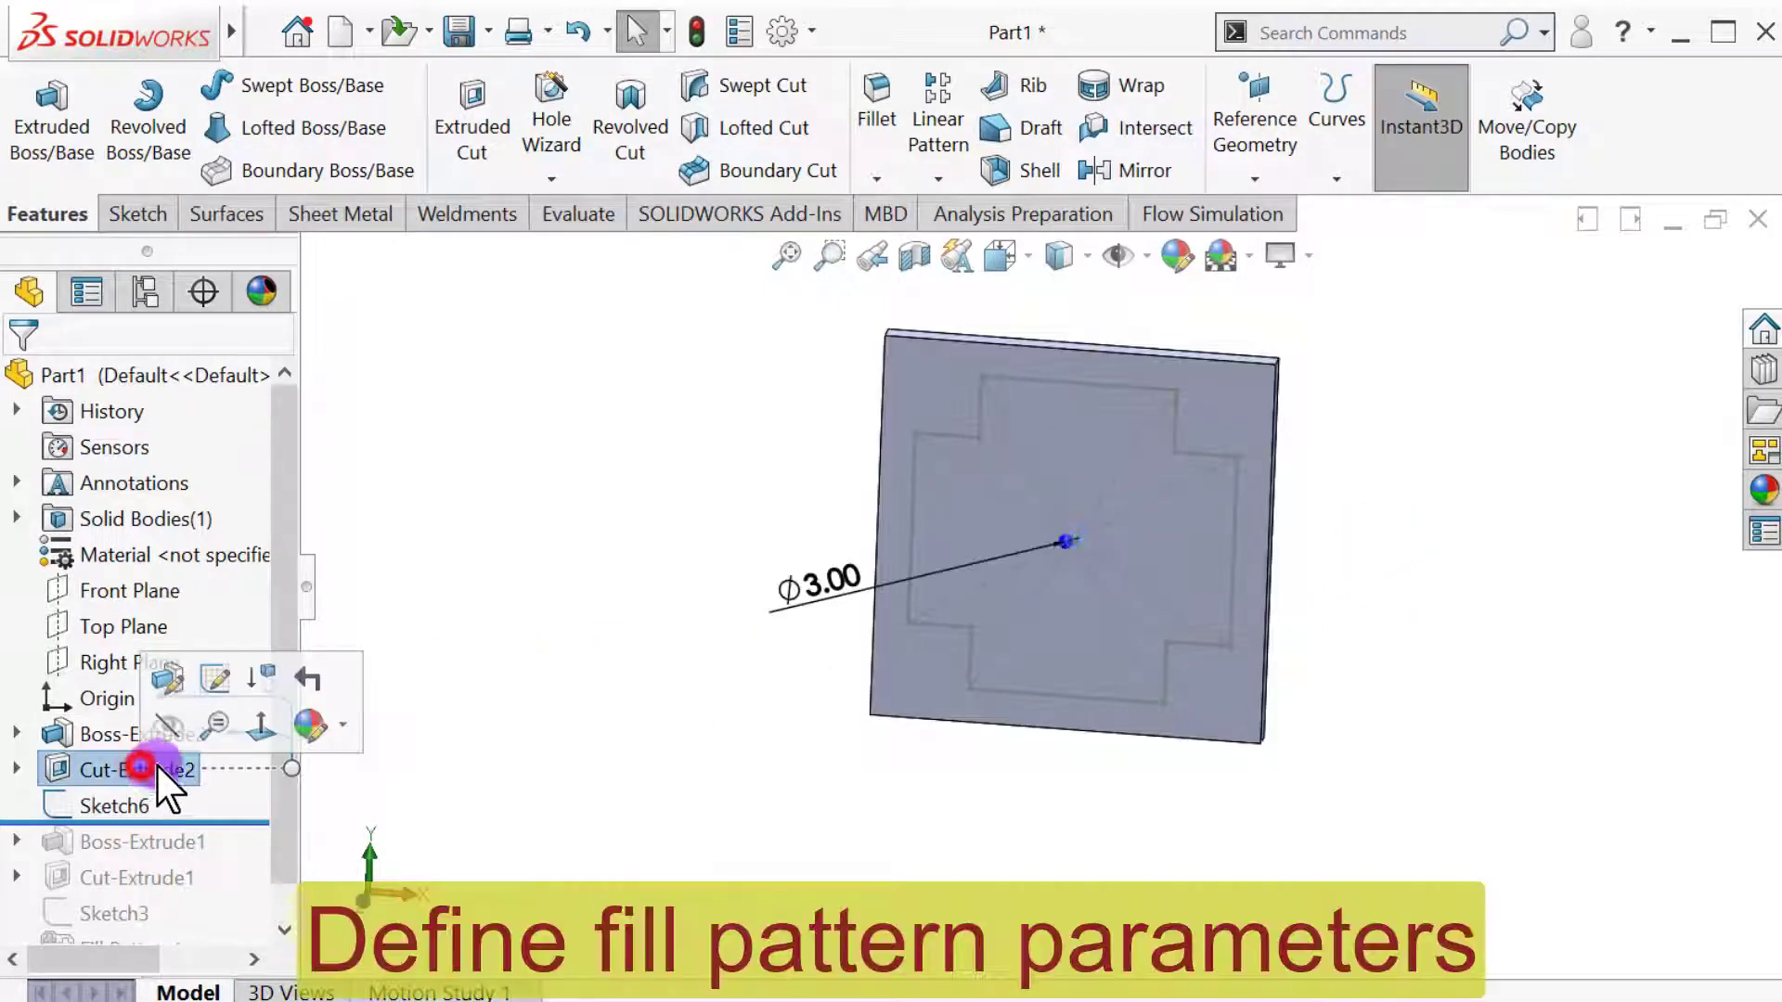
{"action": "left_click", "coordinate": [931, 181]}
{"action": "left_click", "coordinate": [972, 453]}
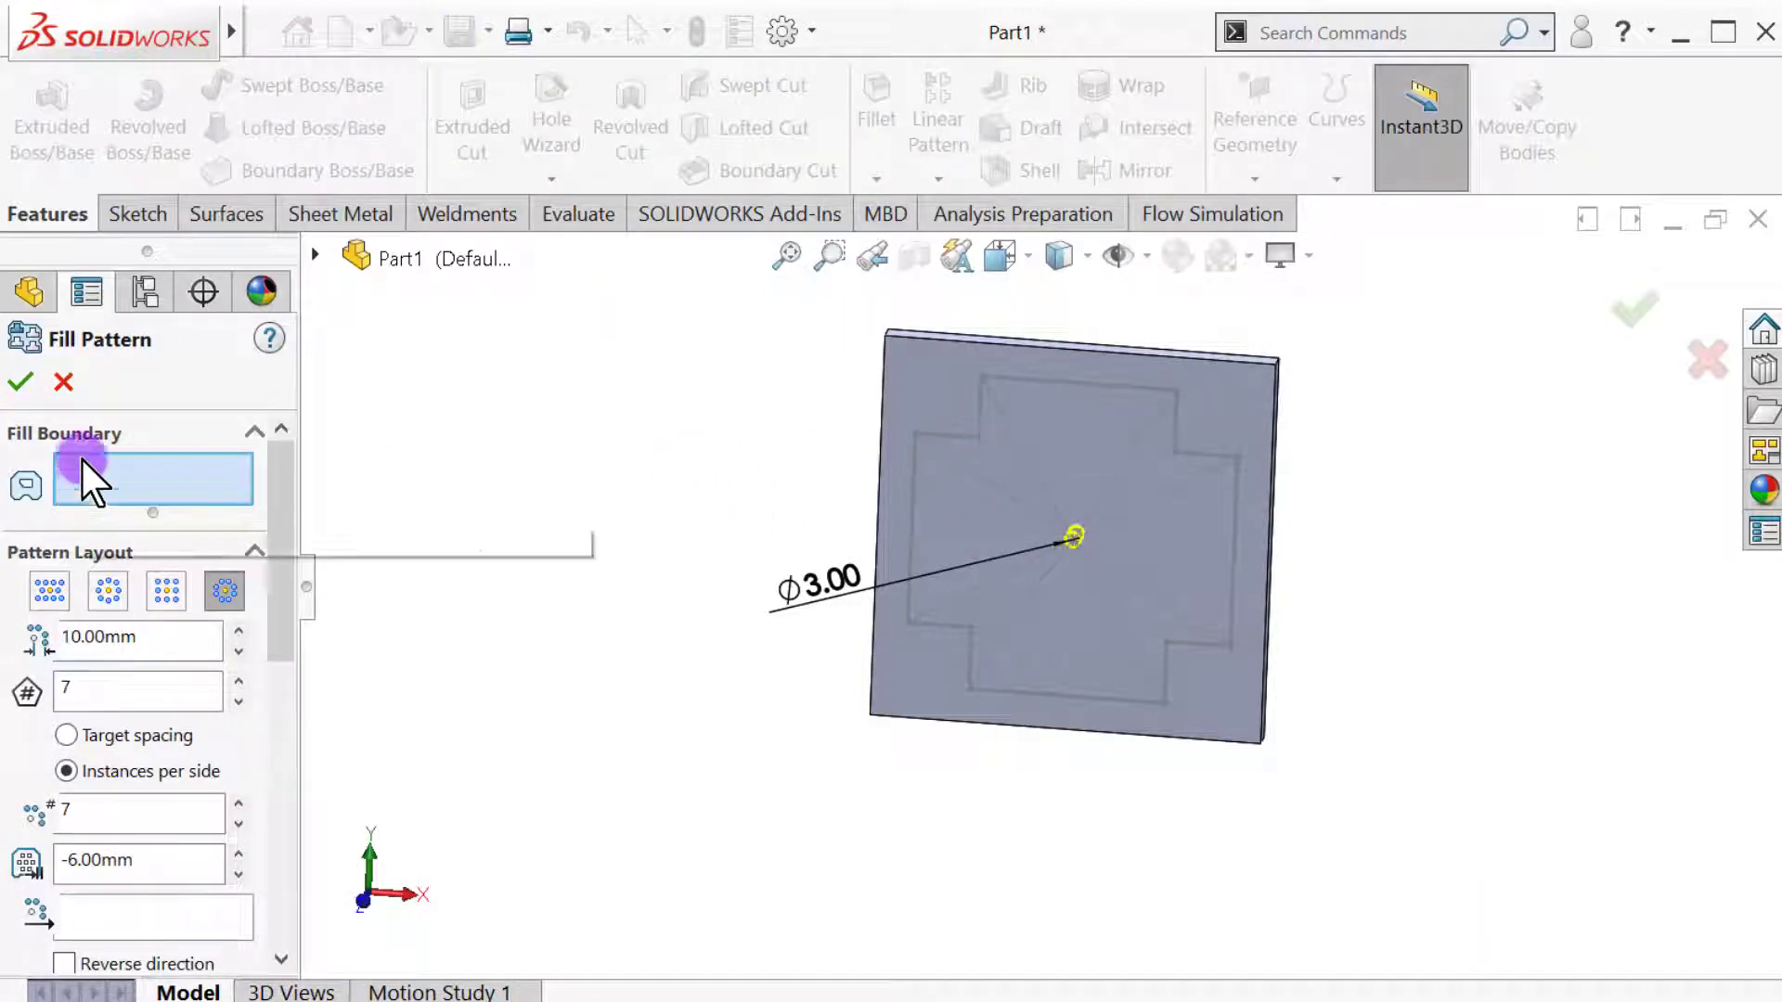
{"action": "left_click", "coordinate": [314, 256]}
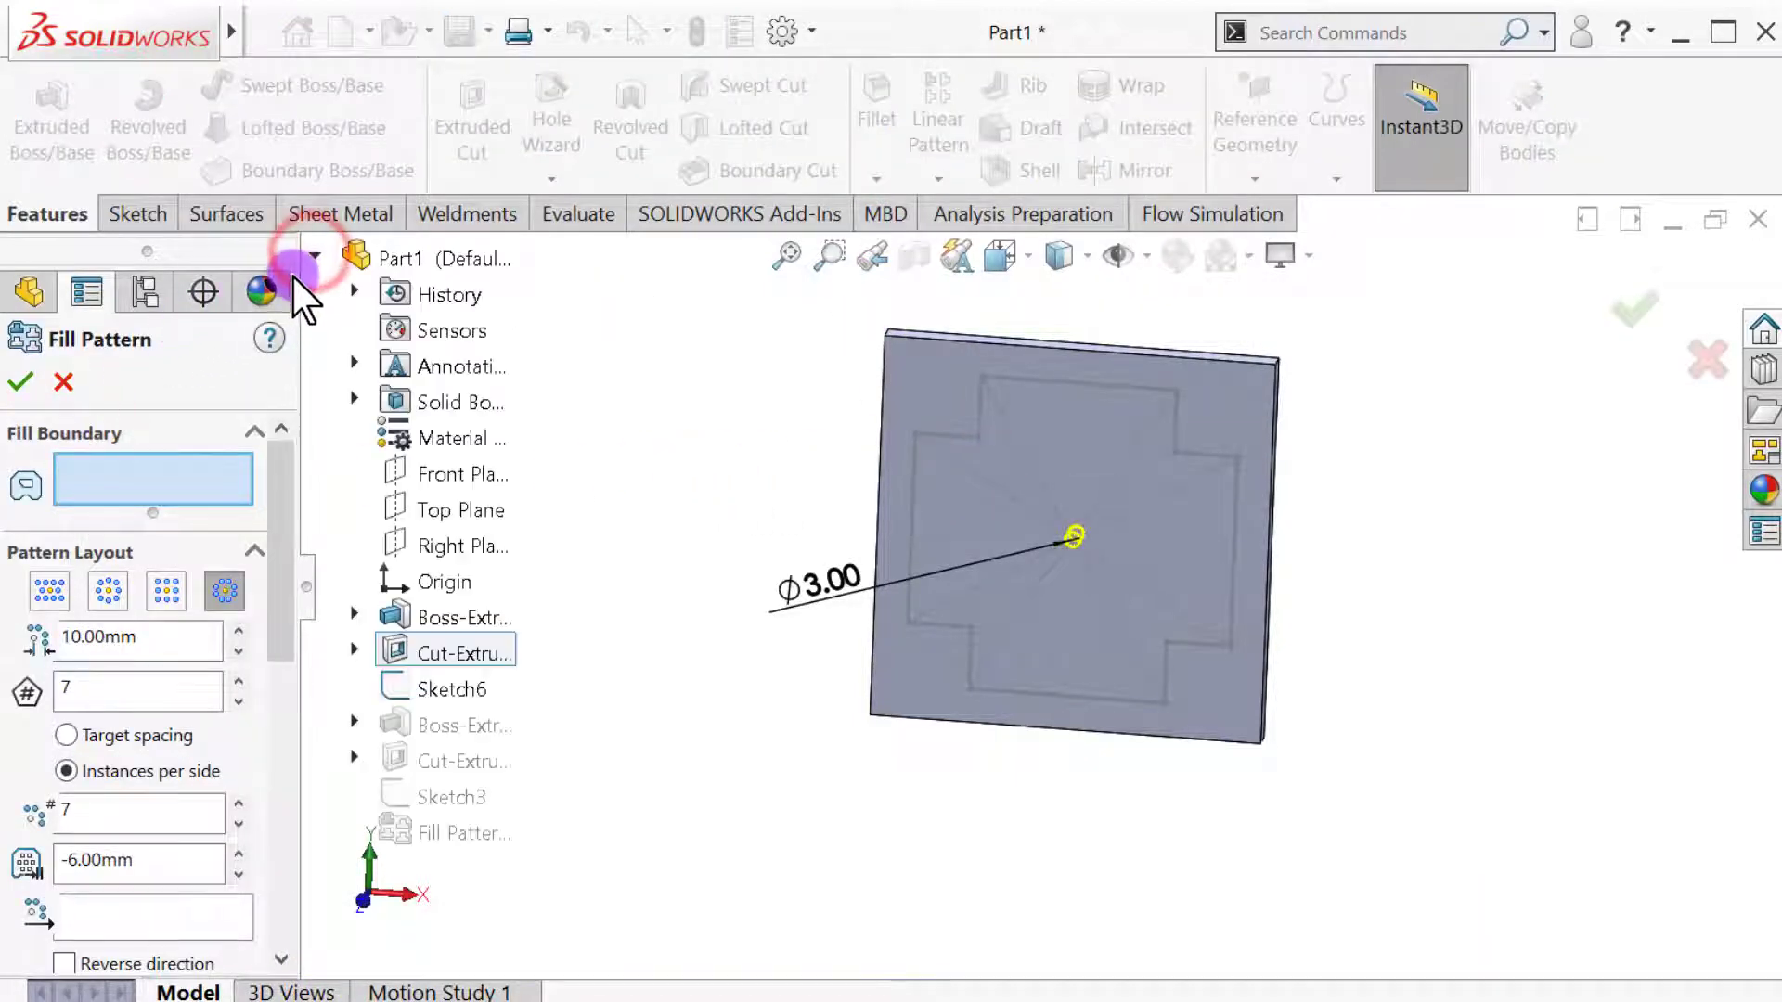
{"action": "left_click", "coordinate": [429, 689]}
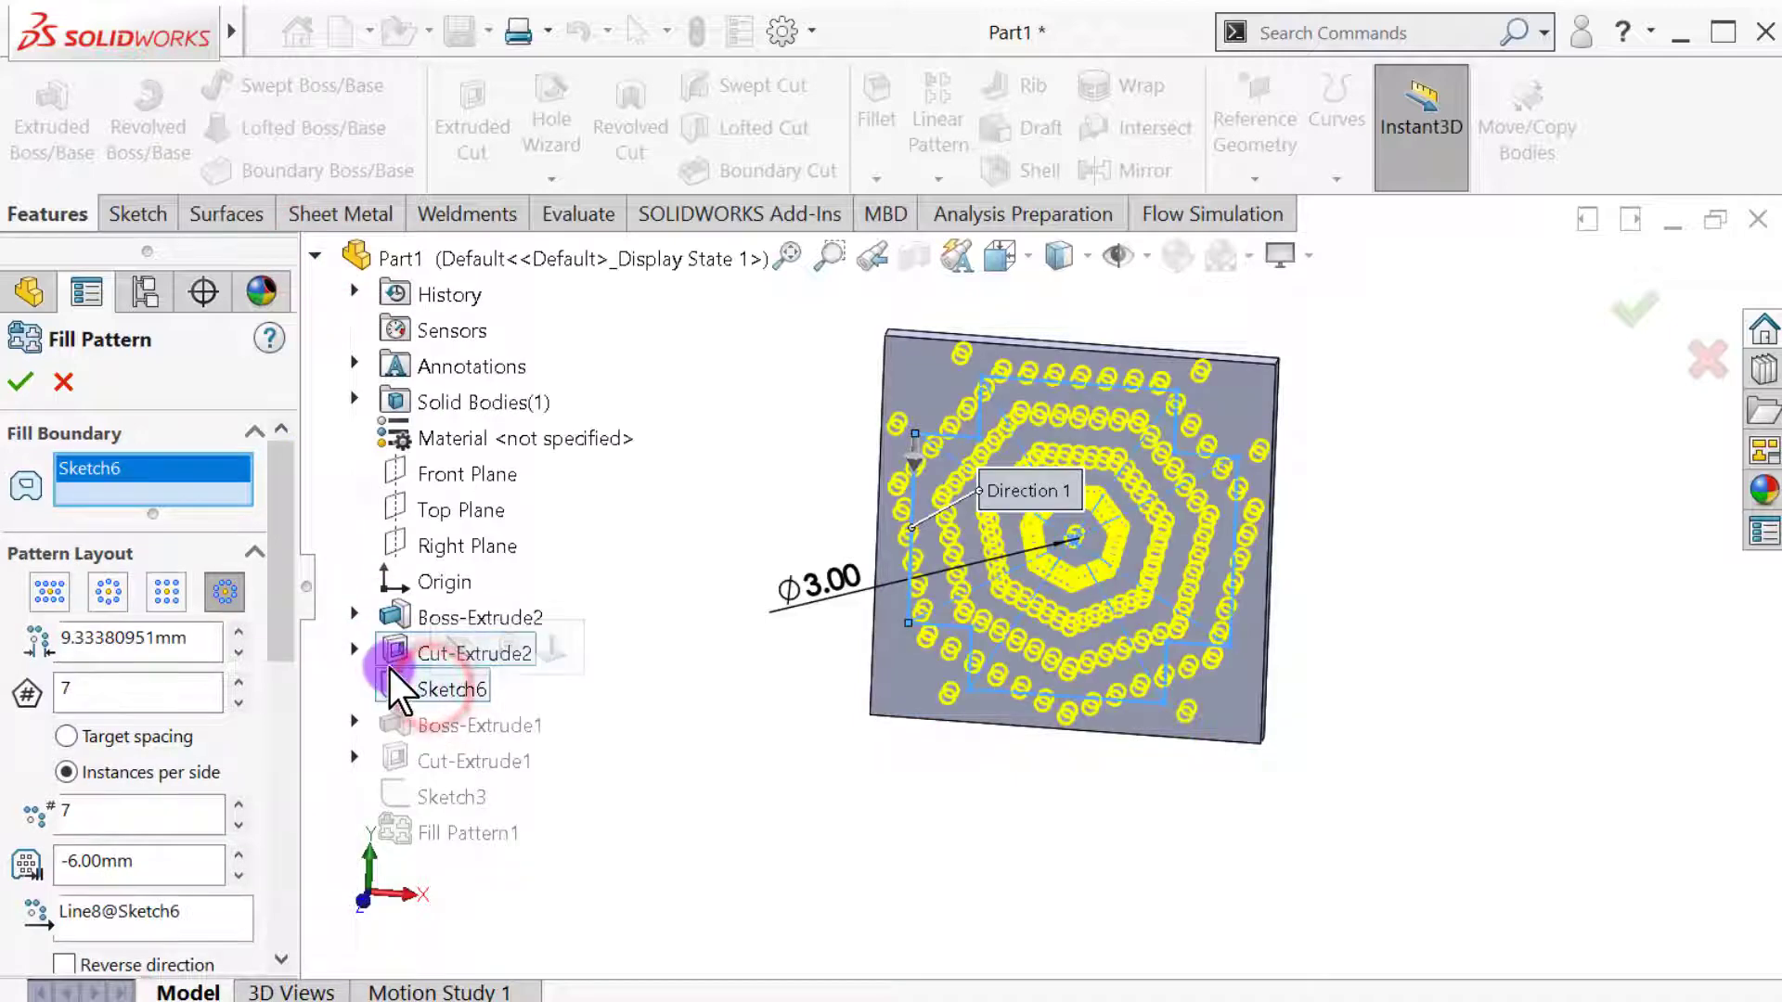
Set the fill pattern's loop spacing to 8 mm
{"action": "mouse_move", "coordinate": [281, 594]}
{"action": "left_mouse_down"}
{"action": "mouse_move", "coordinate": [276, 629]}
{"action": "mouse_move", "coordinate": [280, 592]}
{"action": "left_mouse_up"}
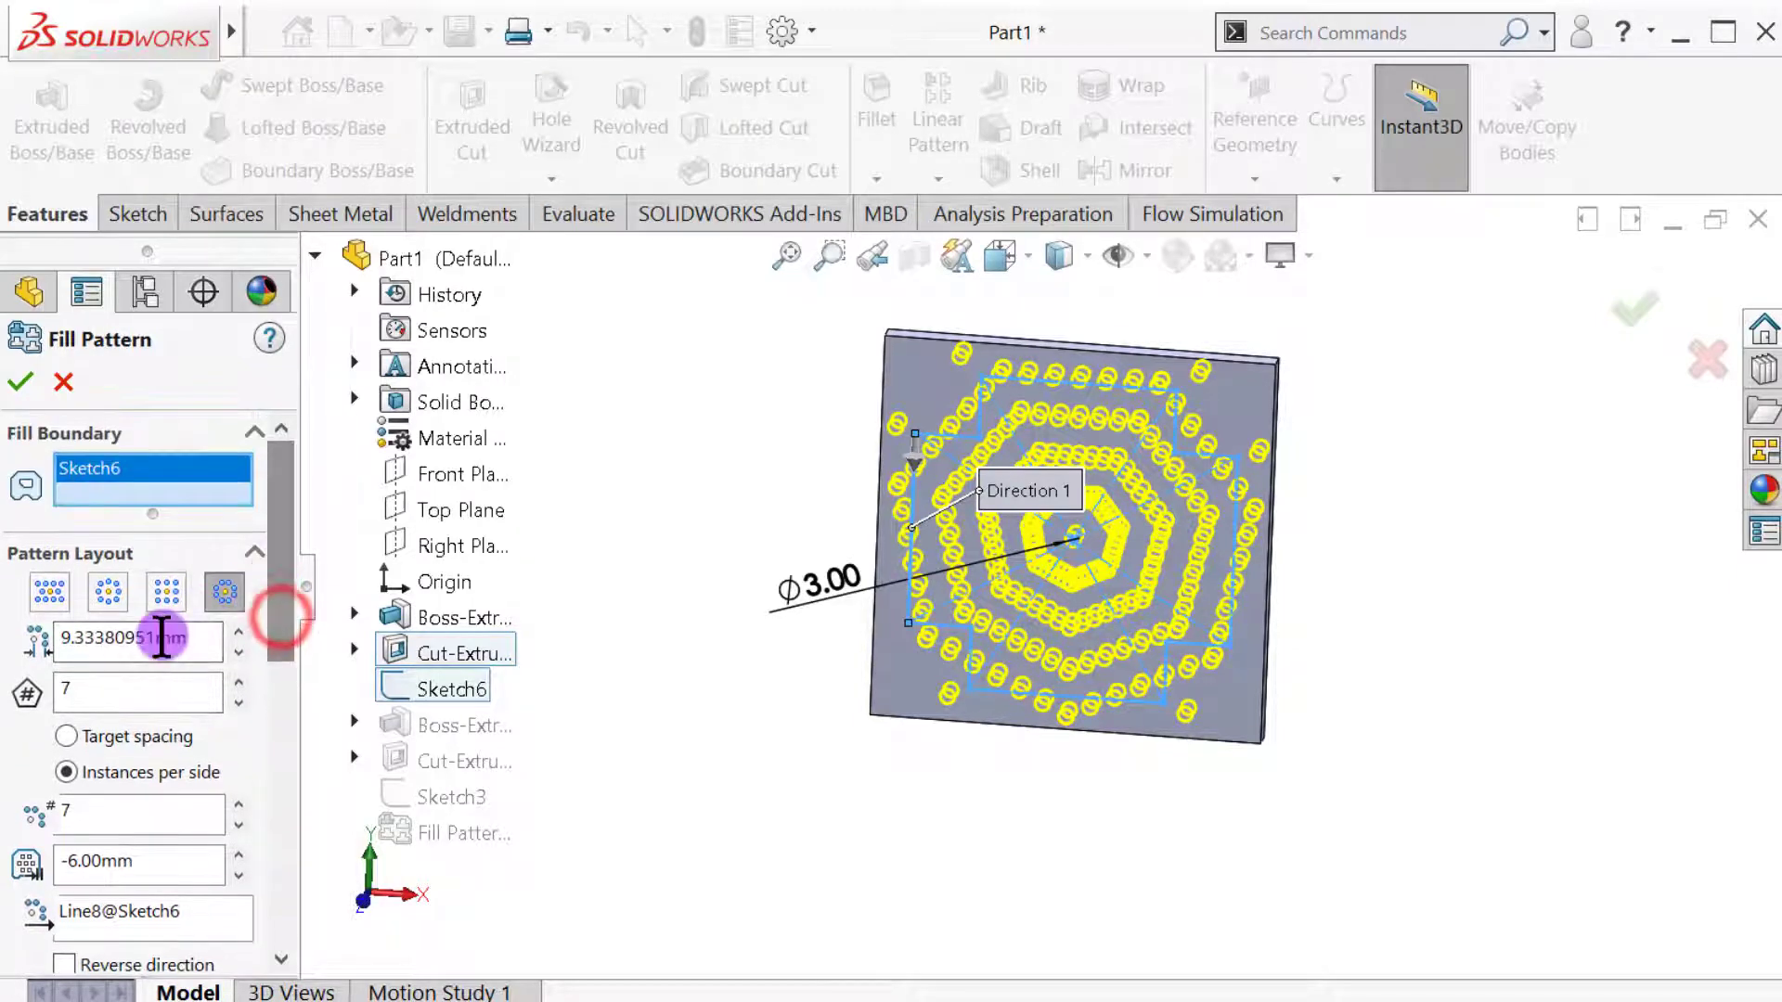
{"action": "left_click", "coordinate": [162, 637]}
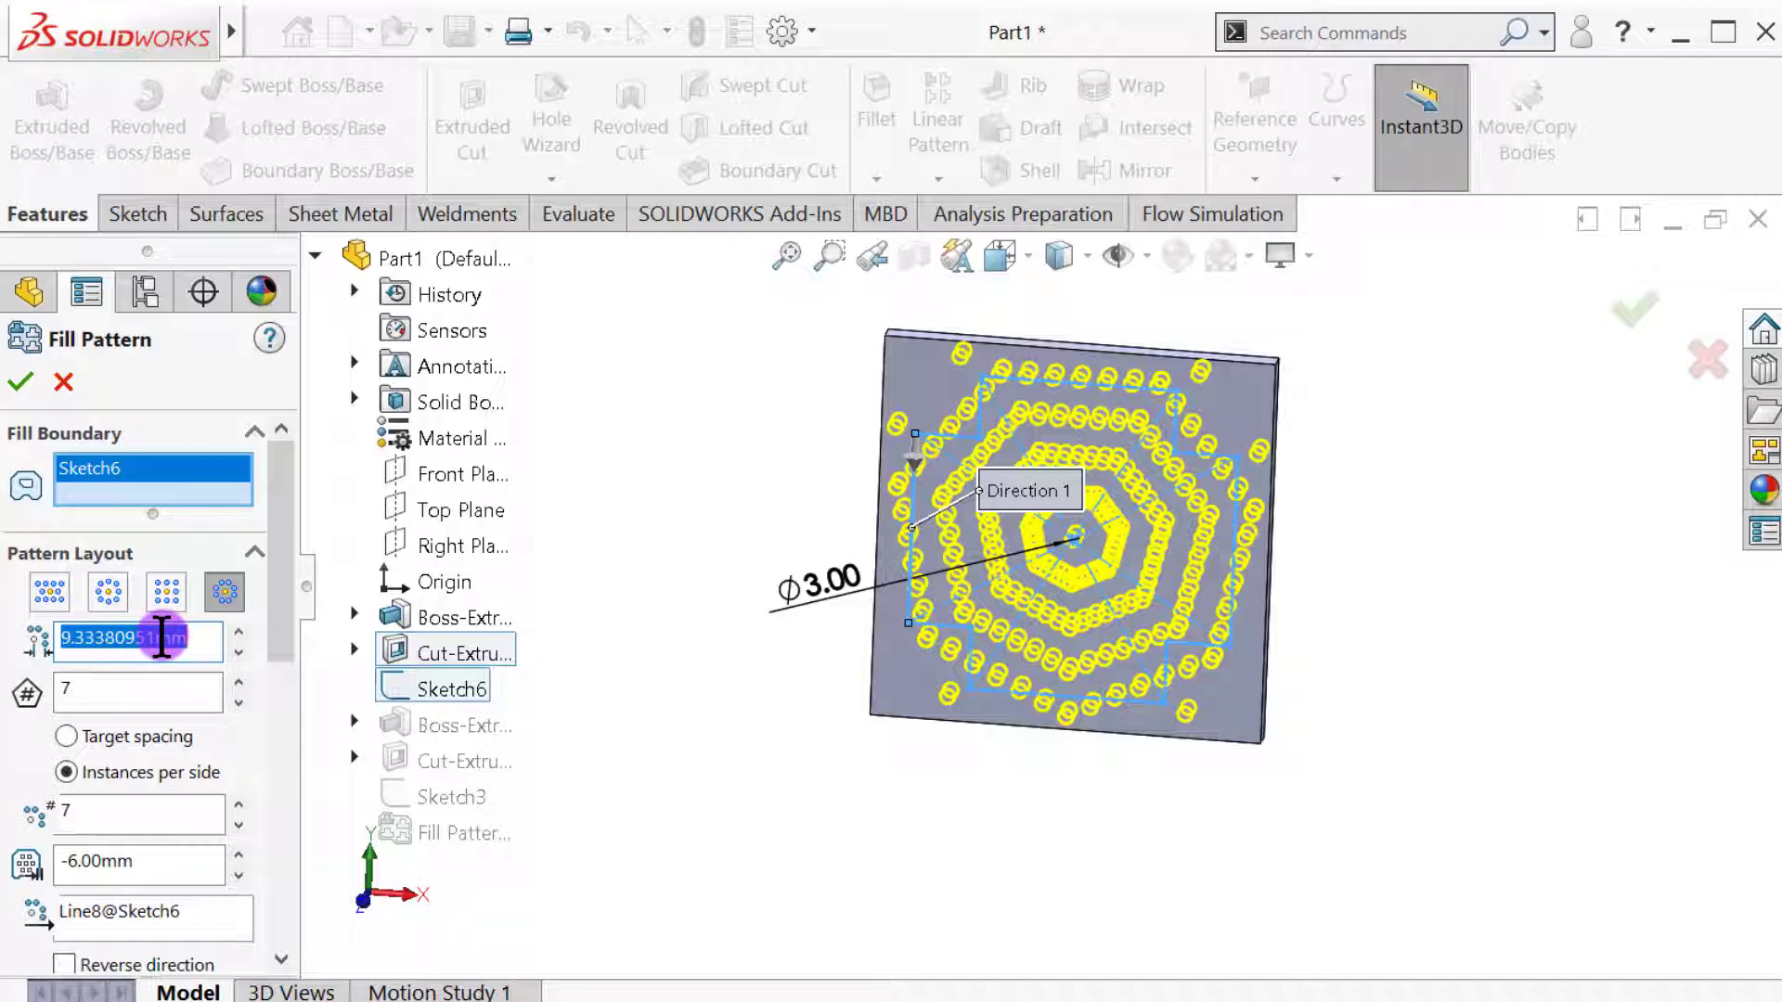
{"action": "key", "text": "Return"}
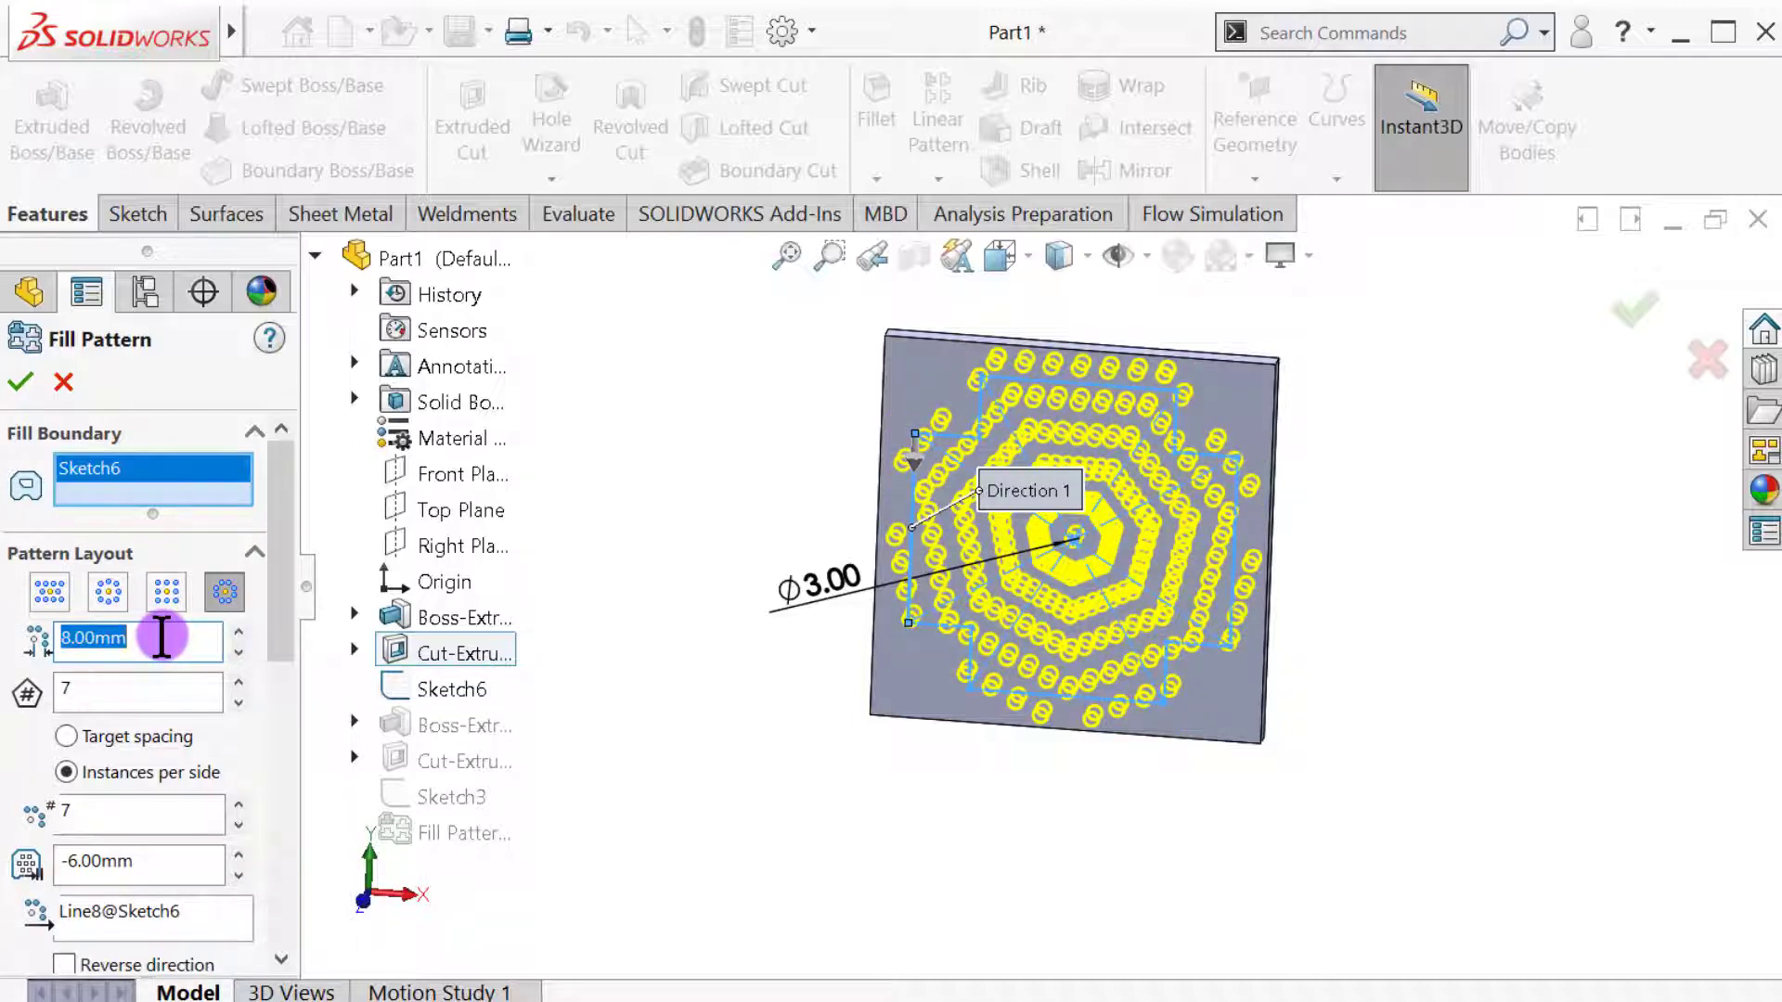
Set the polygon layout of the fill pattern to 6 sides
{"action": "left_click", "coordinate": [1039, 269]}
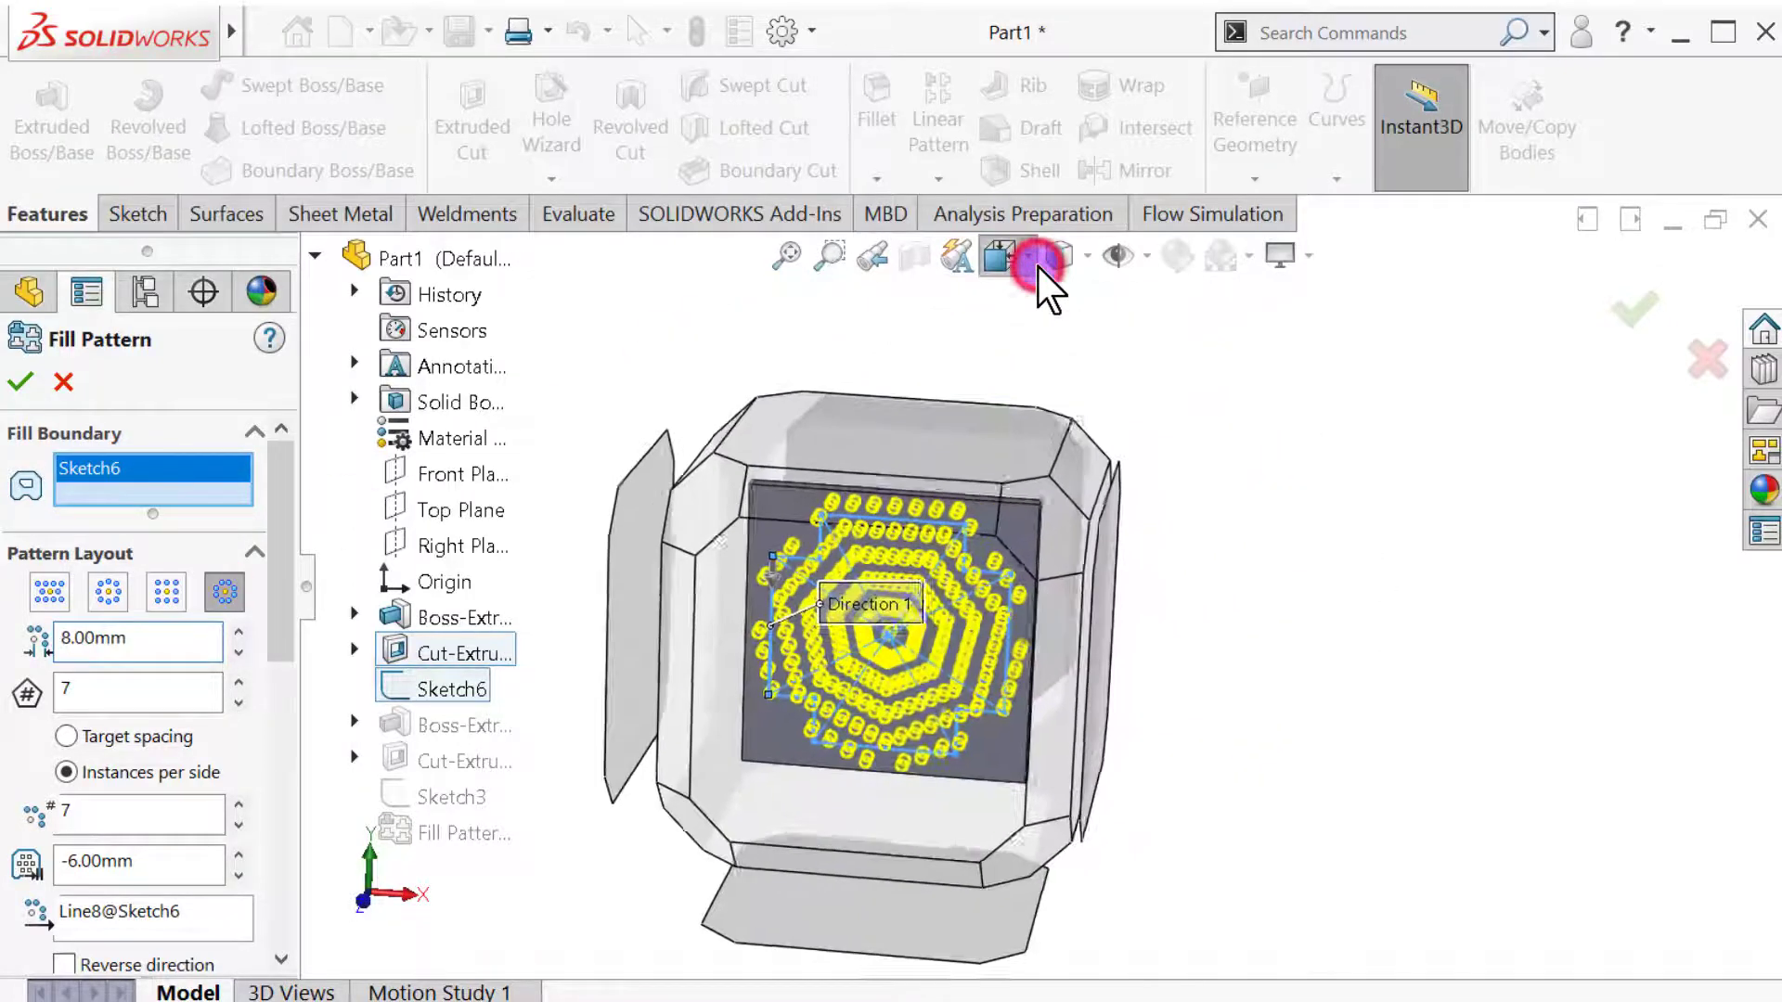
{"action": "left_click", "coordinate": [1046, 389]}
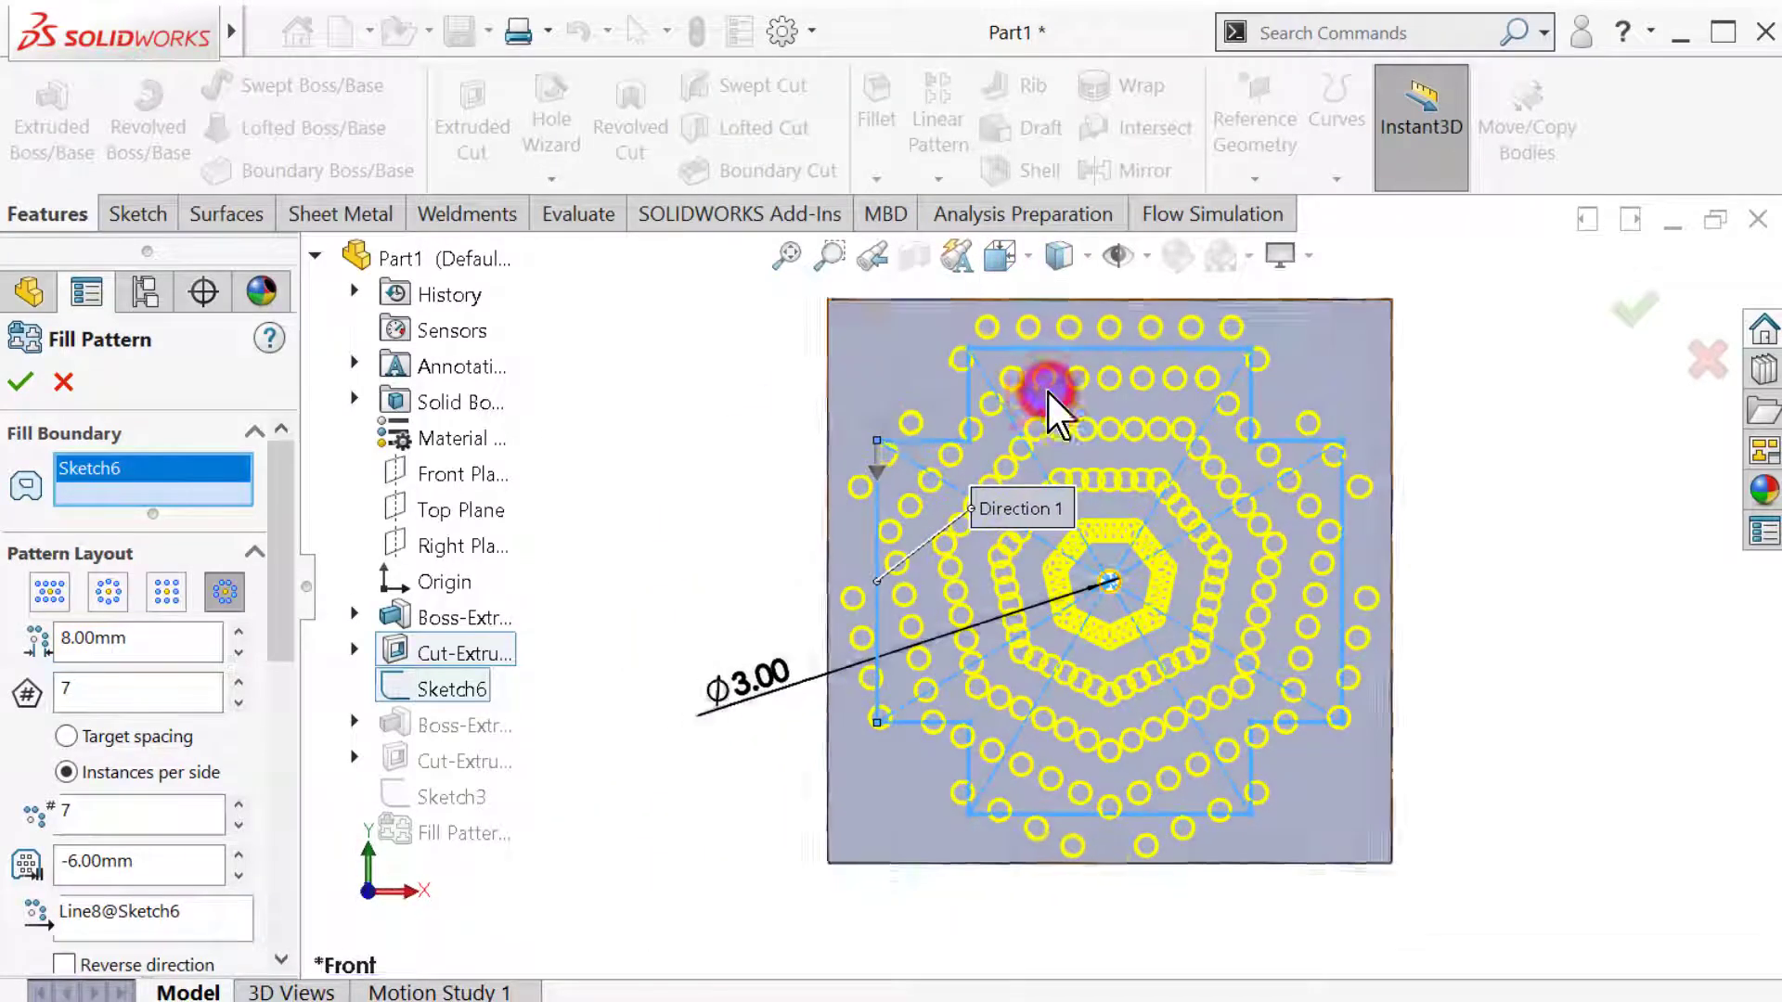
{"action": "left_click", "coordinate": [221, 599]}
{"action": "left_click", "coordinate": [144, 687]}
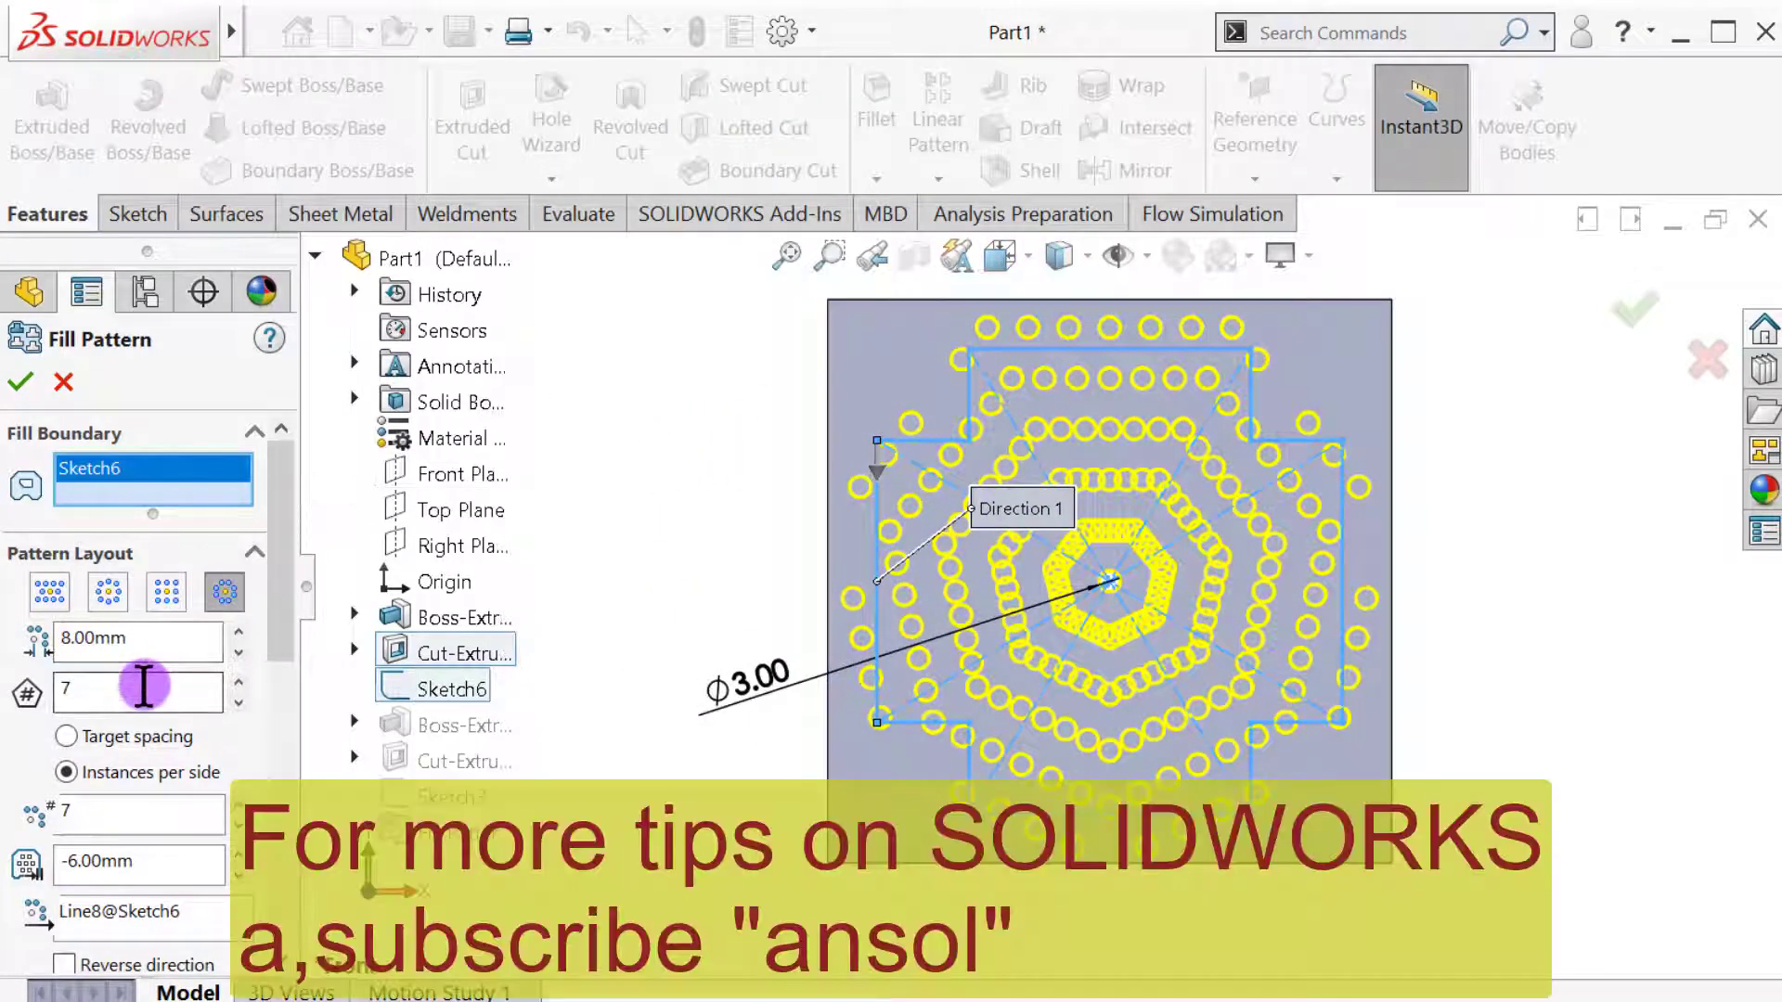
{"action": "left_click", "coordinate": [238, 702]}
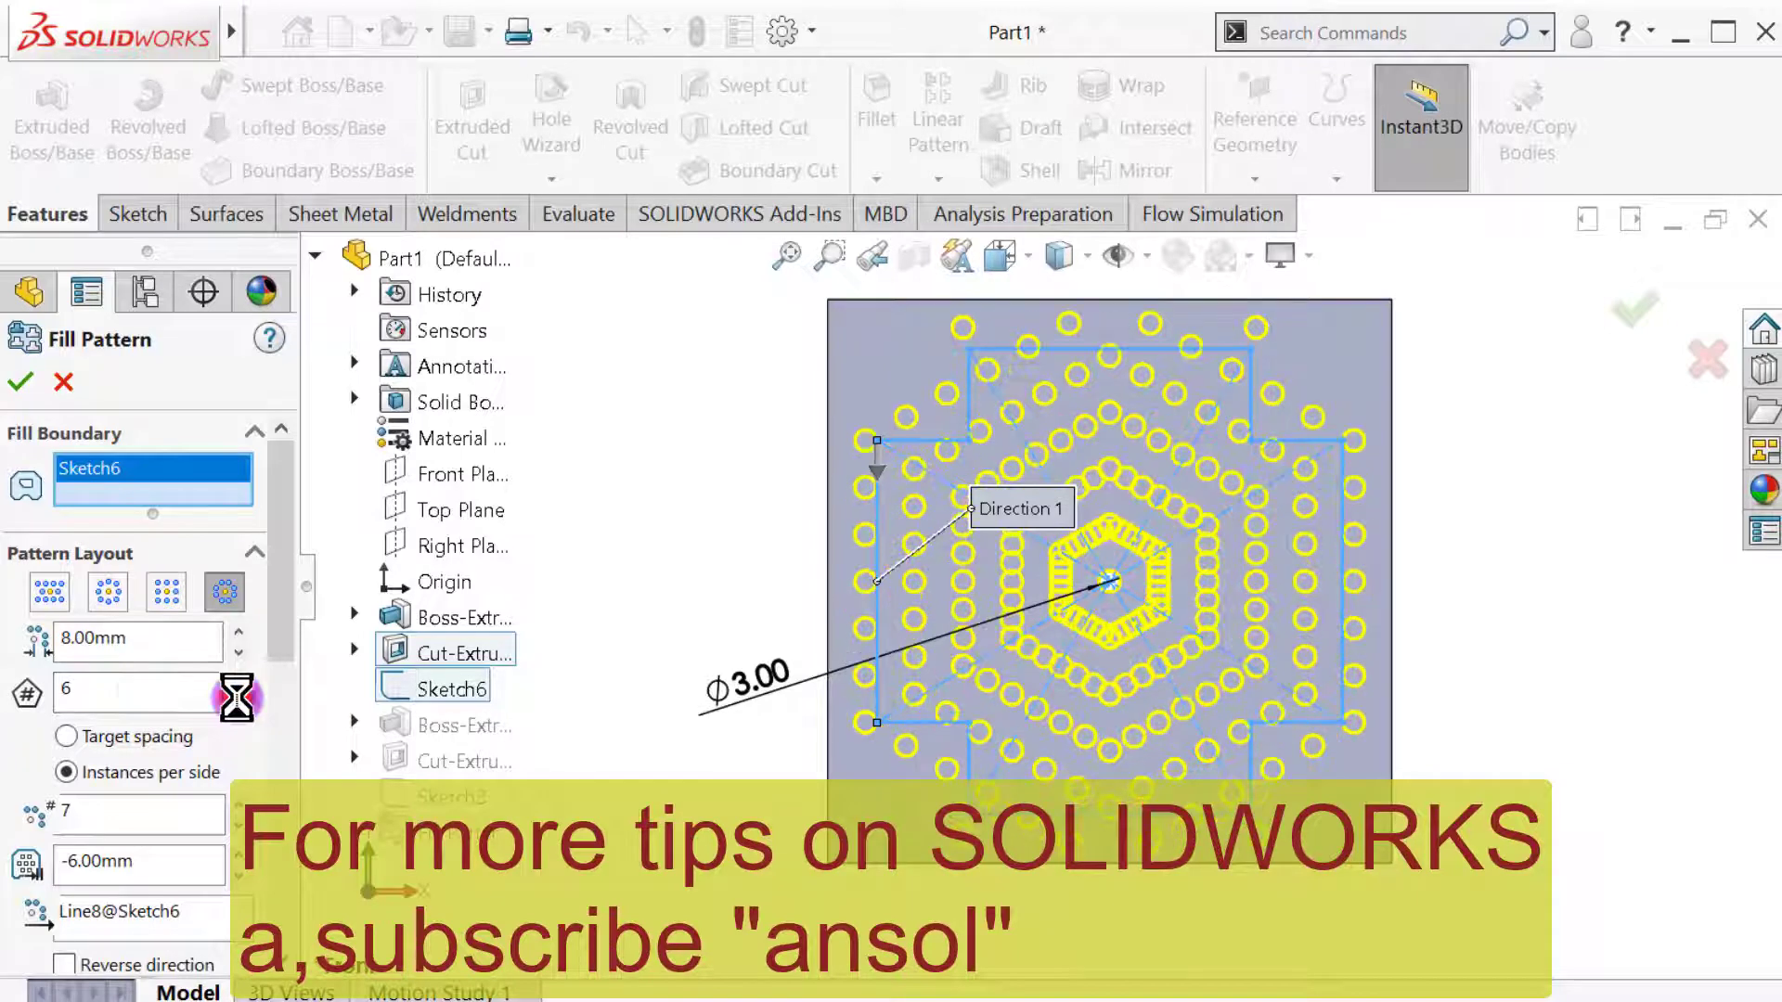
Switch the pattern layout to target spacing with an instance spacing of 7 mm
{"action": "left_click", "coordinate": [80, 730]}
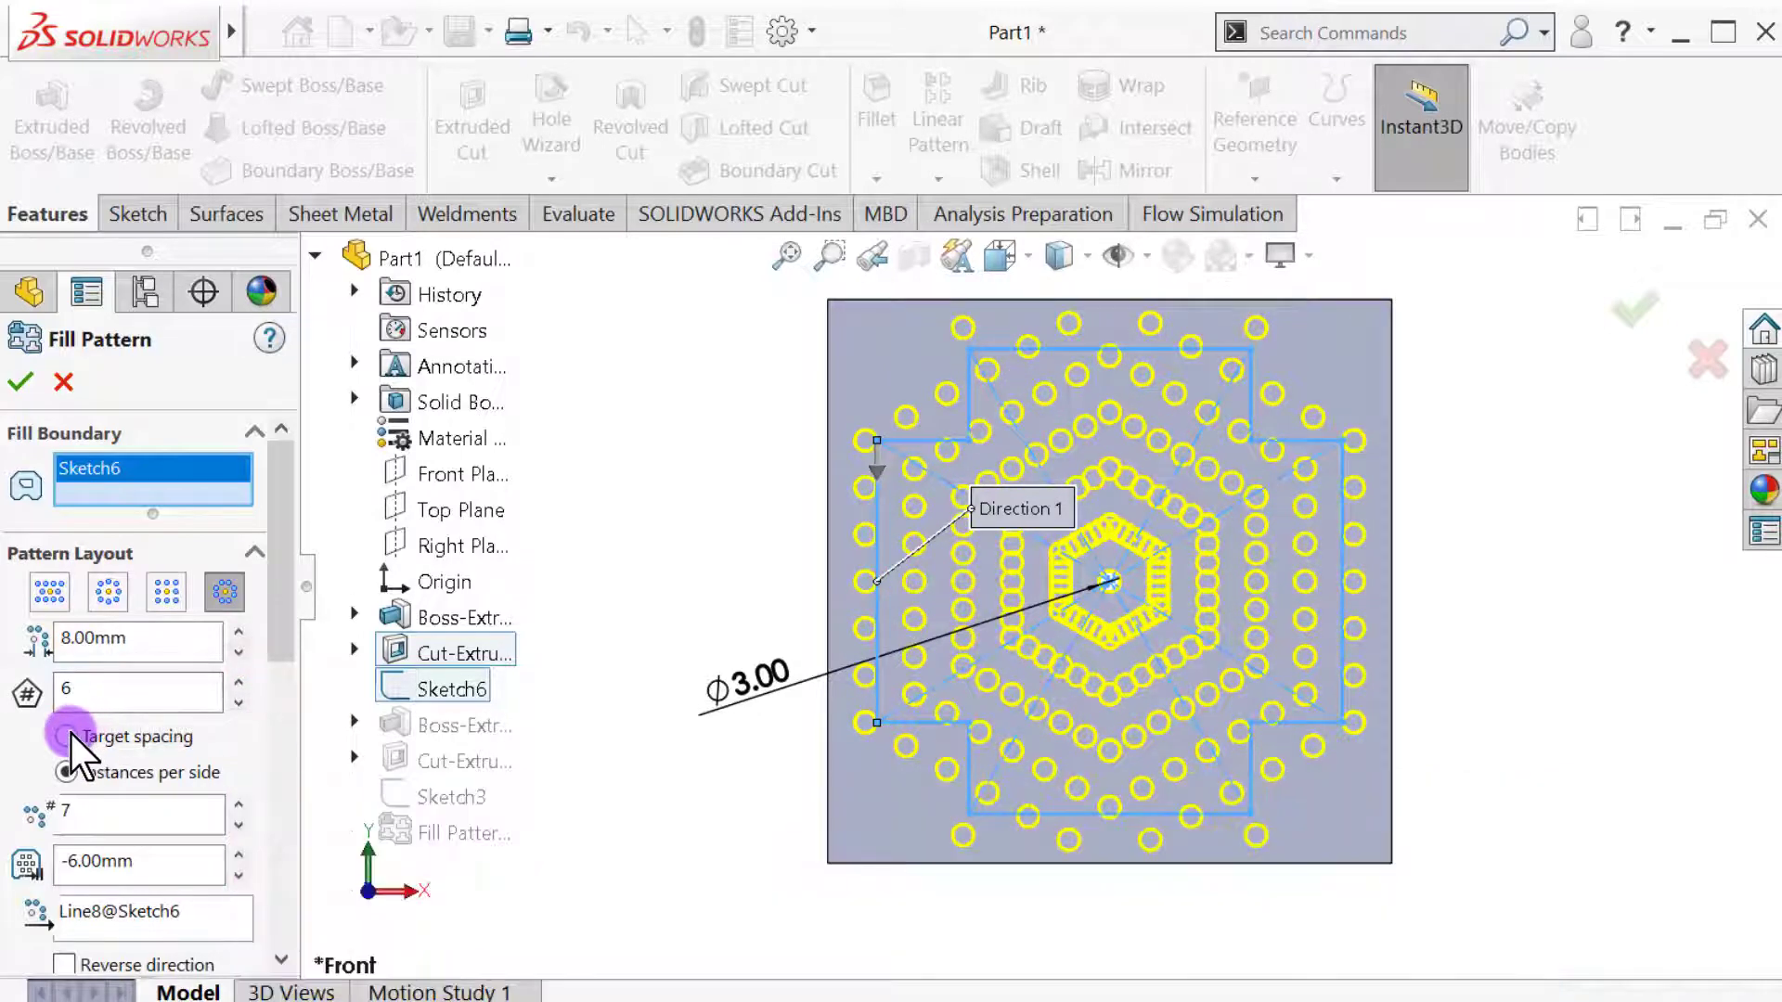
{"action": "left_click", "coordinate": [67, 736]}
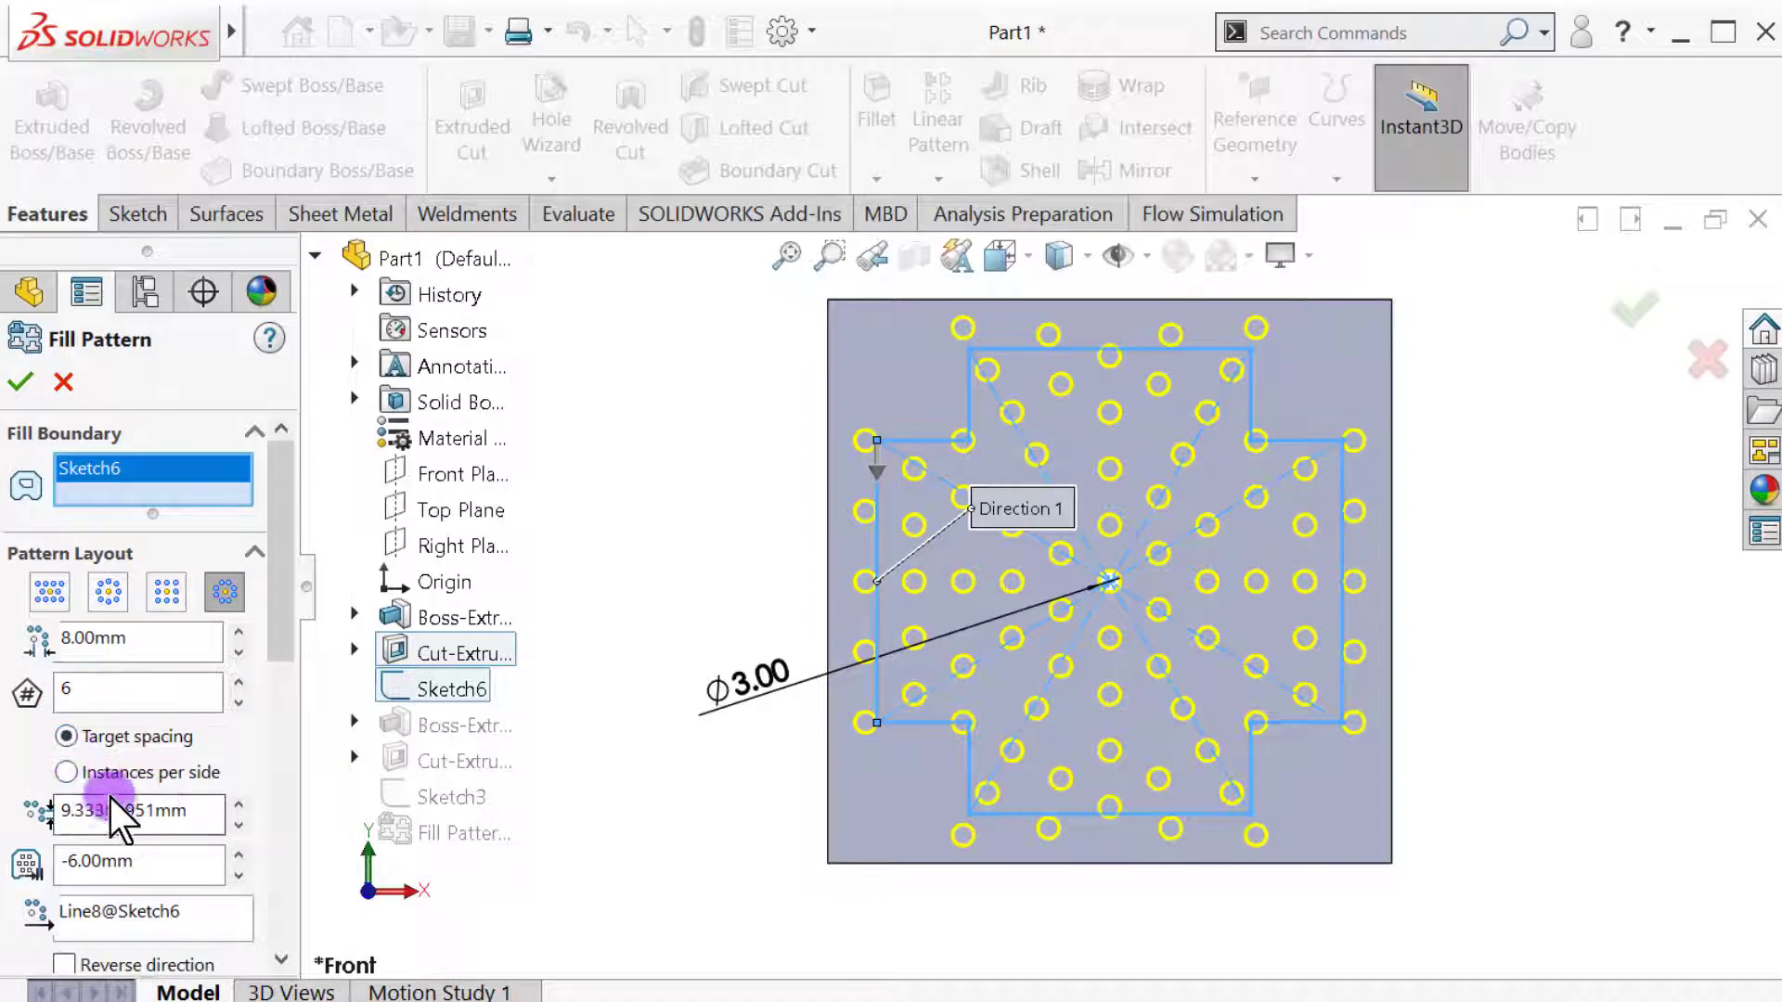
{"action": "double_click", "coordinate": [131, 814]}
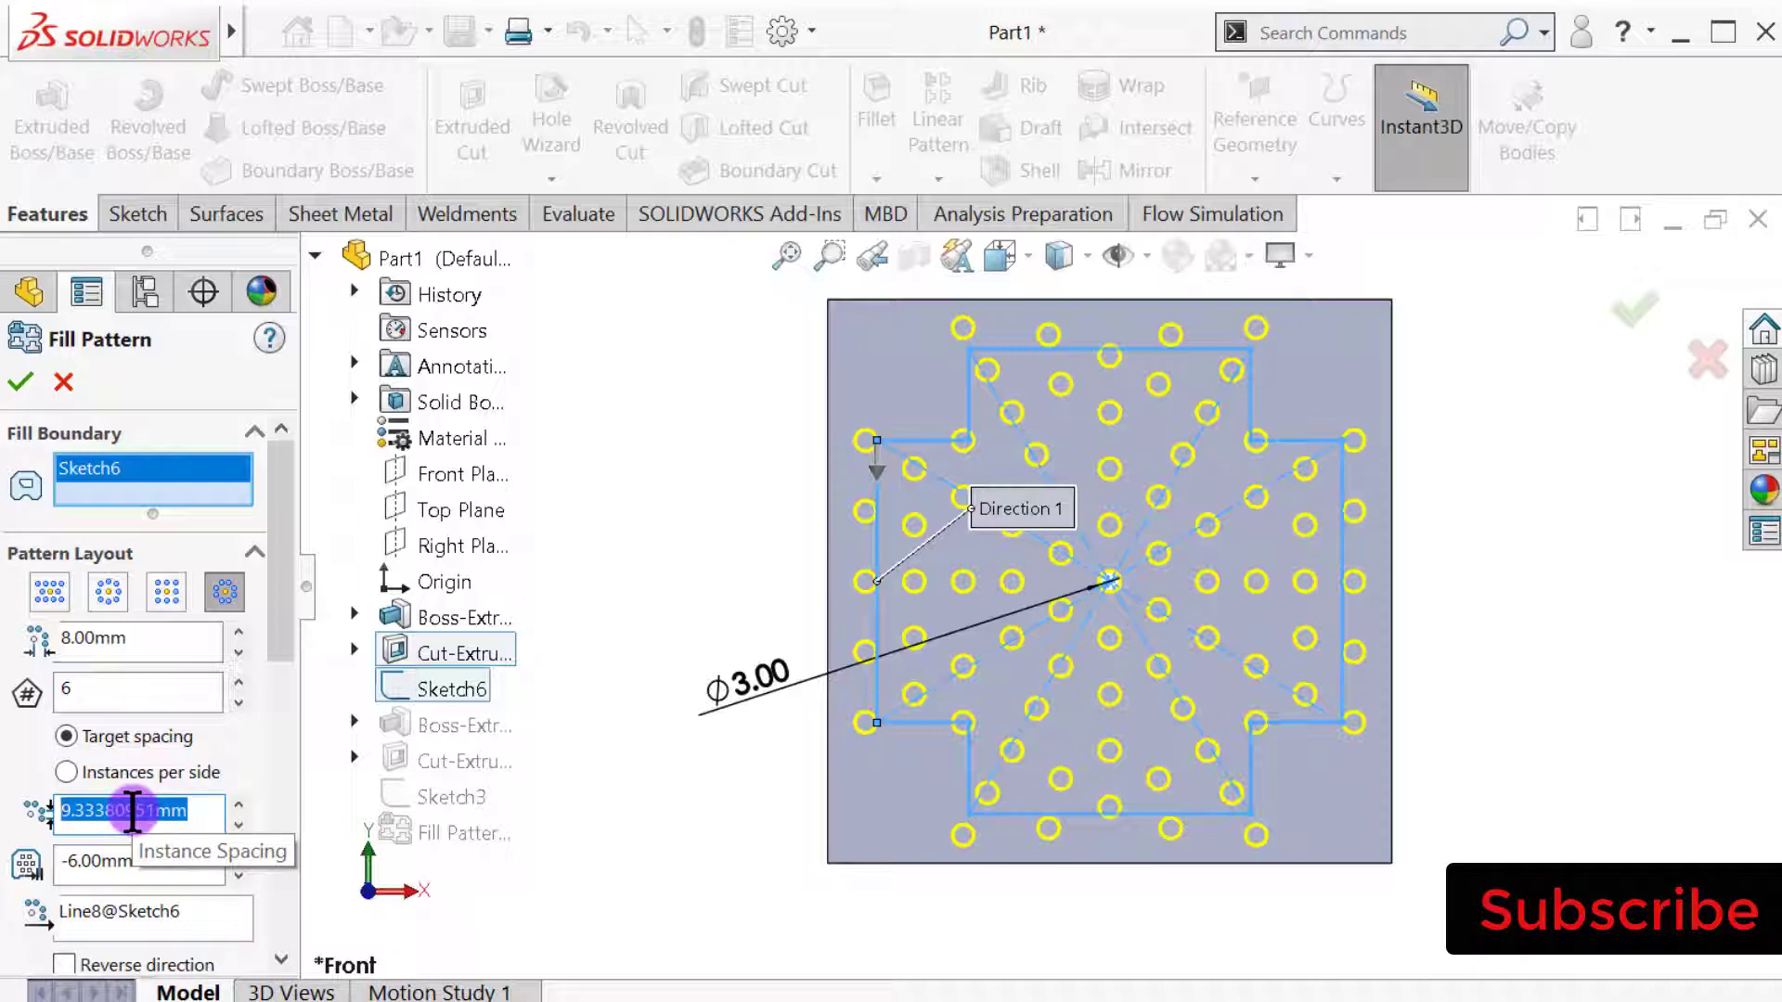
{"action": "key", "text": "Return"}
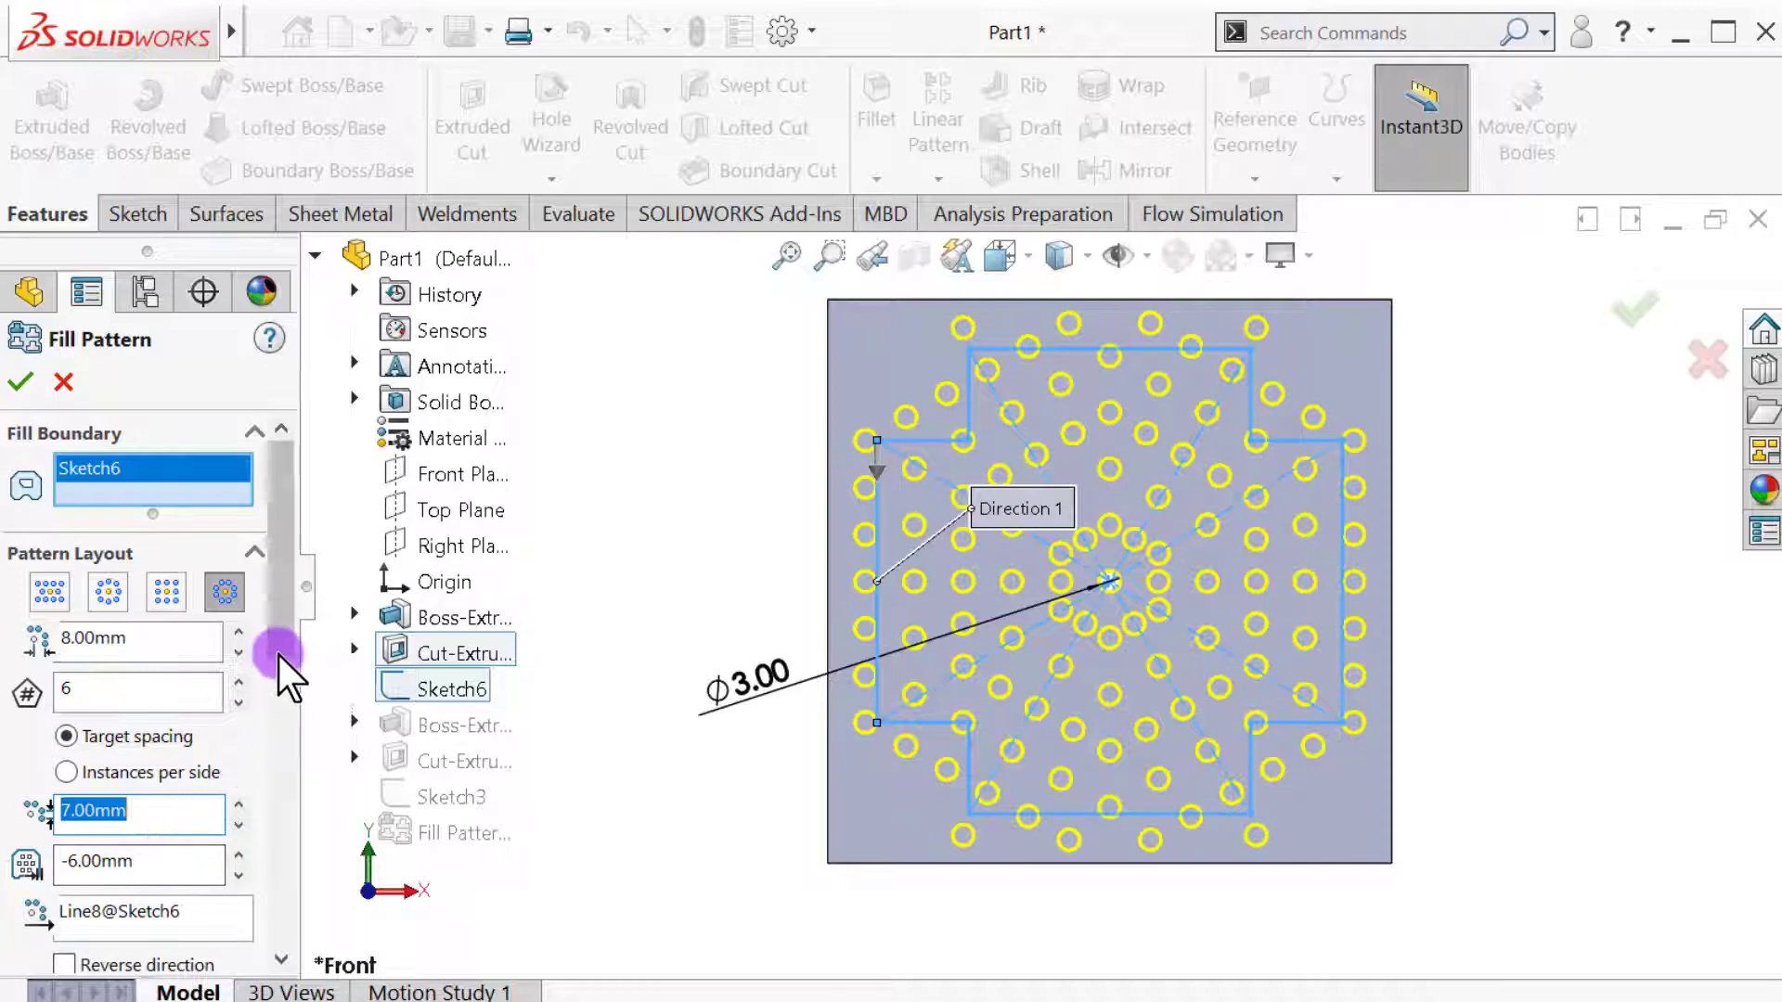
Activate Instances to Skip and skip the holes above and on the cross boundary's top edge
{"action": "left_click_drag", "start_coordinate": [281, 647], "coordinate": [139, 836]}
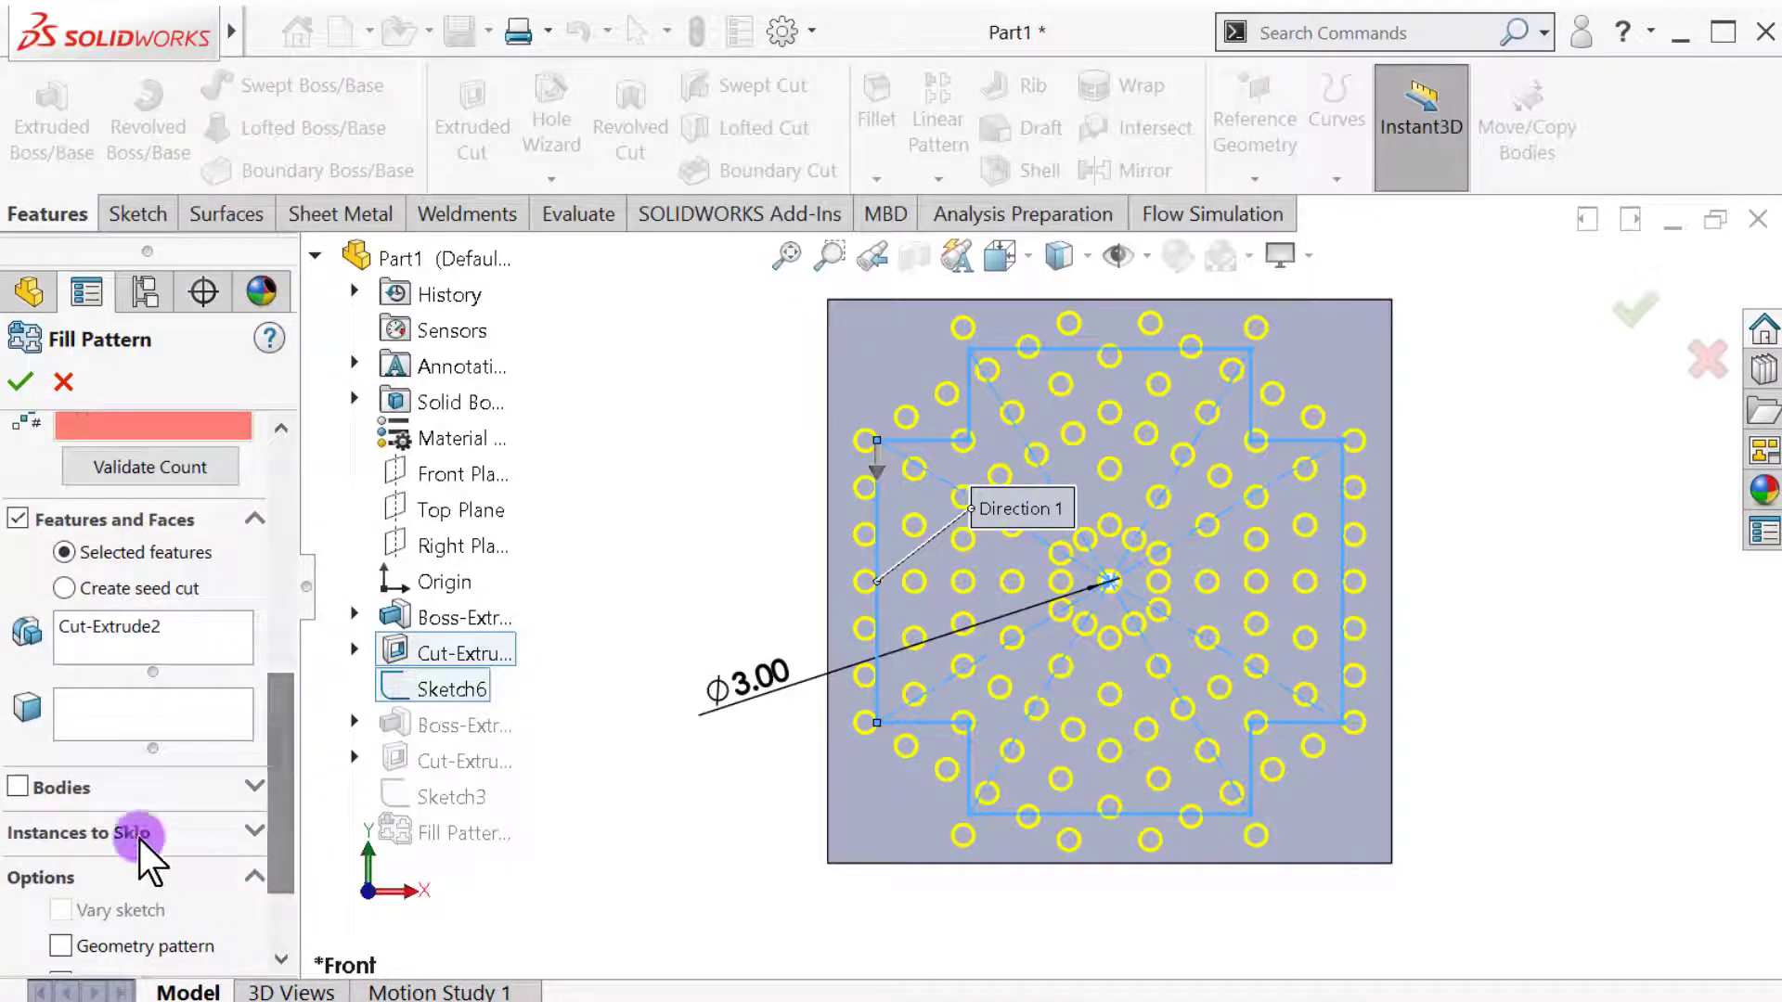
{"action": "left_click", "coordinate": [139, 833]}
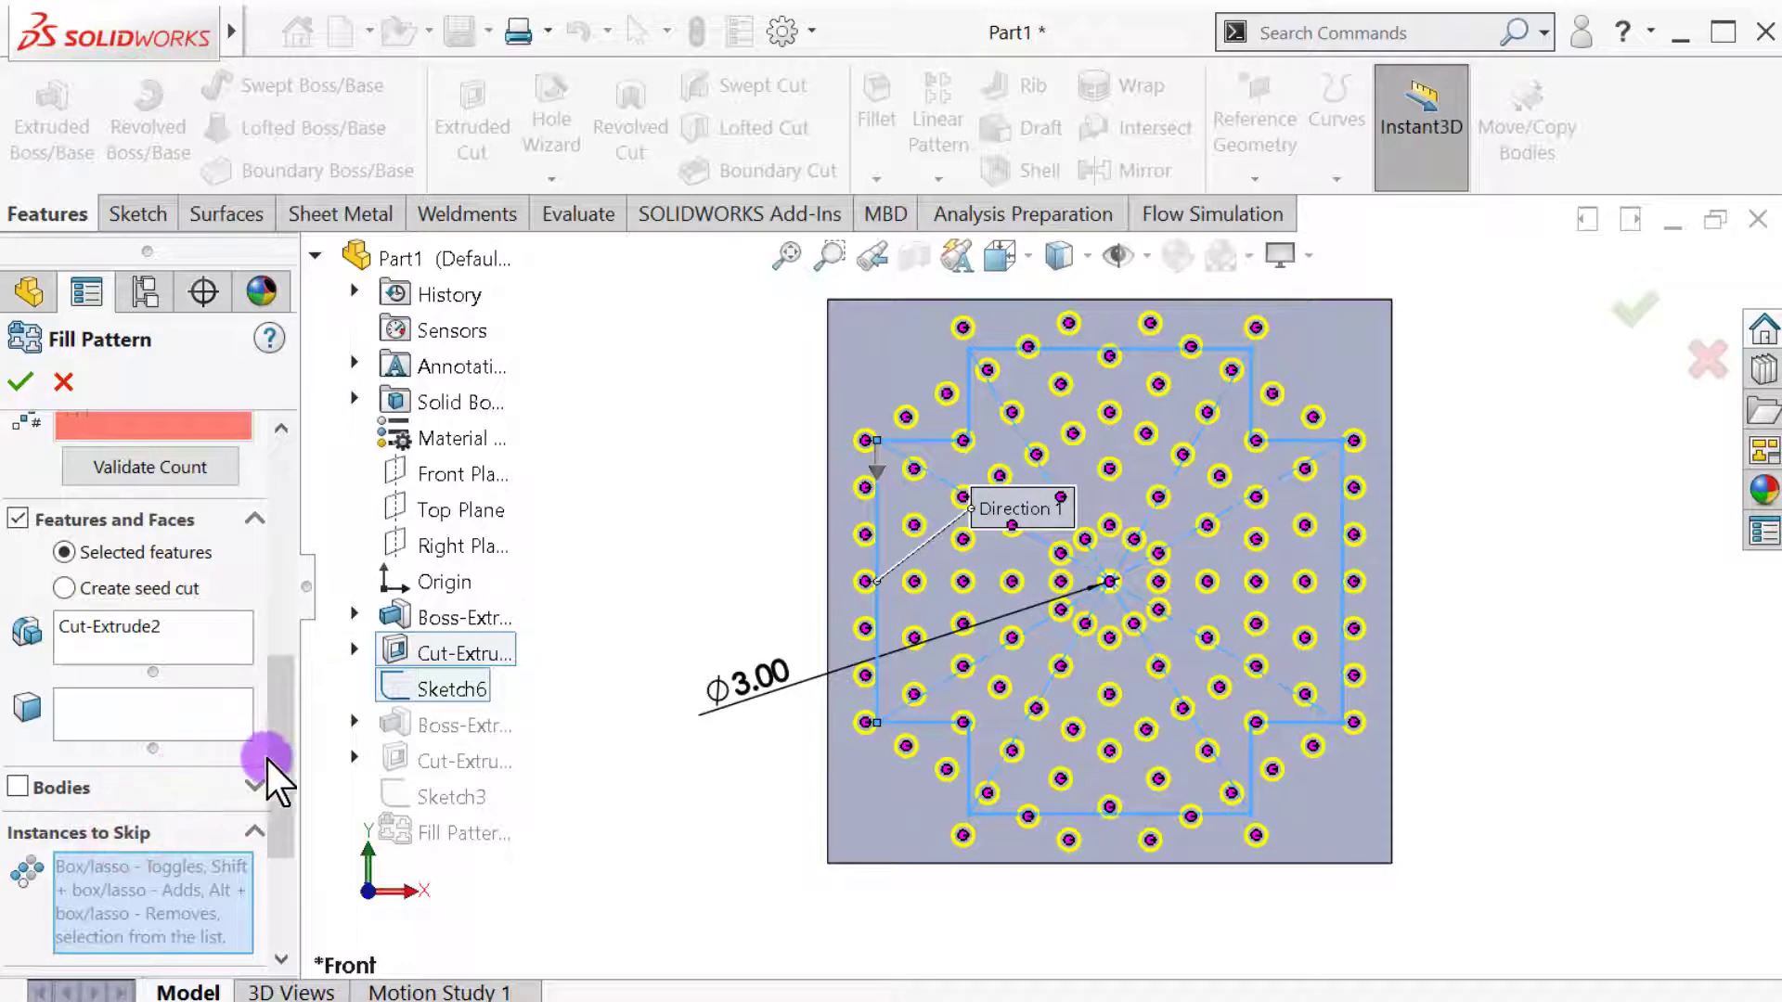
{"action": "left_click_drag", "start_coordinate": [268, 759], "coordinate": [287, 588]}
{"action": "left_click", "coordinate": [61, 813]}
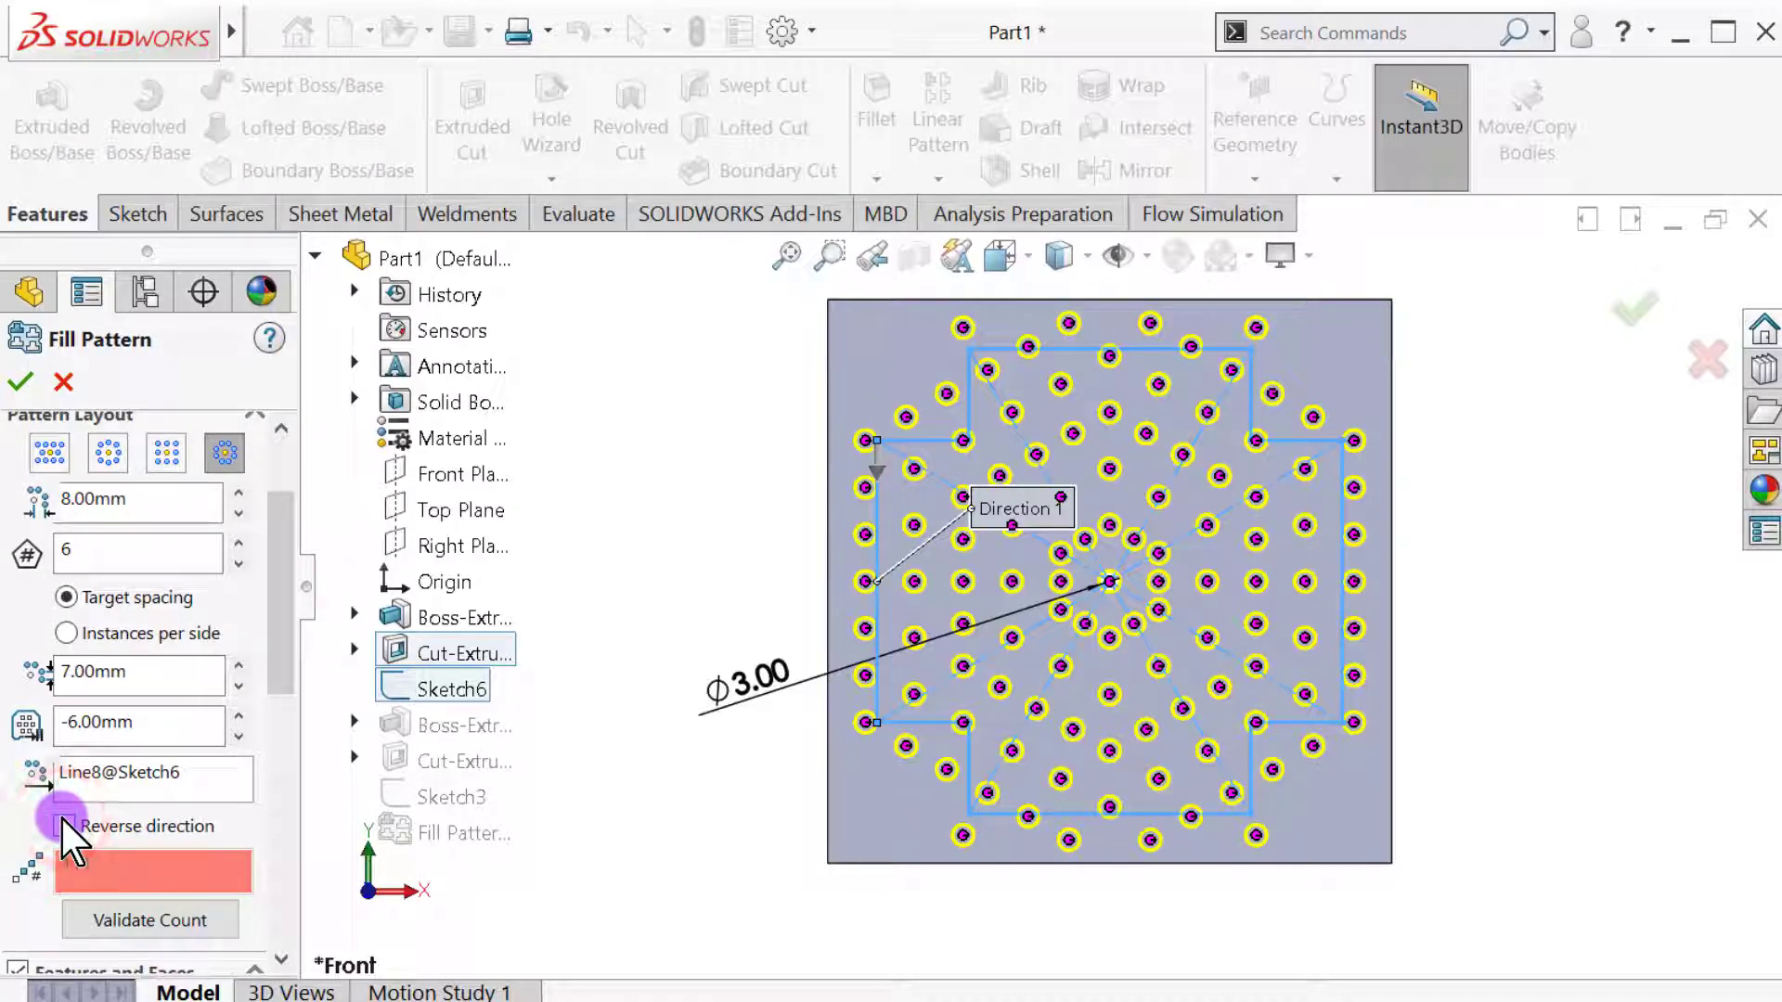
{"action": "left_click_drag", "start_coordinate": [285, 667], "coordinate": [289, 671]}
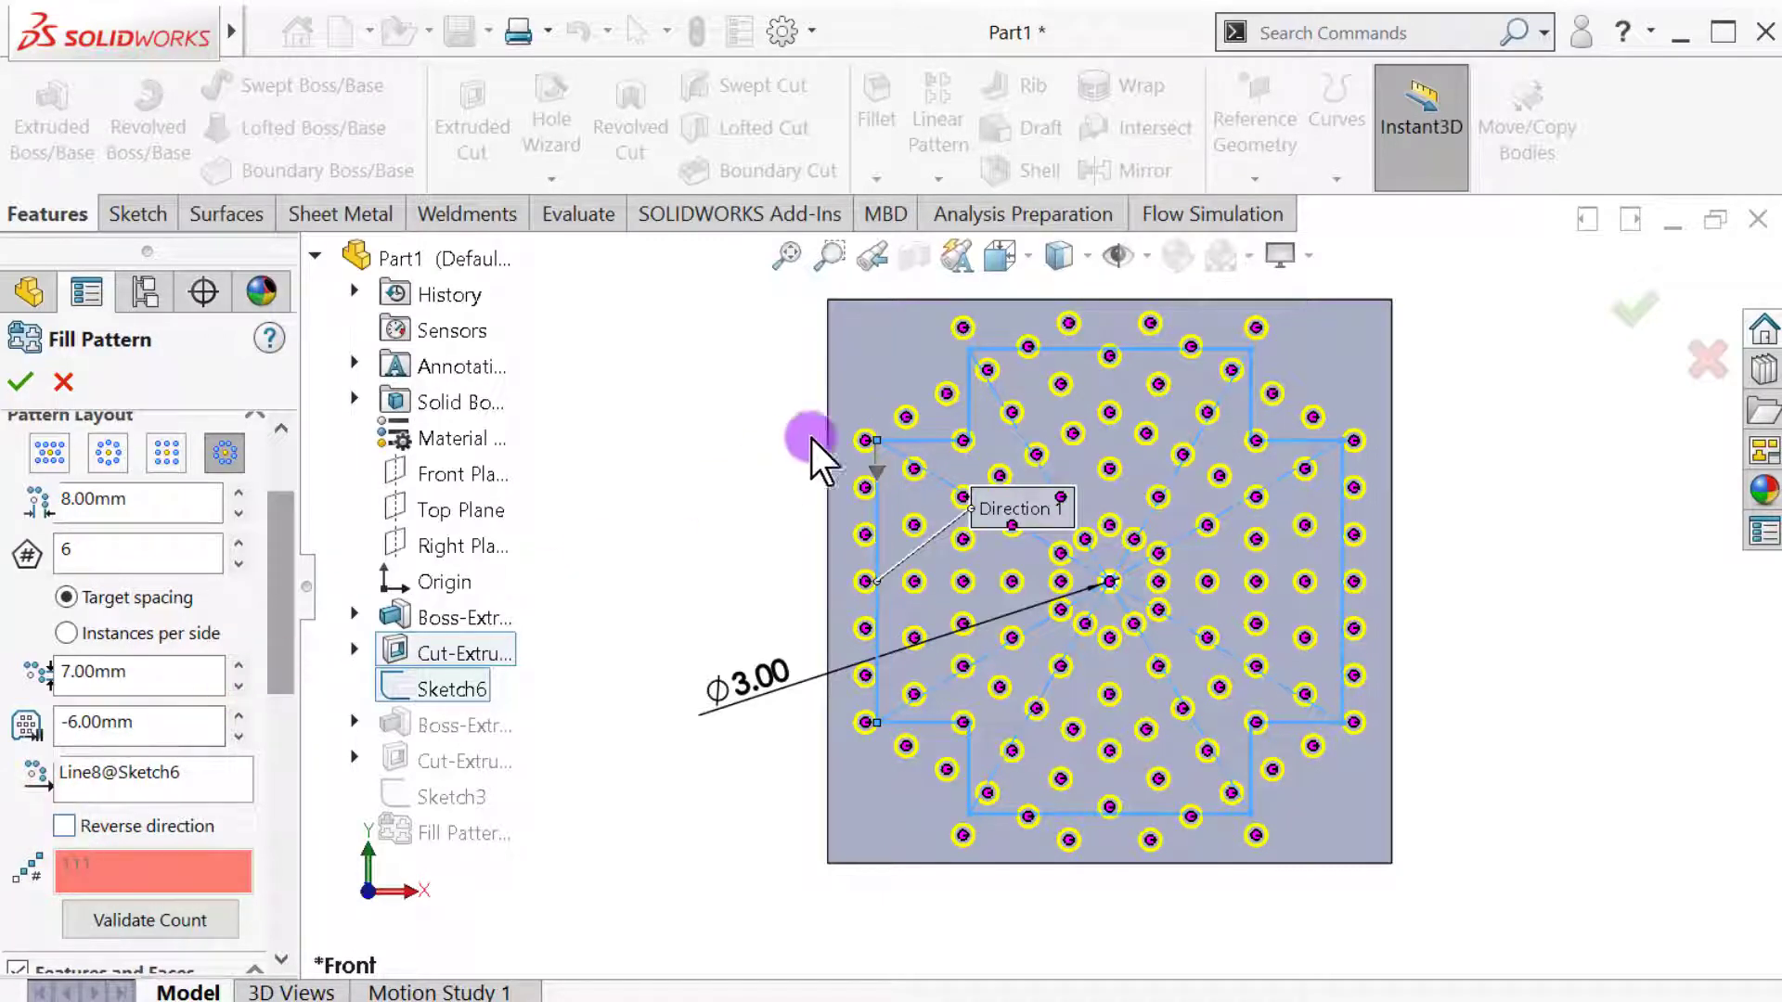
{"action": "scroll", "coordinate": [1147, 293], "scroll_direction": "down", "scroll_amount": 3}
{"action": "left_click", "coordinate": [1224, 387]}
{"action": "left_click", "coordinate": [1083, 403]}
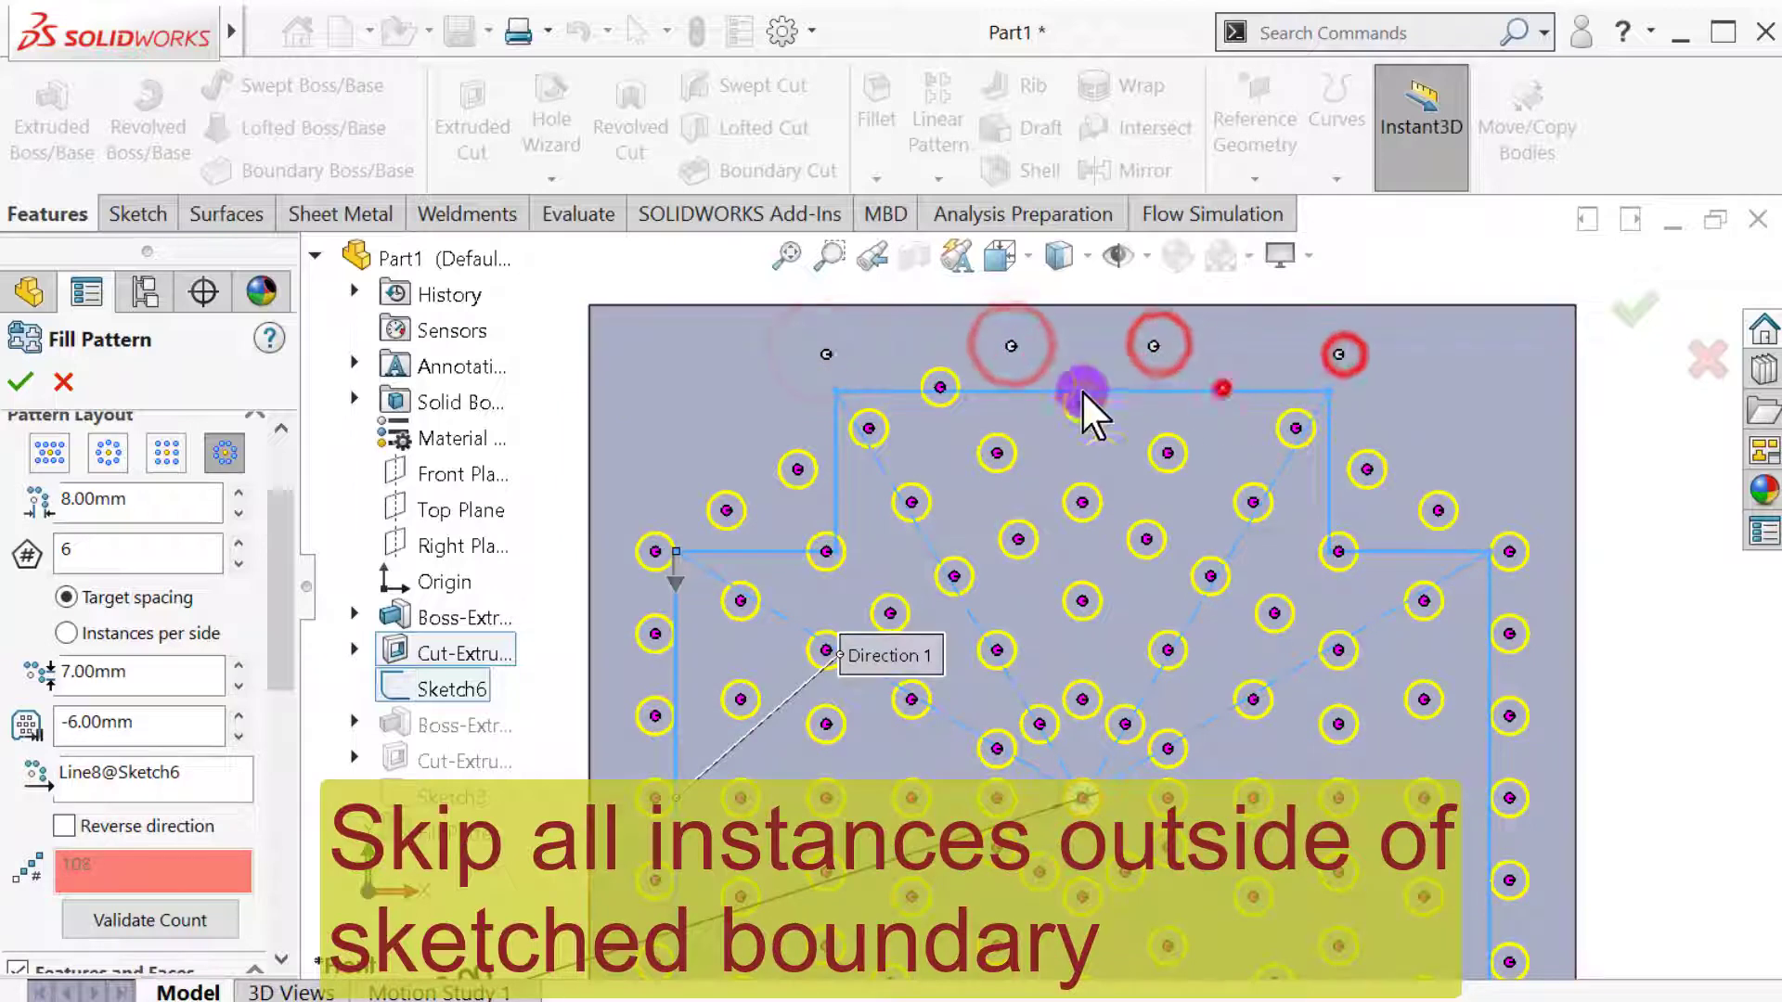
{"action": "left_click", "coordinate": [940, 387]}
Skip the hole instances outside and on the boundary around the cross's upper-left notch
{"action": "left_click", "coordinate": [798, 469]}
{"action": "left_click", "coordinate": [727, 510]}
{"action": "left_click", "coordinate": [655, 551]}
{"action": "left_click", "coordinate": [826, 552]}
{"action": "left_click", "coordinate": [727, 509]}
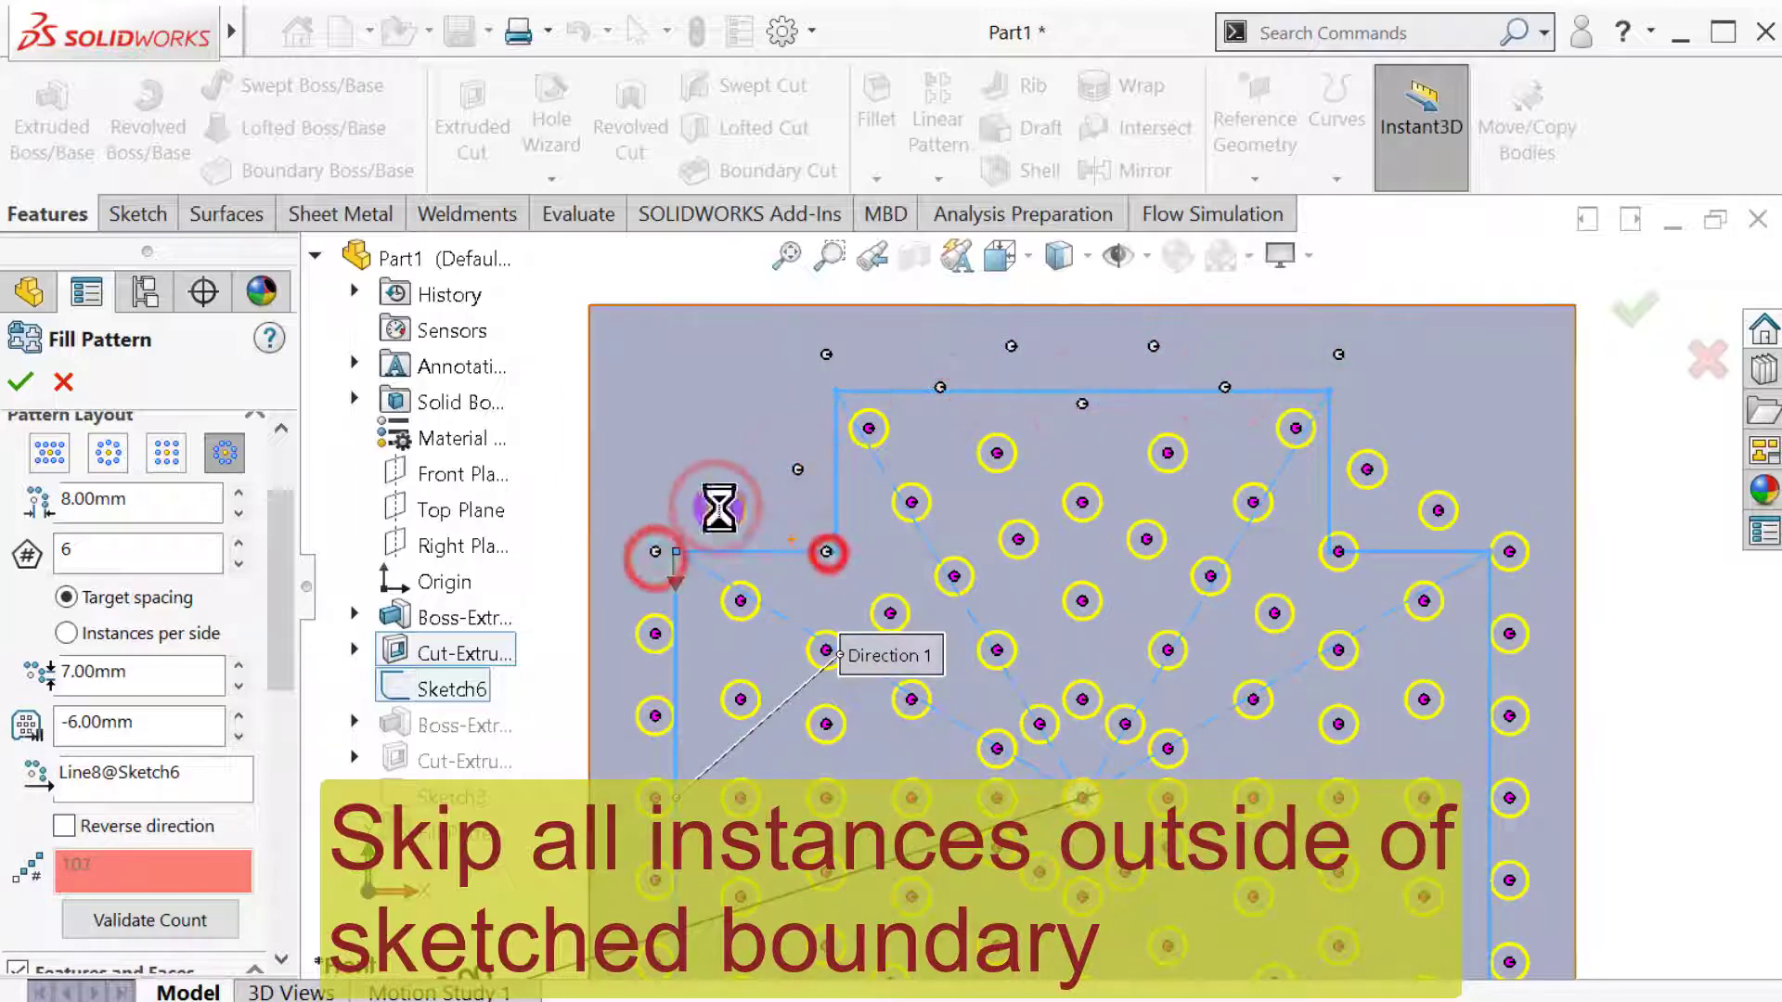
Skip the hole instances outside the cross's left edge down to its lower corner and validate the instance count
{"action": "left_click", "coordinate": [655, 634]}
{"action": "left_click", "coordinate": [176, 919]}
{"action": "scroll", "coordinate": [928, 549], "scroll_direction": "up", "scroll_amount": 2}
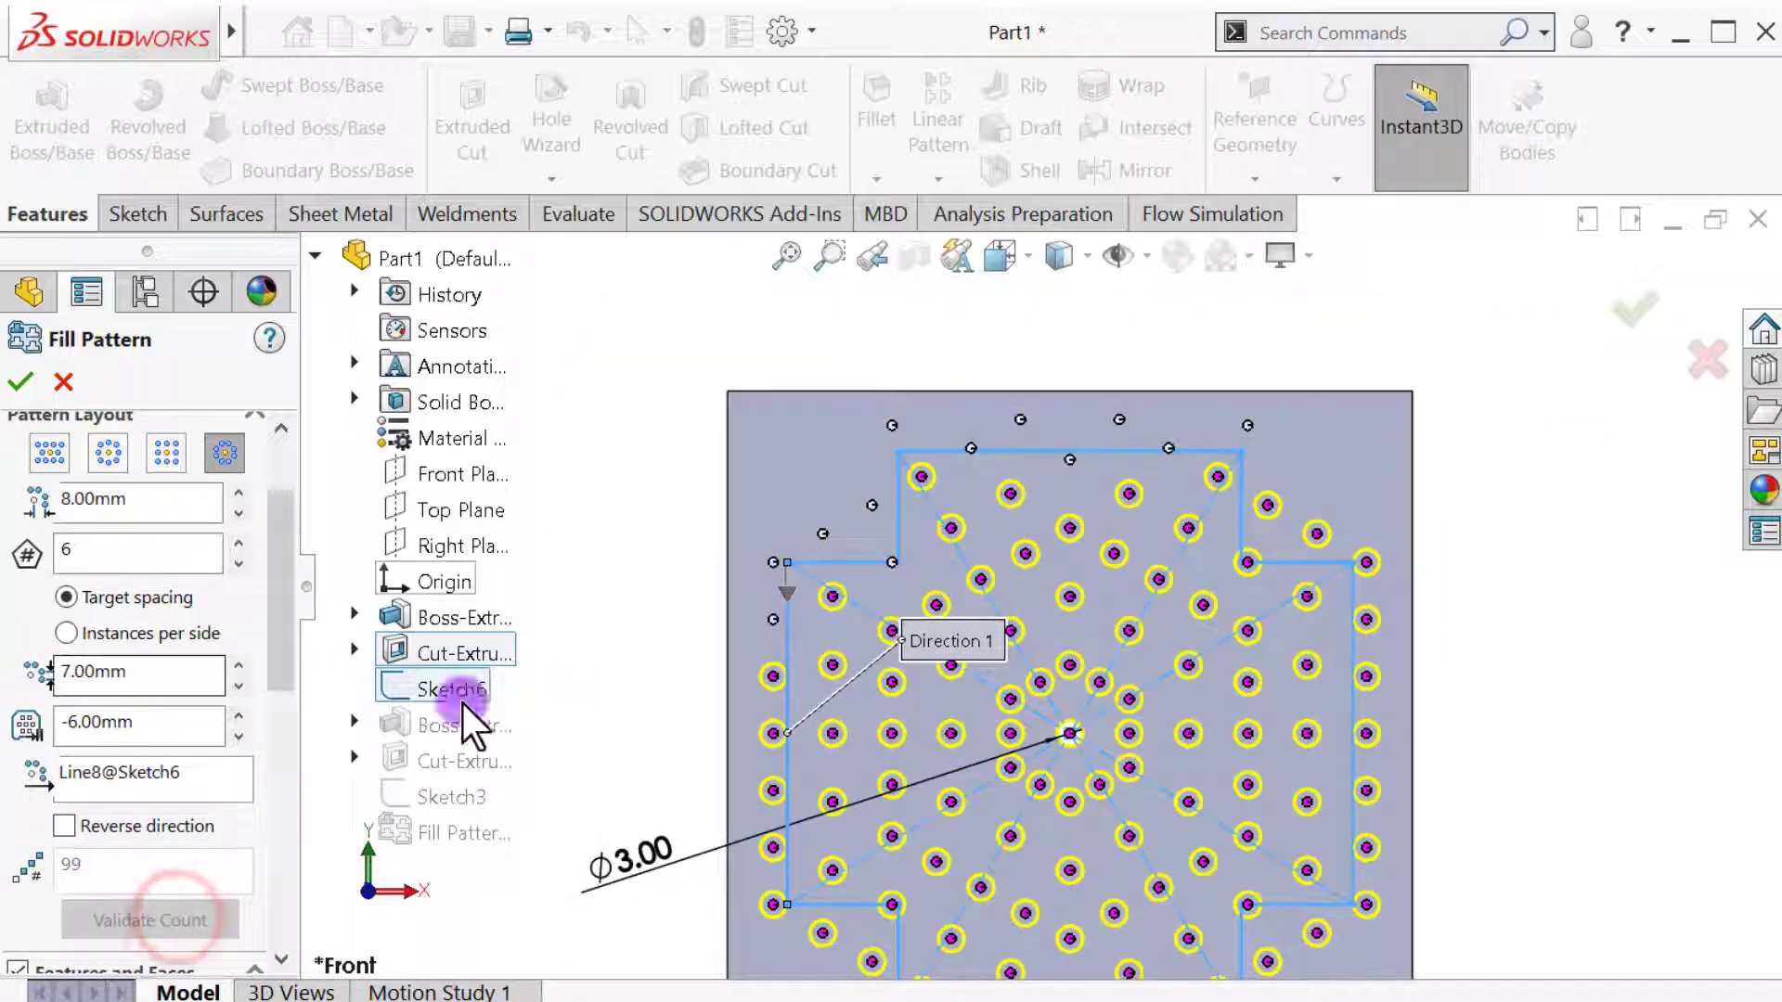
{"action": "scroll", "coordinate": [620, 713], "scroll_direction": "down", "scroll_amount": 2}
{"action": "left_click", "coordinate": [839, 663]}
{"action": "left_click", "coordinate": [839, 748]}
{"action": "scroll", "coordinate": [868, 780], "scroll_direction": "up", "scroll_amount": 2}
{"action": "scroll", "coordinate": [896, 840], "scroll_direction": "down", "scroll_amount": 2}
{"action": "left_click", "coordinate": [921, 706]}
{"action": "left_click", "coordinate": [919, 789]}
{"action": "left_click", "coordinate": [919, 868]}
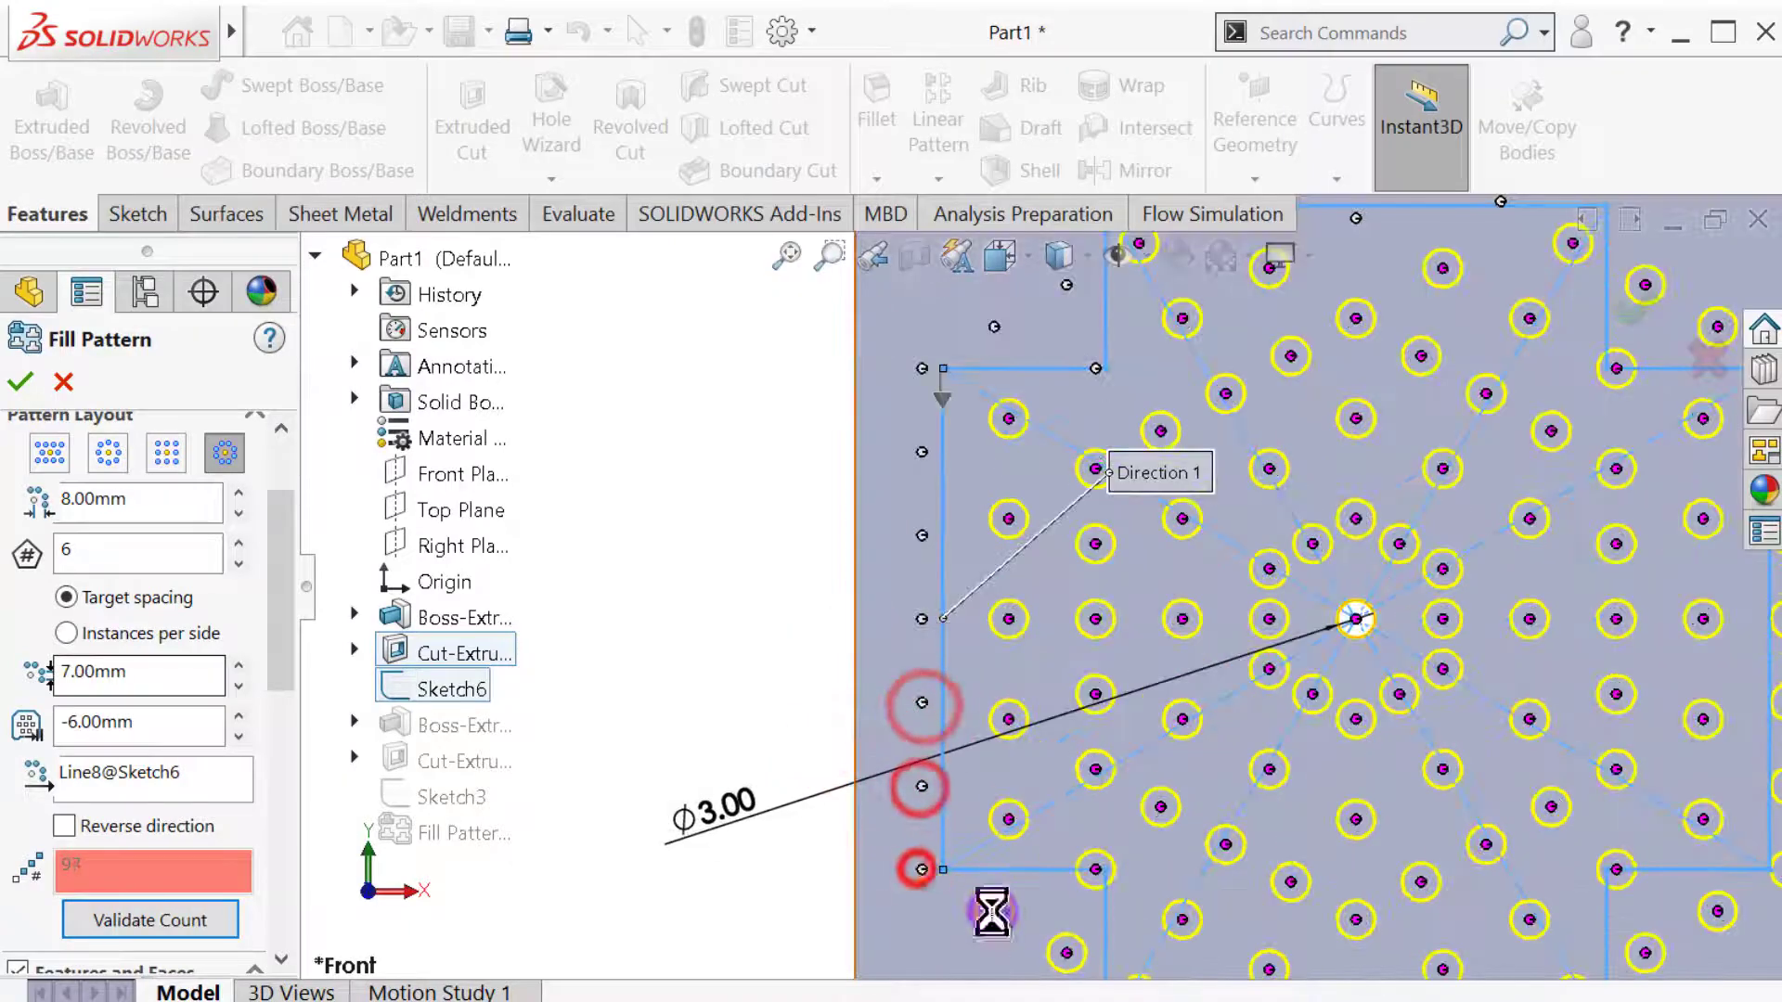
Skip the hole instances outside and on the boundary around the cross's lower-left notch
{"action": "left_click", "coordinate": [991, 912]}
{"action": "left_click", "coordinate": [1098, 870]}
{"action": "scroll", "coordinate": [1104, 874], "scroll_direction": "up", "scroll_amount": 2}
{"action": "scroll", "coordinate": [1134, 927], "scroll_direction": "down", "scroll_amount": 3}
{"action": "left_click", "coordinate": [995, 771]}
Skip the hole instances below and on the cross boundary's bottom edge
{"action": "left_click", "coordinate": [1032, 916]}
{"action": "left_click", "coordinate": [1257, 917]}
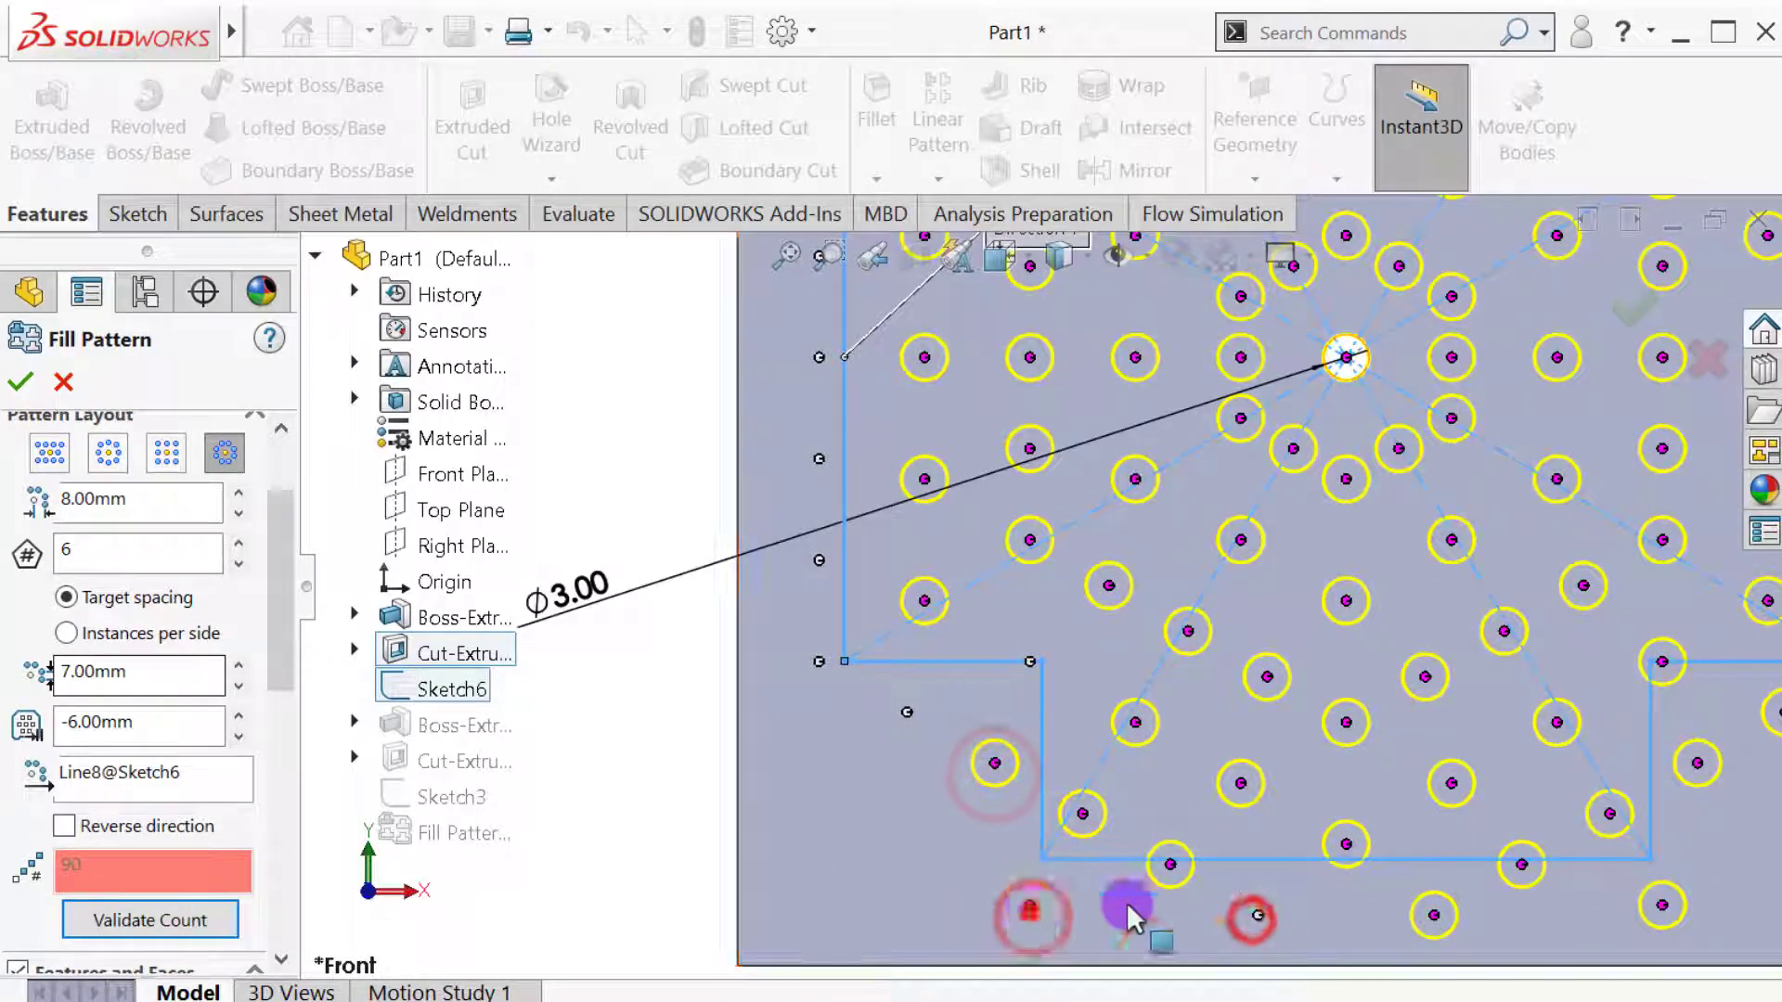
{"action": "left_click", "coordinate": [1030, 908]}
{"action": "left_click", "coordinate": [1168, 868]}
{"action": "left_click", "coordinate": [1346, 845]}
{"action": "left_click", "coordinate": [1524, 864]}
{"action": "left_click", "coordinate": [1430, 913]}
{"action": "left_click", "coordinate": [1660, 907]}
Skip the hole instances outside the cross's lower-right notch and along its right edge
{"action": "scroll", "coordinate": [1104, 803], "scroll_direction": "up", "scroll_amount": 3}
{"action": "scroll", "coordinate": [1351, 594], "scroll_direction": "down", "scroll_amount": 2}
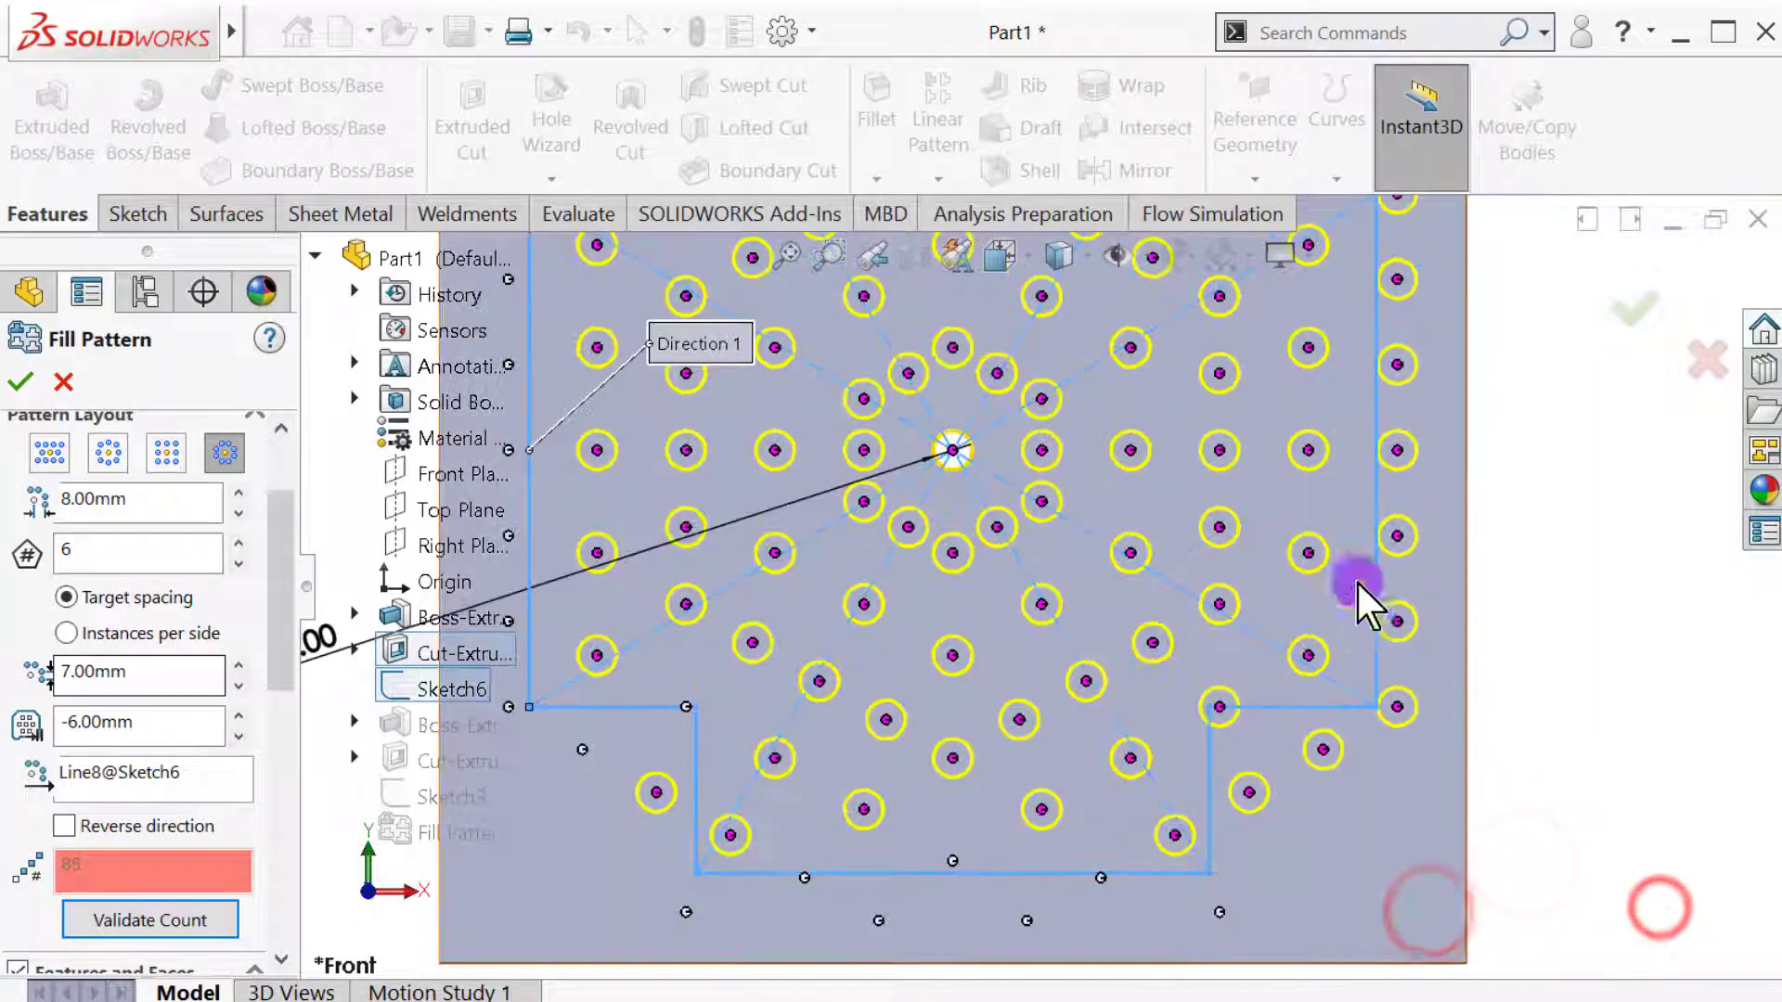
{"action": "left_click", "coordinate": [1248, 793]}
{"action": "left_click", "coordinate": [1398, 622]}
{"action": "left_click", "coordinate": [1399, 536]}
{"action": "left_click", "coordinate": [1399, 452]}
{"action": "left_click", "coordinate": [1398, 366]}
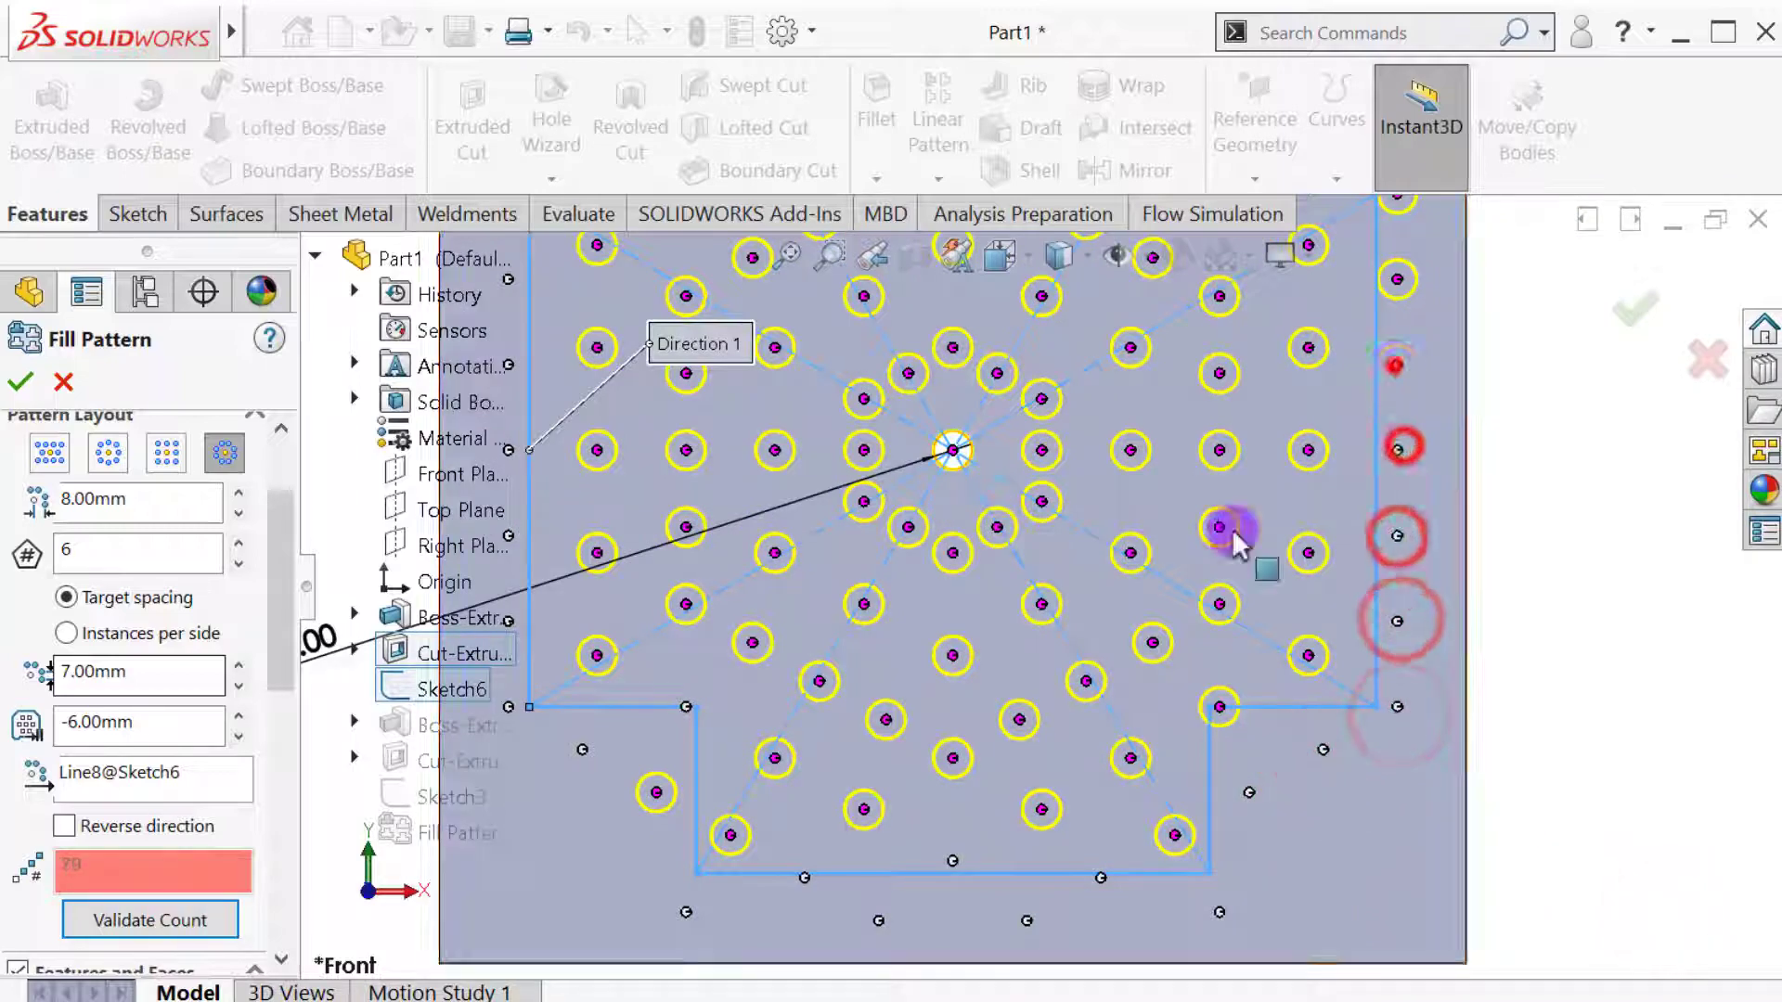
Skip the remaining hole instances by the upper right edge and outside the upper-right notch, and complete the fill pattern
{"action": "scroll", "coordinate": [1233, 527], "scroll_direction": "up", "scroll_amount": 3}
{"action": "scroll", "coordinate": [1244, 371], "scroll_direction": "down", "scroll_amount": 2}
{"action": "left_click", "coordinate": [1222, 597]}
{"action": "left_click", "coordinate": [1219, 521]}
{"action": "left_click", "coordinate": [1157, 483]}
{"action": "left_click", "coordinate": [1092, 446]}
{"action": "scroll", "coordinate": [1081, 483], "scroll_direction": "up", "scroll_amount": 2}
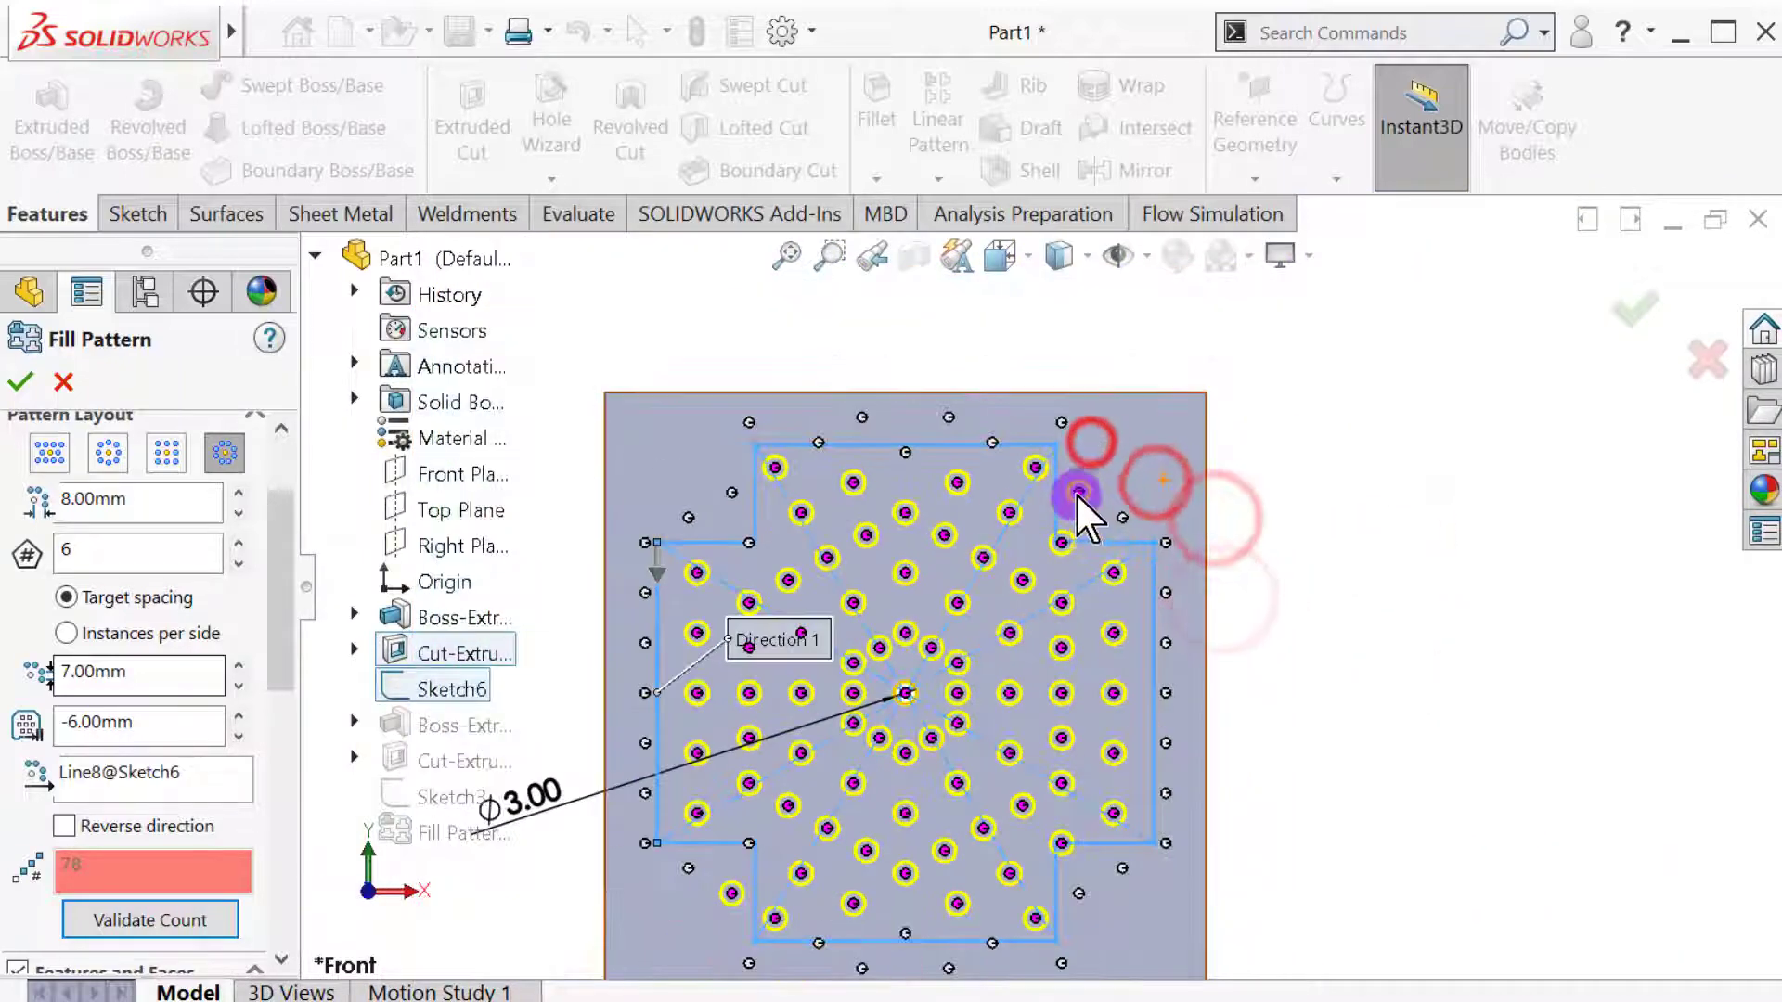
{"action": "left_click", "coordinate": [1078, 493]}
{"action": "scroll", "coordinate": [751, 849], "scroll_direction": "down", "scroll_amount": 1}
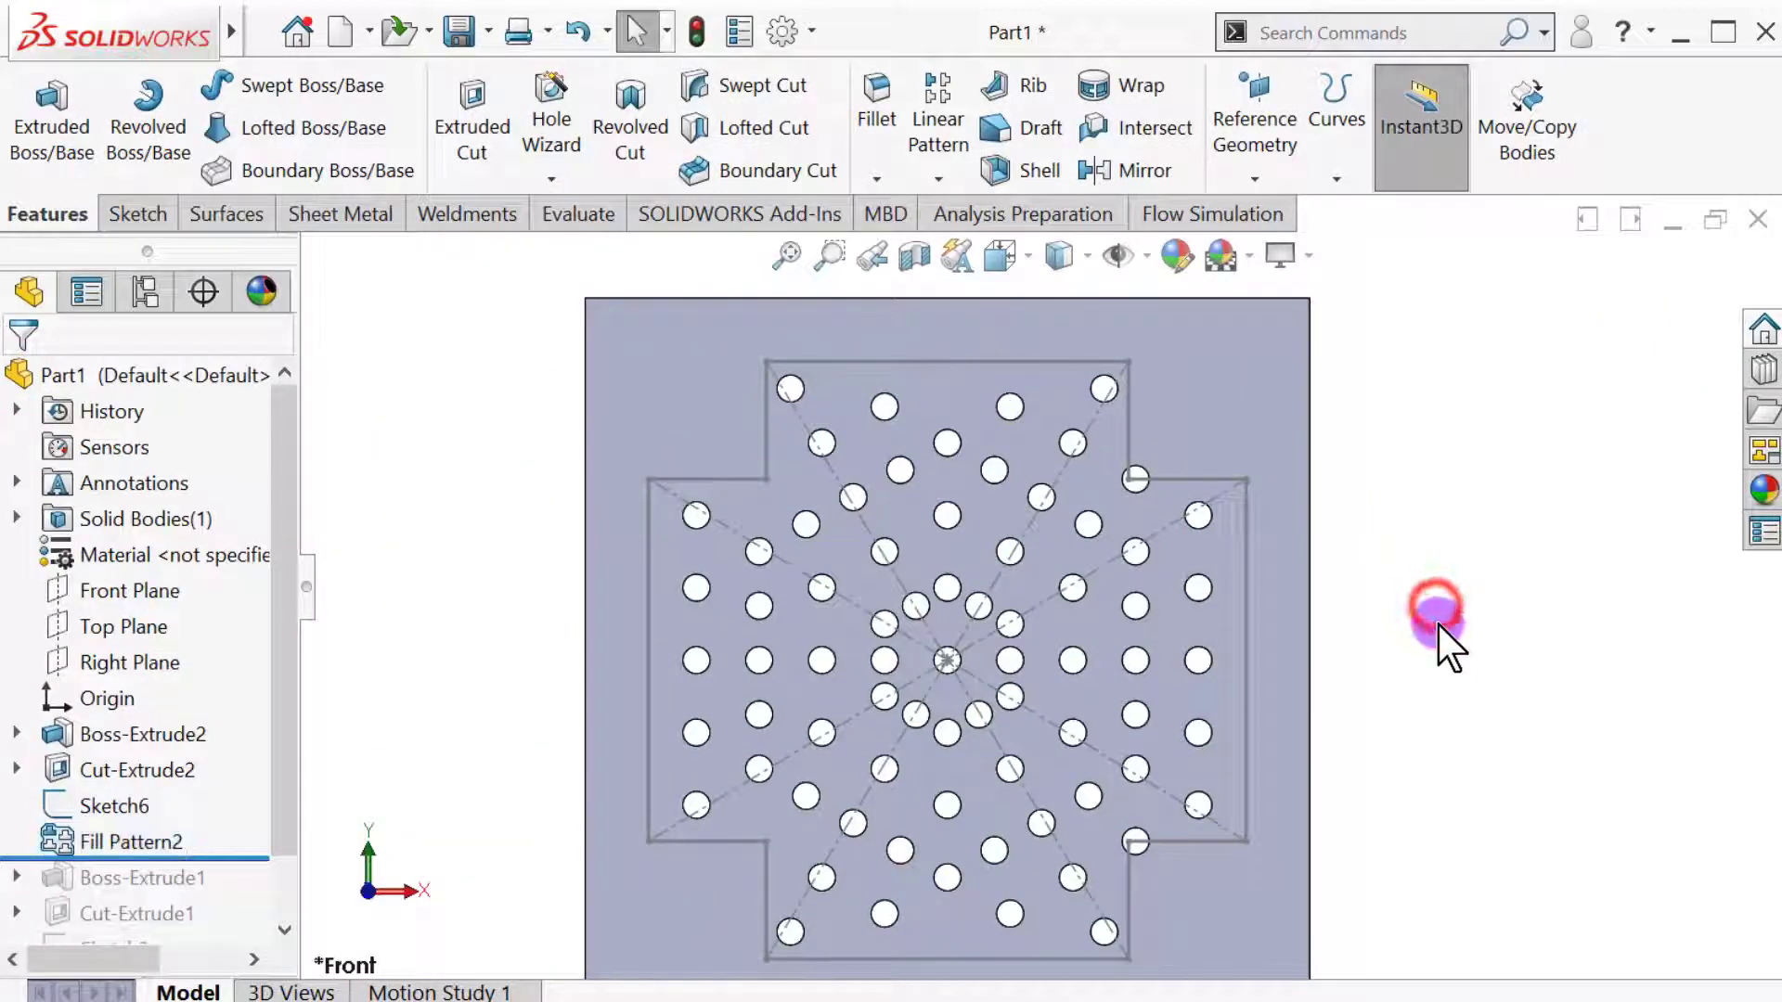
{"action": "scroll", "coordinate": [1420, 638], "scroll_direction": "up", "scroll_amount": 2}
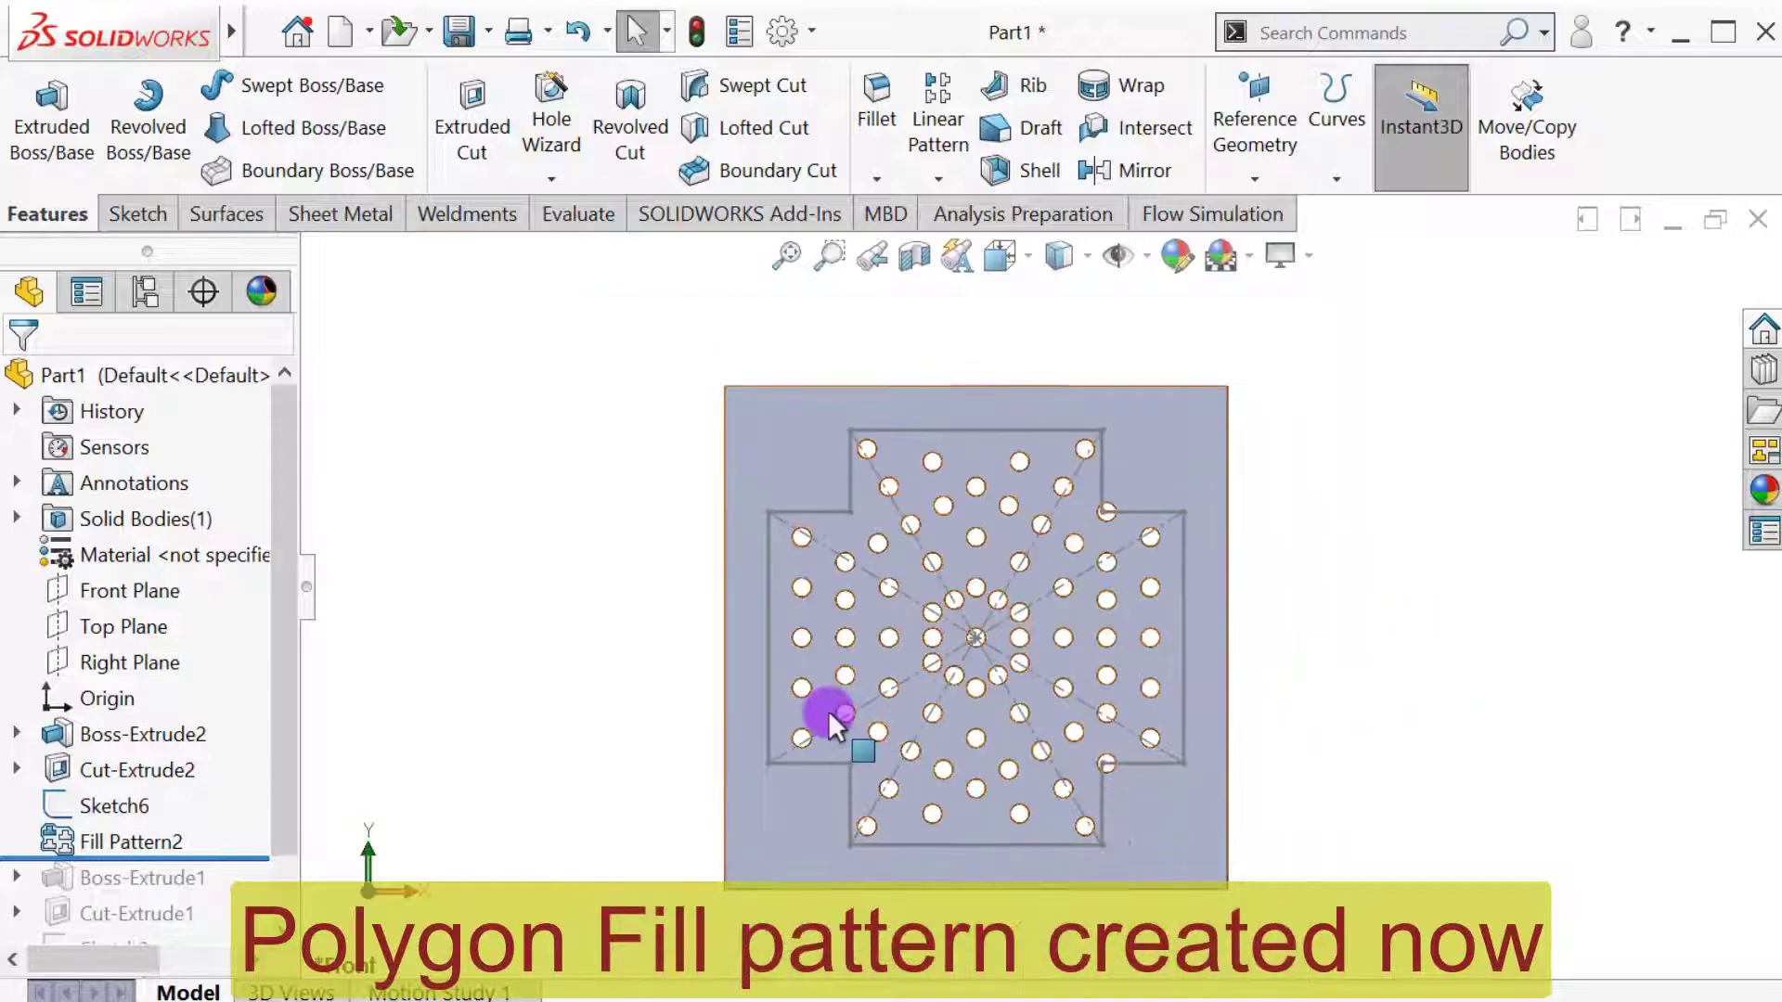
{"action": "scroll", "coordinate": [826, 709], "scroll_direction": "down", "scroll_amount": 1}
{"action": "middle_click_drag", "start_coordinate": [709, 689], "coordinate": [632, 671]}
{"action": "mouse_move", "coordinate": [620, 712]}
{"action": "middle_mouse_down"}
{"action": "mouse_move", "coordinate": [724, 604]}
{"action": "mouse_move", "coordinate": [670, 735]}
{"action": "mouse_move", "coordinate": [656, 699]}
{"action": "mouse_move", "coordinate": [698, 690]}
{"action": "mouse_move", "coordinate": [645, 707]}
{"action": "middle_mouse_up"}
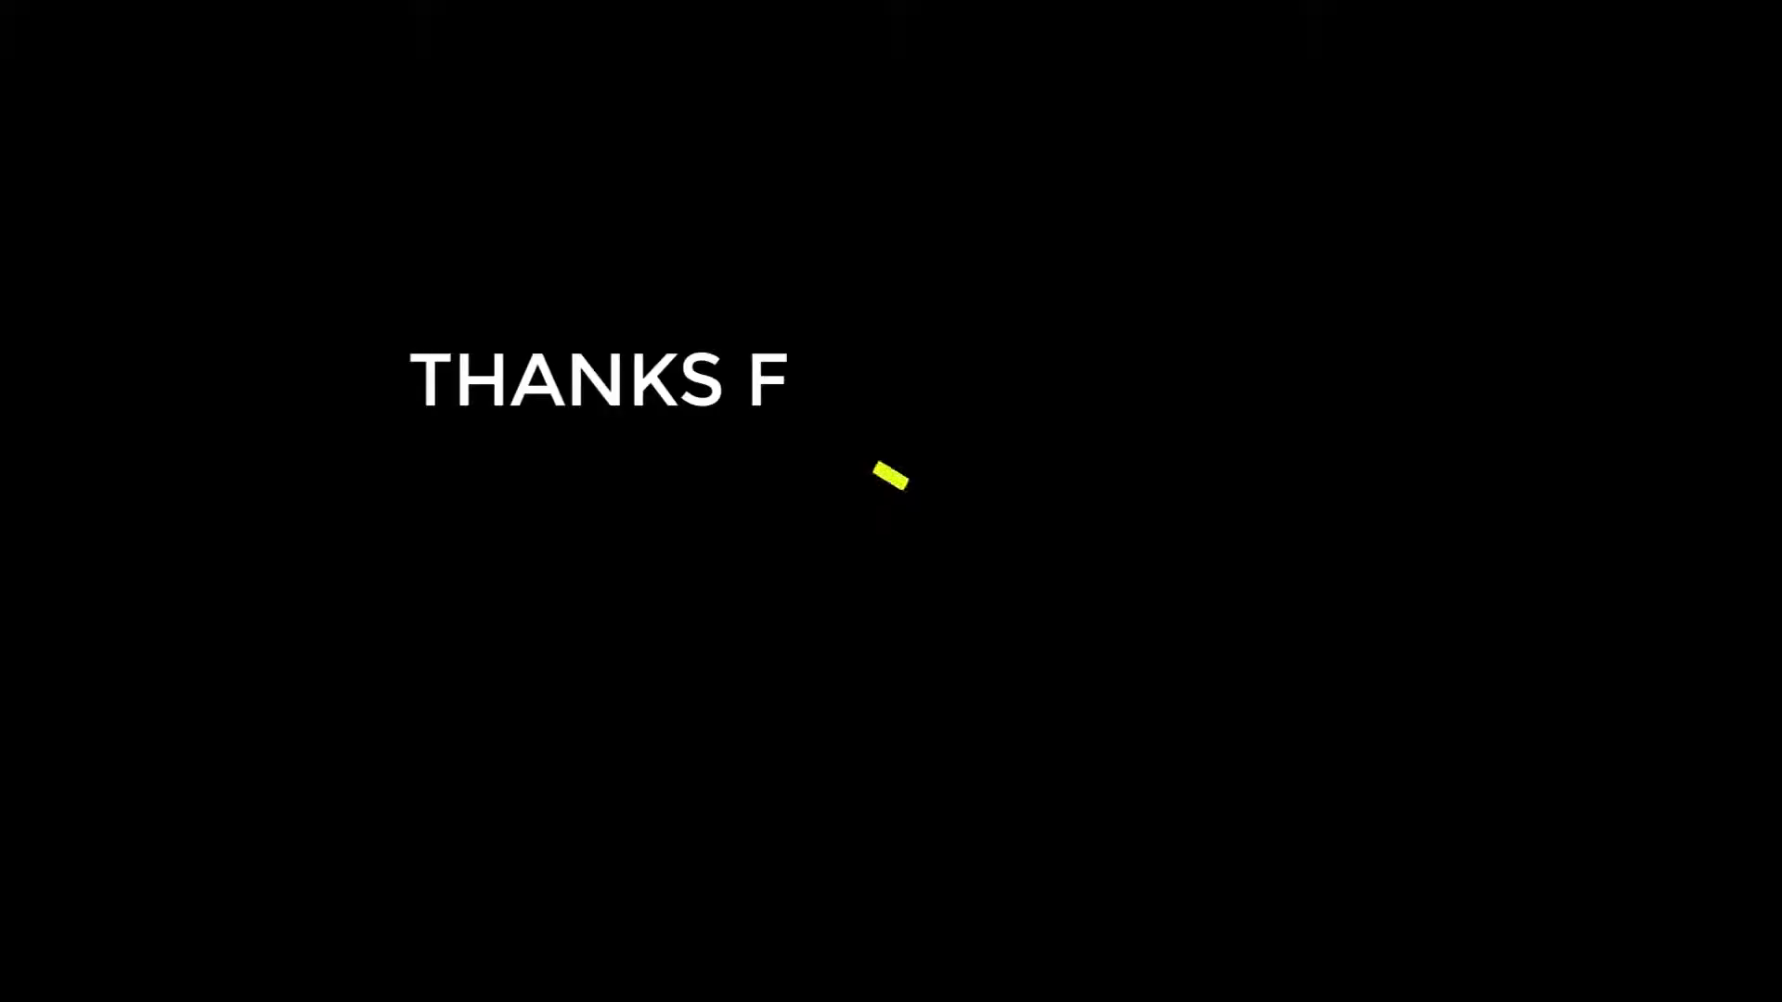